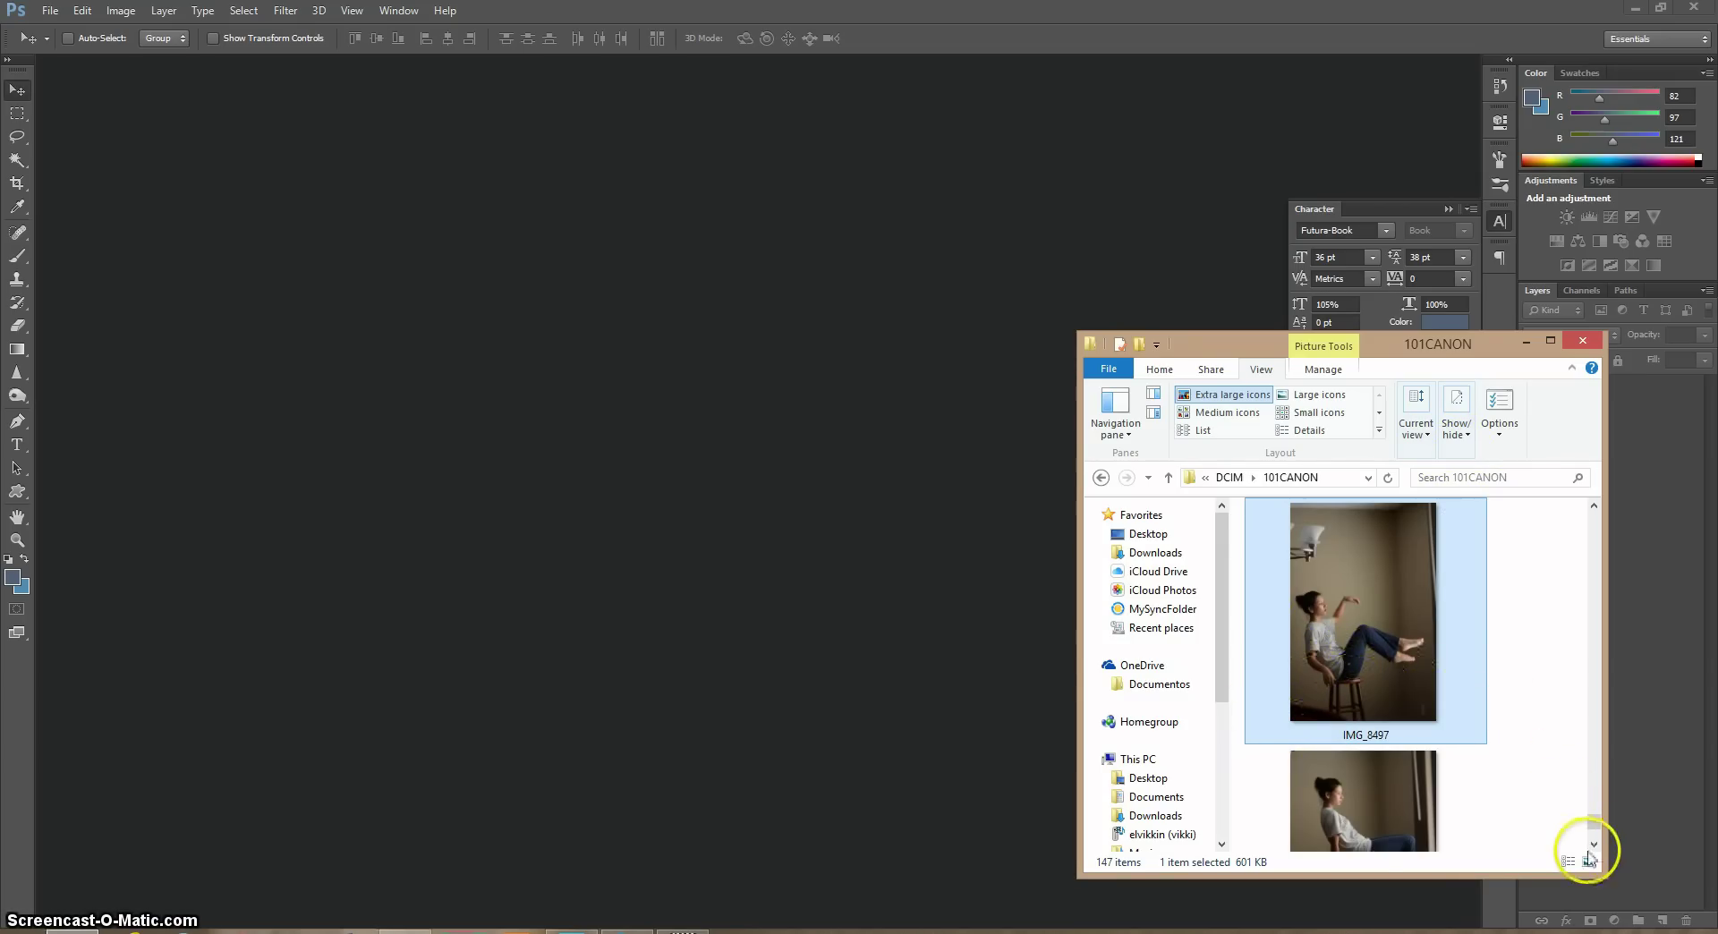
Open the photo IMG_8497 from the 101CANON folder and duplicate its background layer
{"action": "scroll", "coordinate": [1590, 850], "scroll_direction": "down", "scroll_amount": 2}
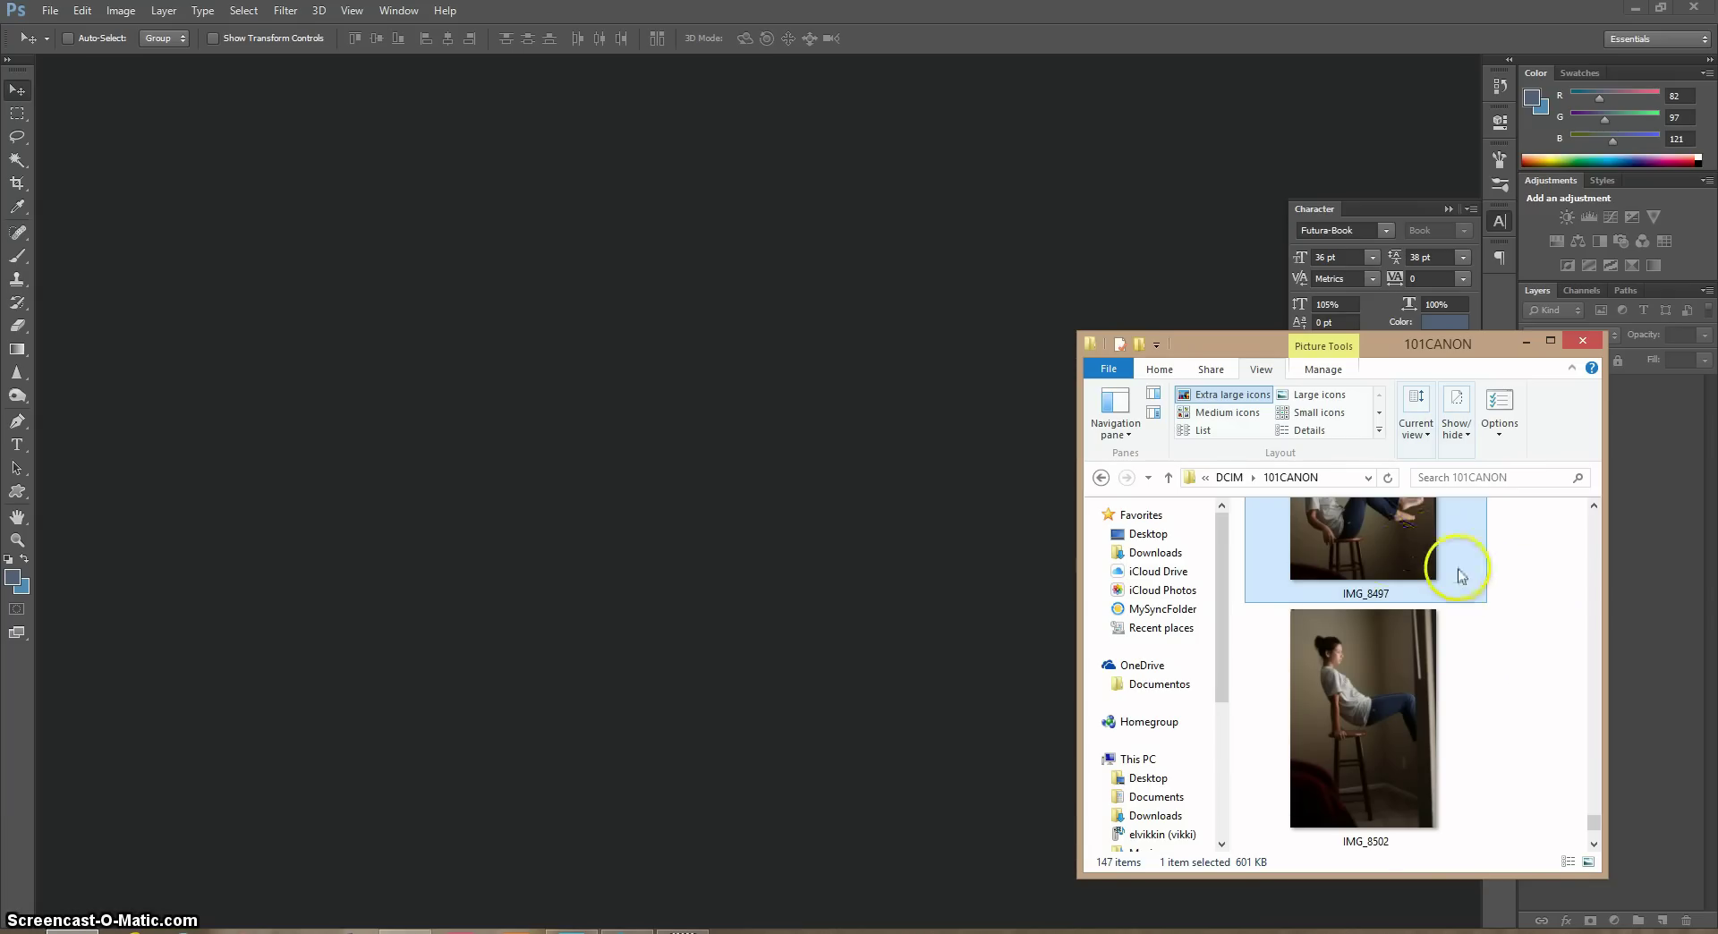
{"action": "left_click", "coordinate": [1594, 505]}
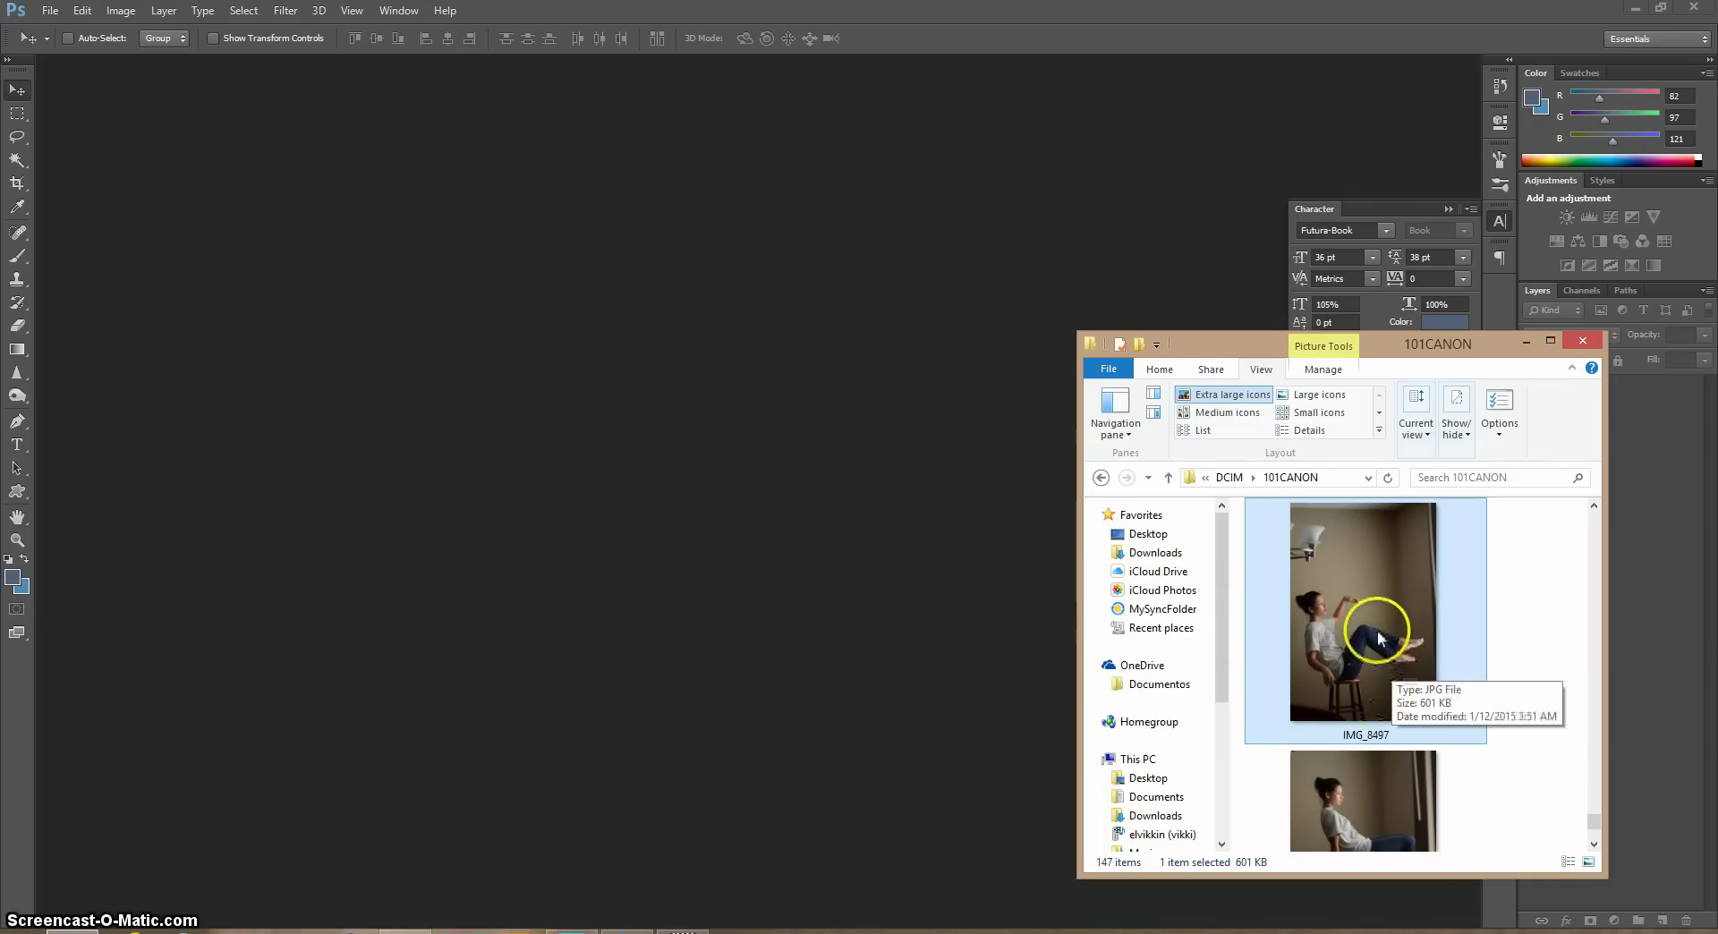
{"action": "left_click_drag", "start_coordinate": [1378, 638], "coordinate": [775, 562]}
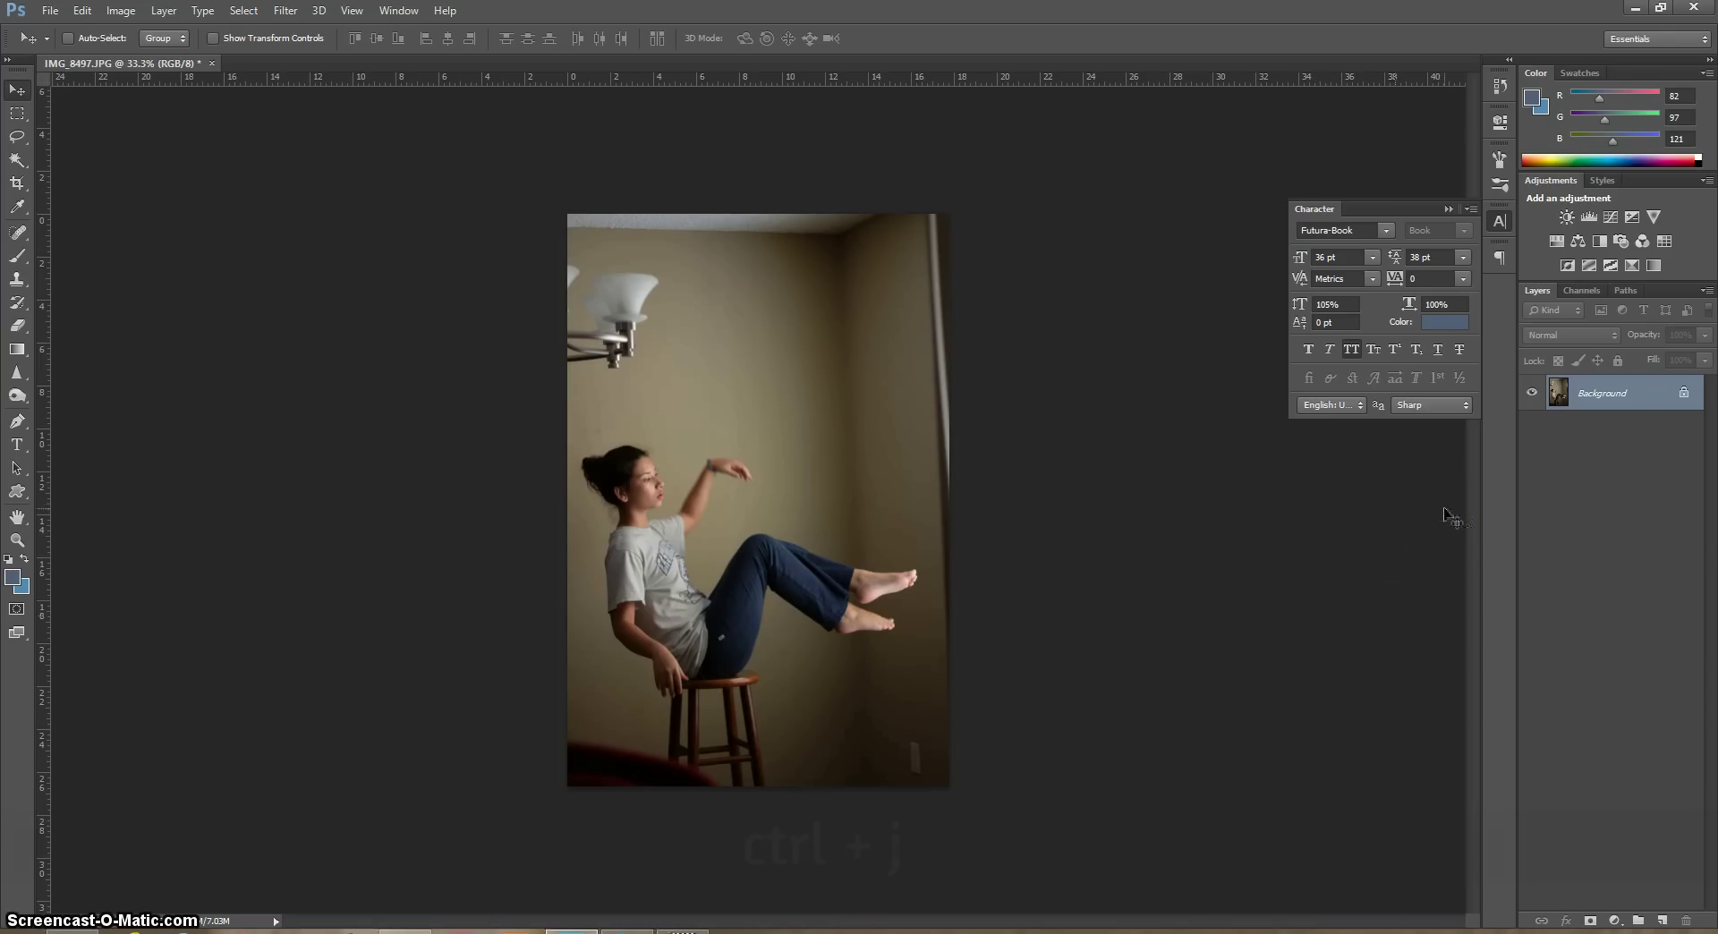
{"action": "key", "text": "ctrl+j"}
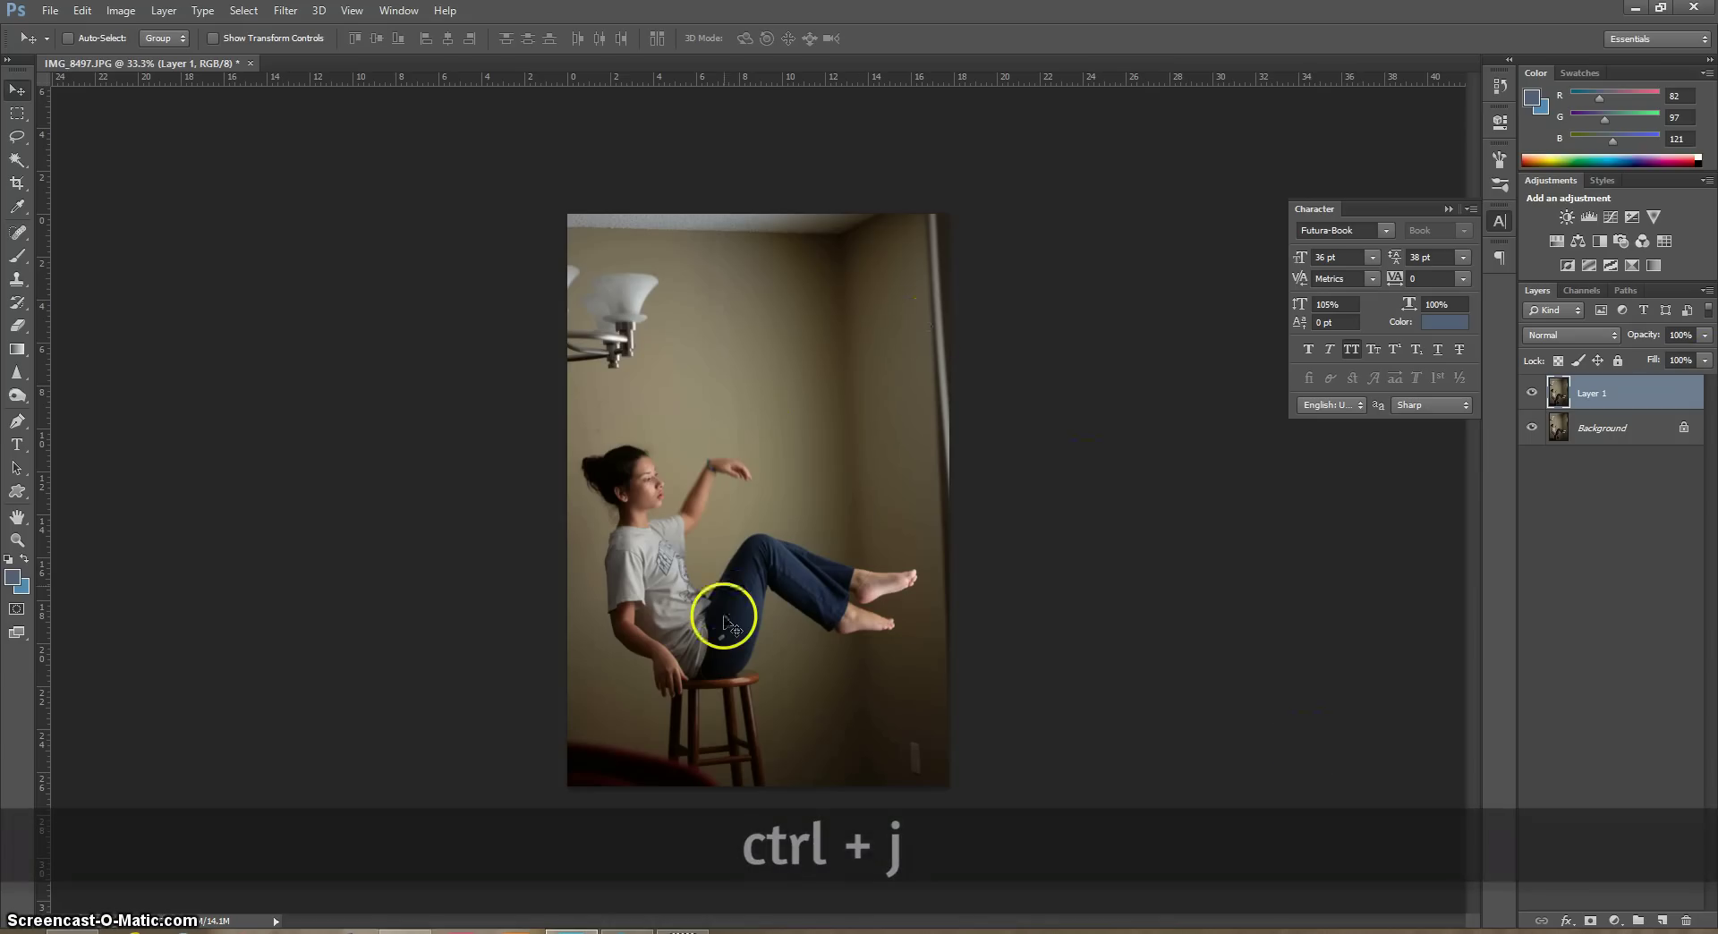
Crop the photo to a 1:1 square around the seated girl and stool, rotating the frame slightly to straighten it
{"action": "key", "text": "c"}
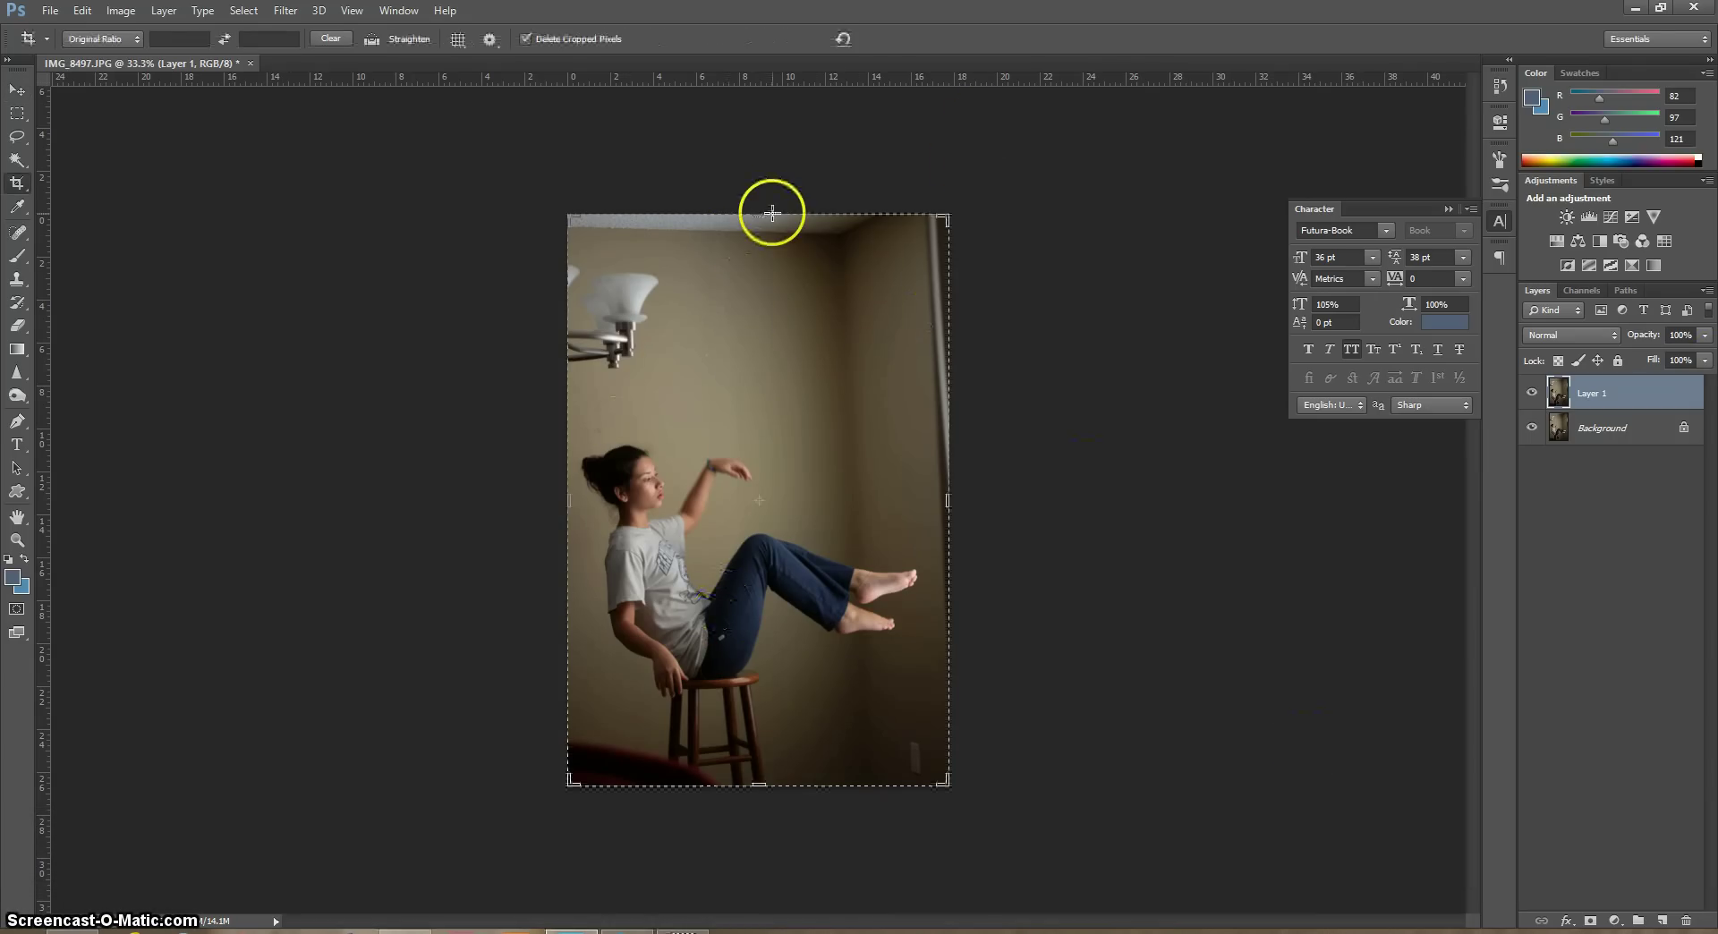
{"action": "mouse_move", "coordinate": [765, 214]}
{"action": "left_mouse_down"}
{"action": "mouse_move", "coordinate": [767, 259]}
{"action": "mouse_move", "coordinate": [765, 215]}
{"action": "left_mouse_up"}
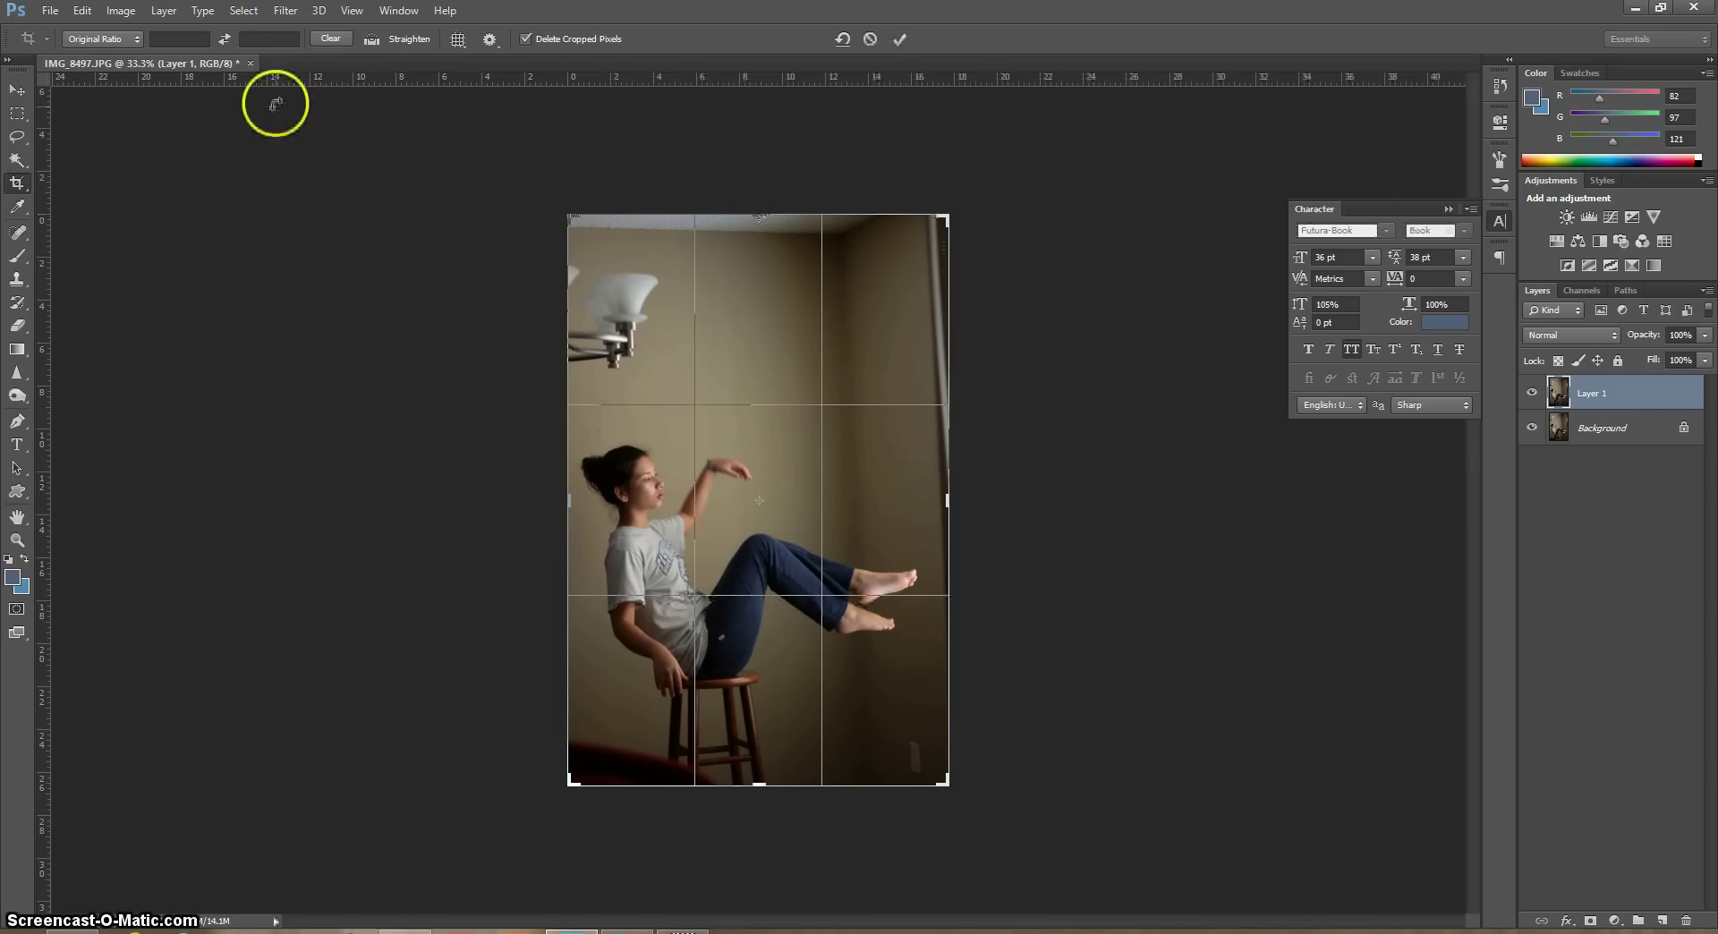
{"action": "left_click", "coordinate": [92, 41]}
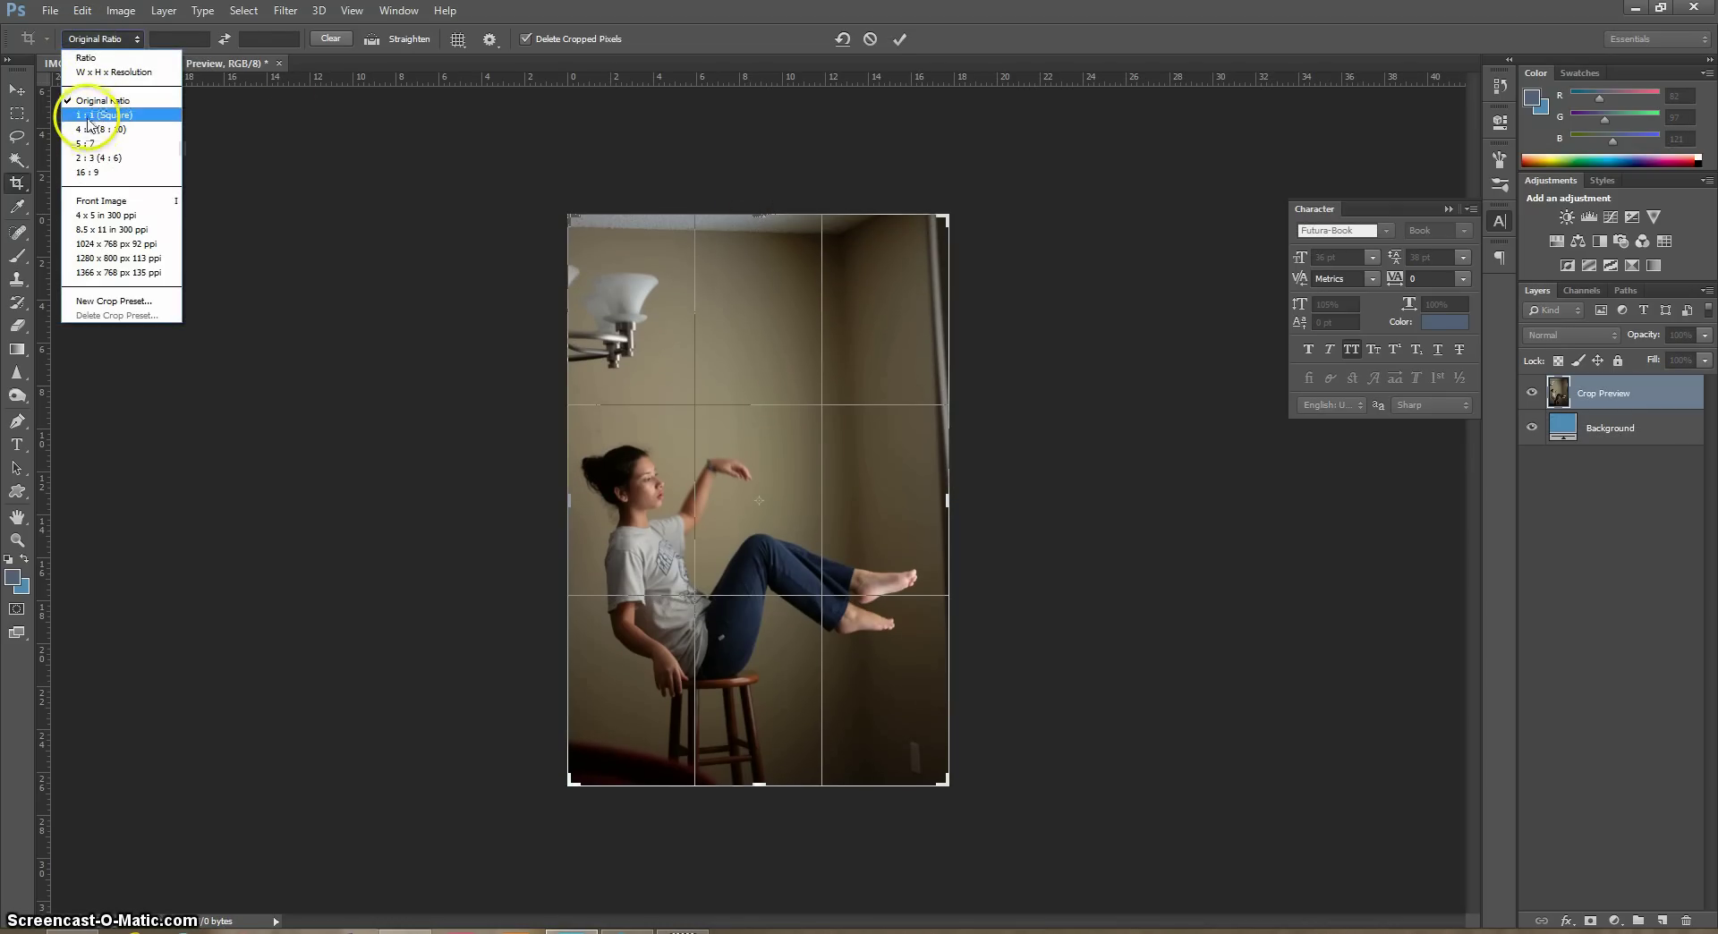
{"action": "left_click", "coordinate": [89, 116]}
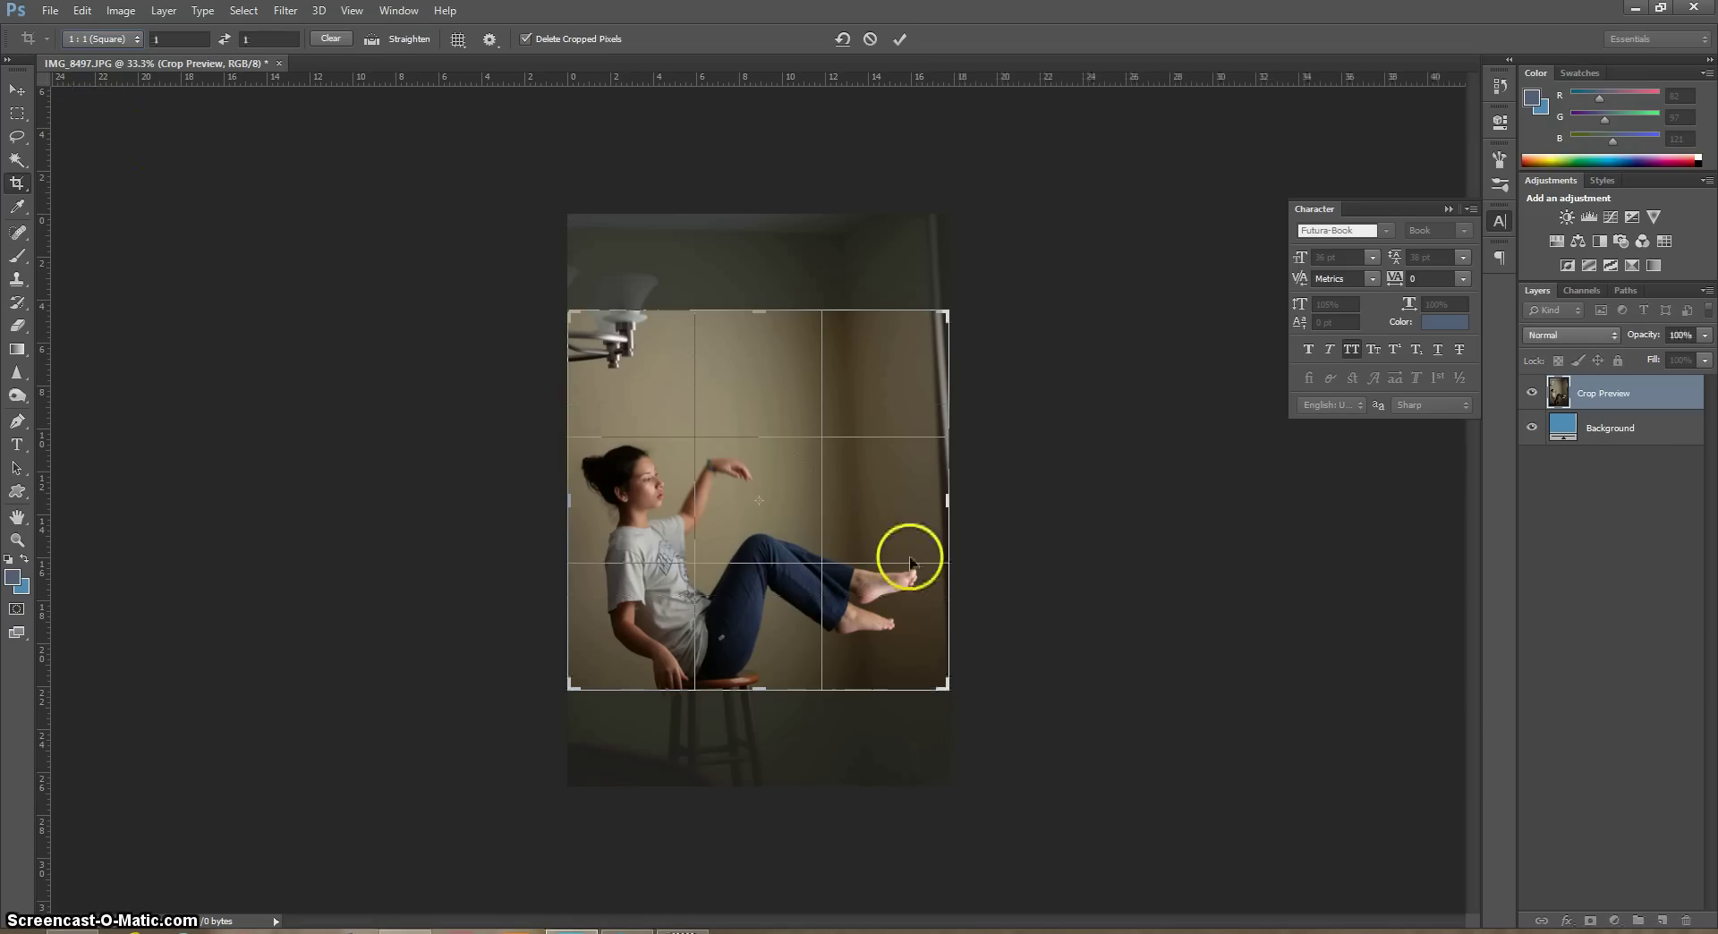
{"action": "left_click_drag", "start_coordinate": [741, 493], "coordinate": [734, 459]}
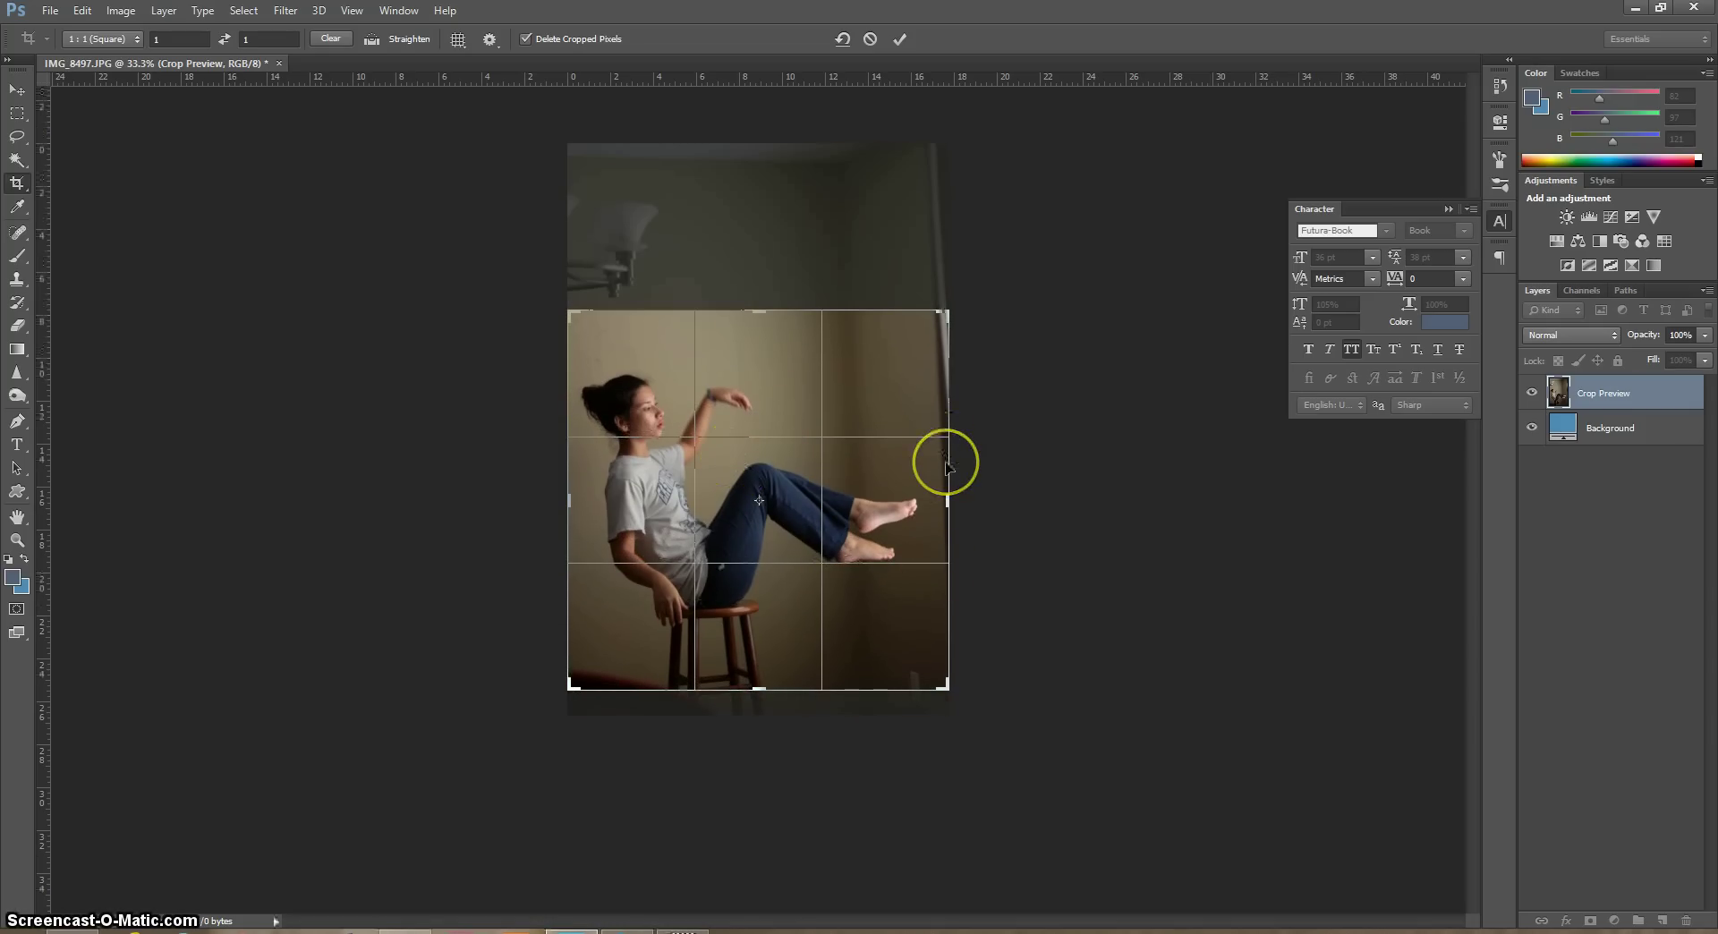
{"action": "left_click_drag", "start_coordinate": [1016, 299], "coordinate": [1041, 298]}
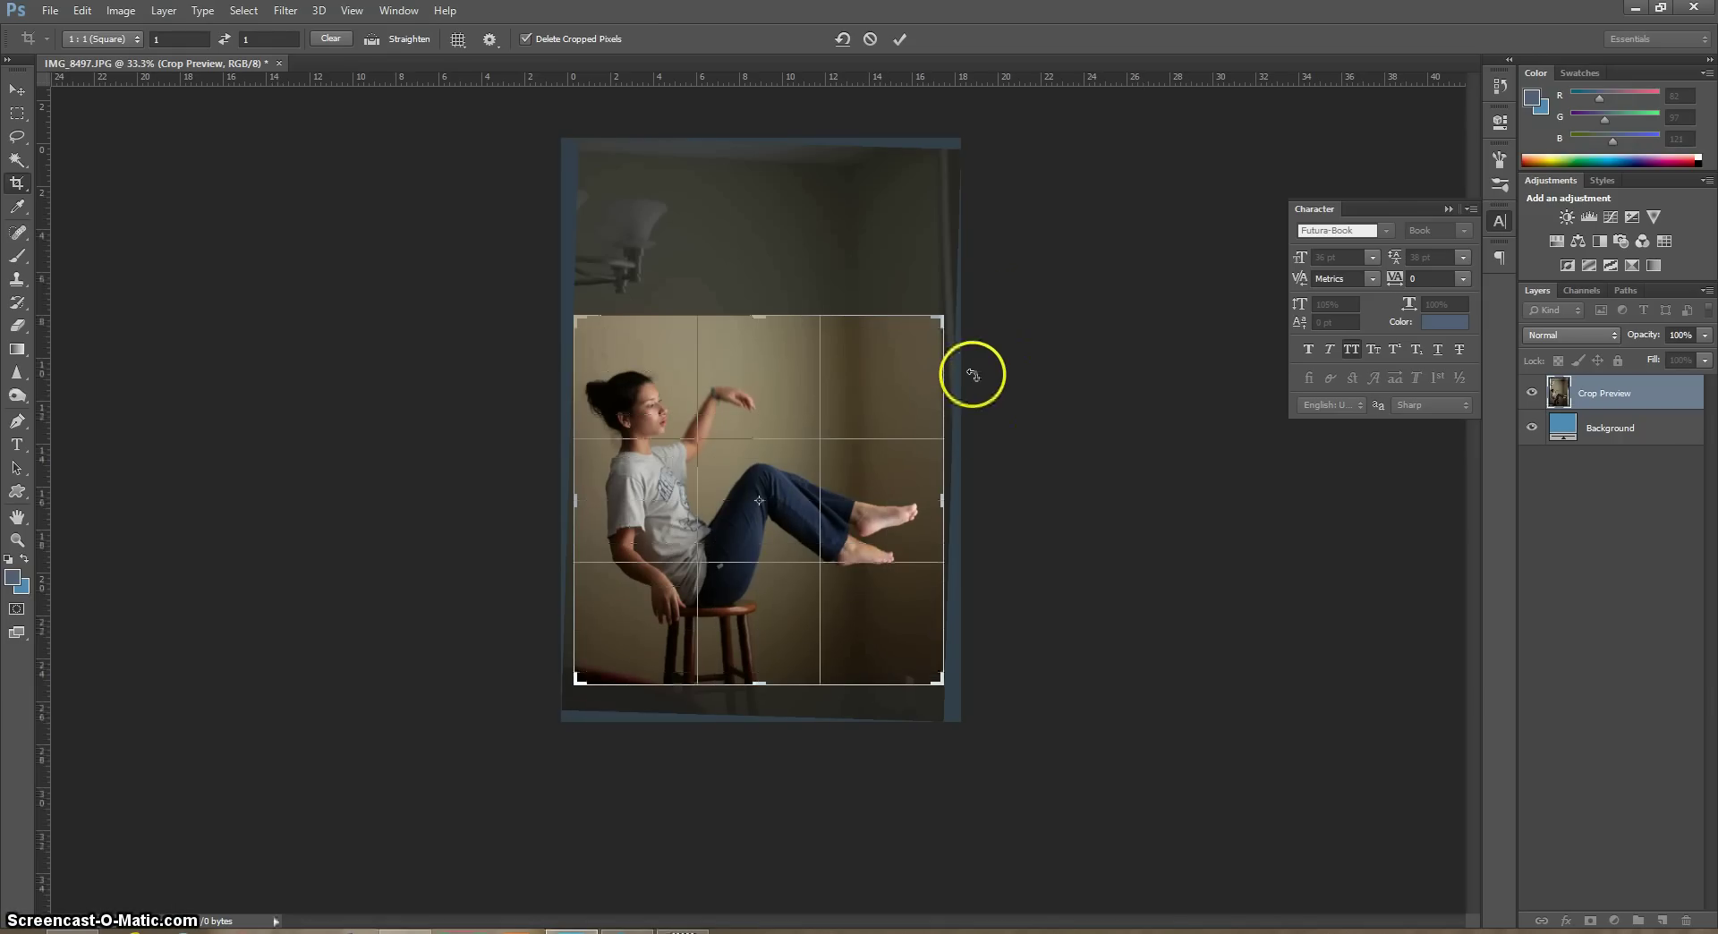
{"action": "left_click", "coordinate": [900, 40]}
{"action": "key", "text": "v"}
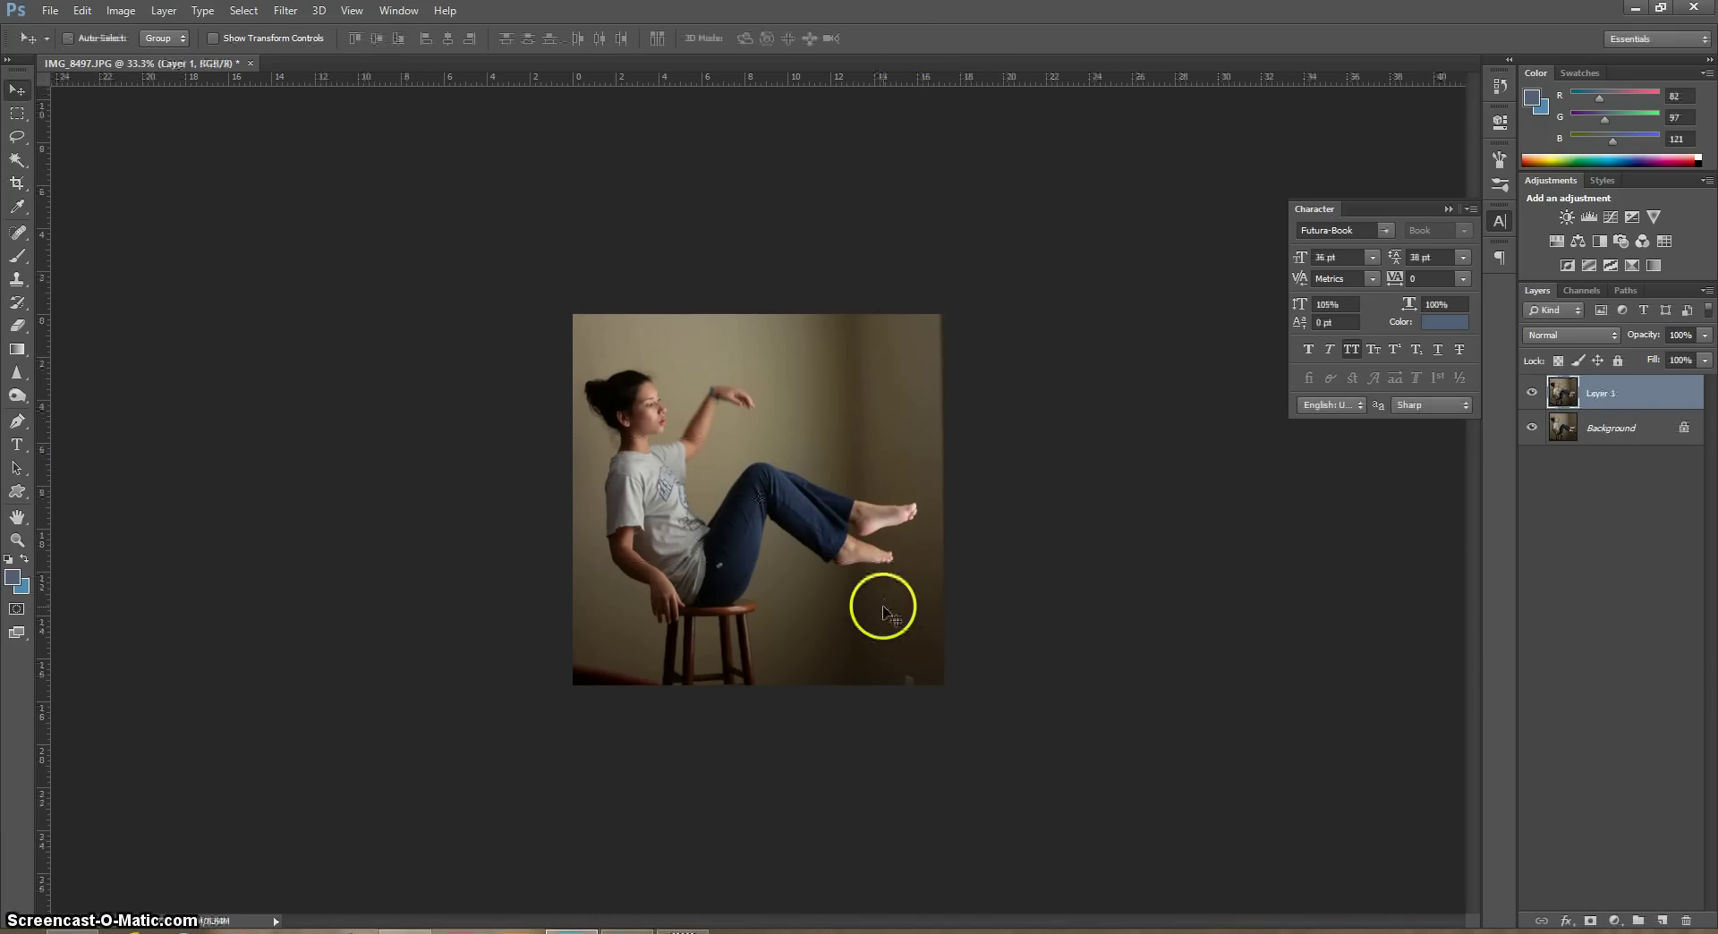
Place IMG_8505 from the 101CANON folder over the photo, scaled up to about 84%
{"action": "key", "text": "ctrl+plus"}
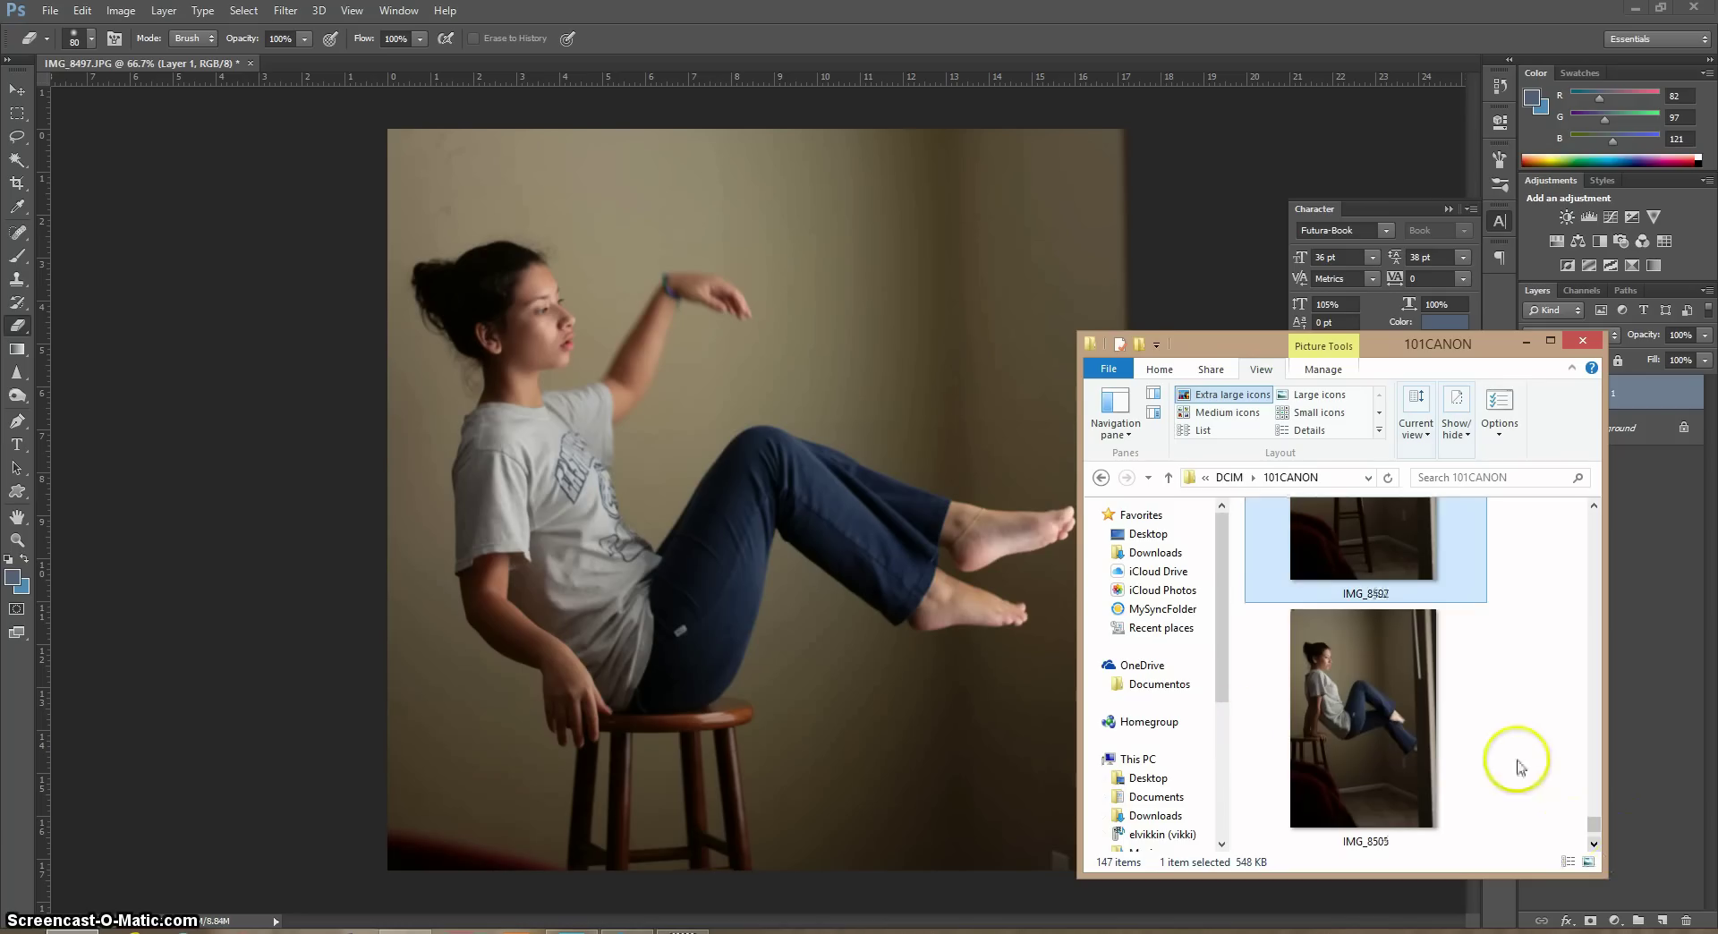
{"action": "left_click", "coordinate": [1384, 717]}
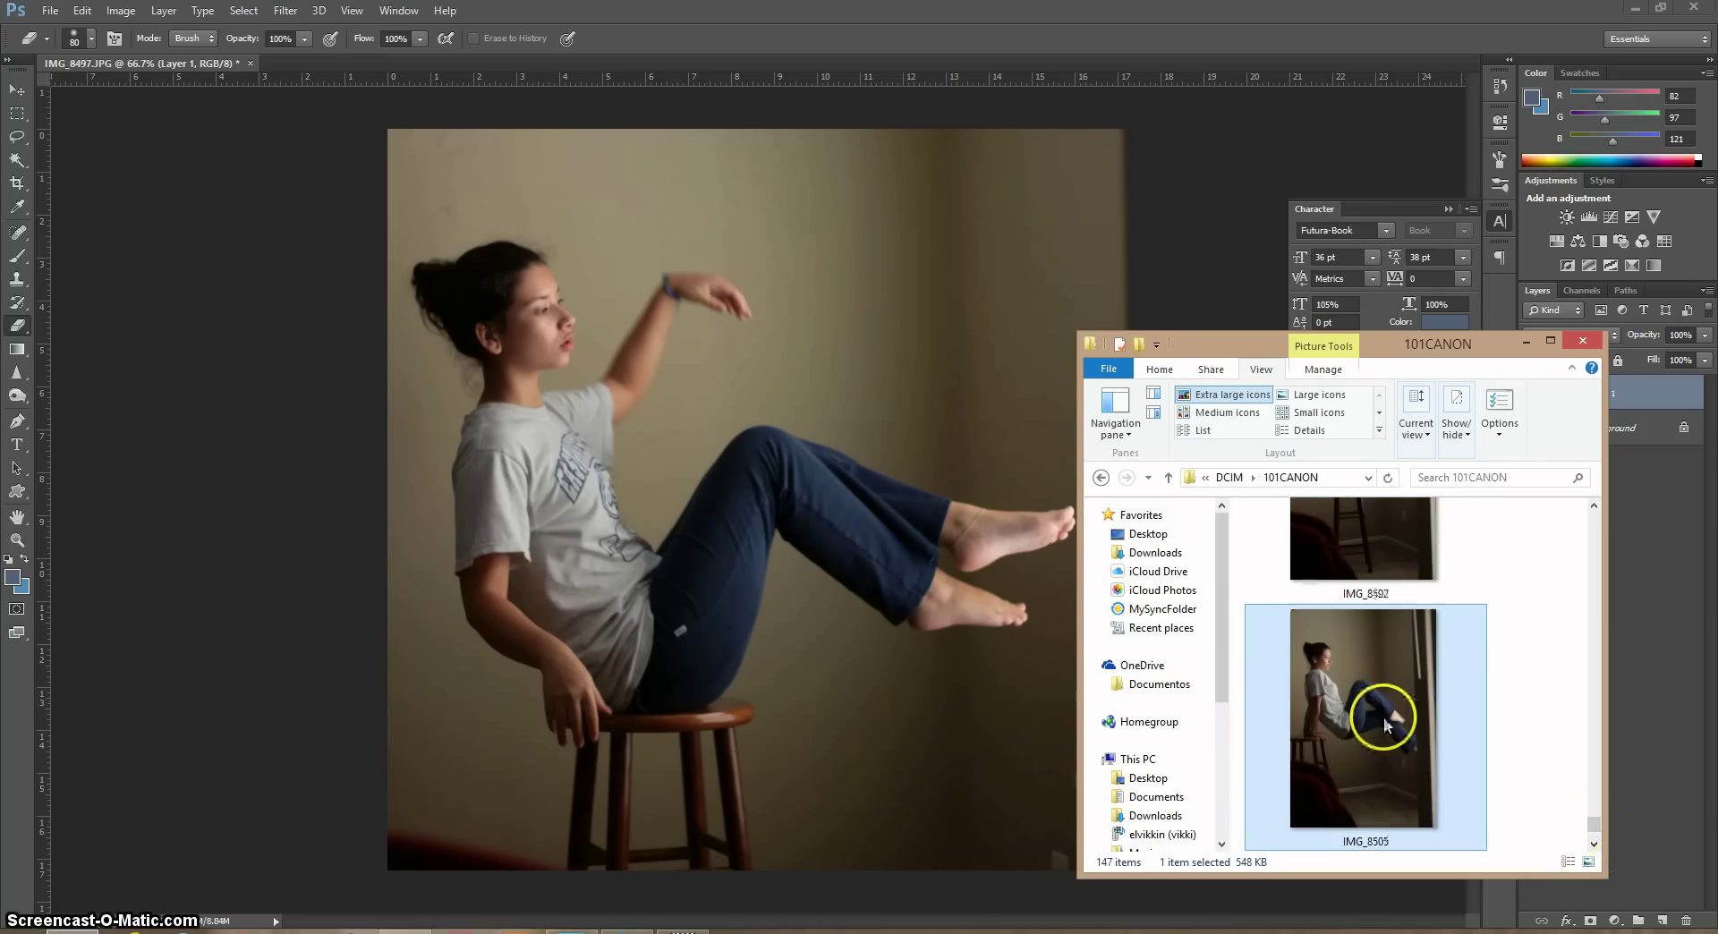
{"action": "left_click_drag", "start_coordinate": [1384, 721], "coordinate": [560, 528]}
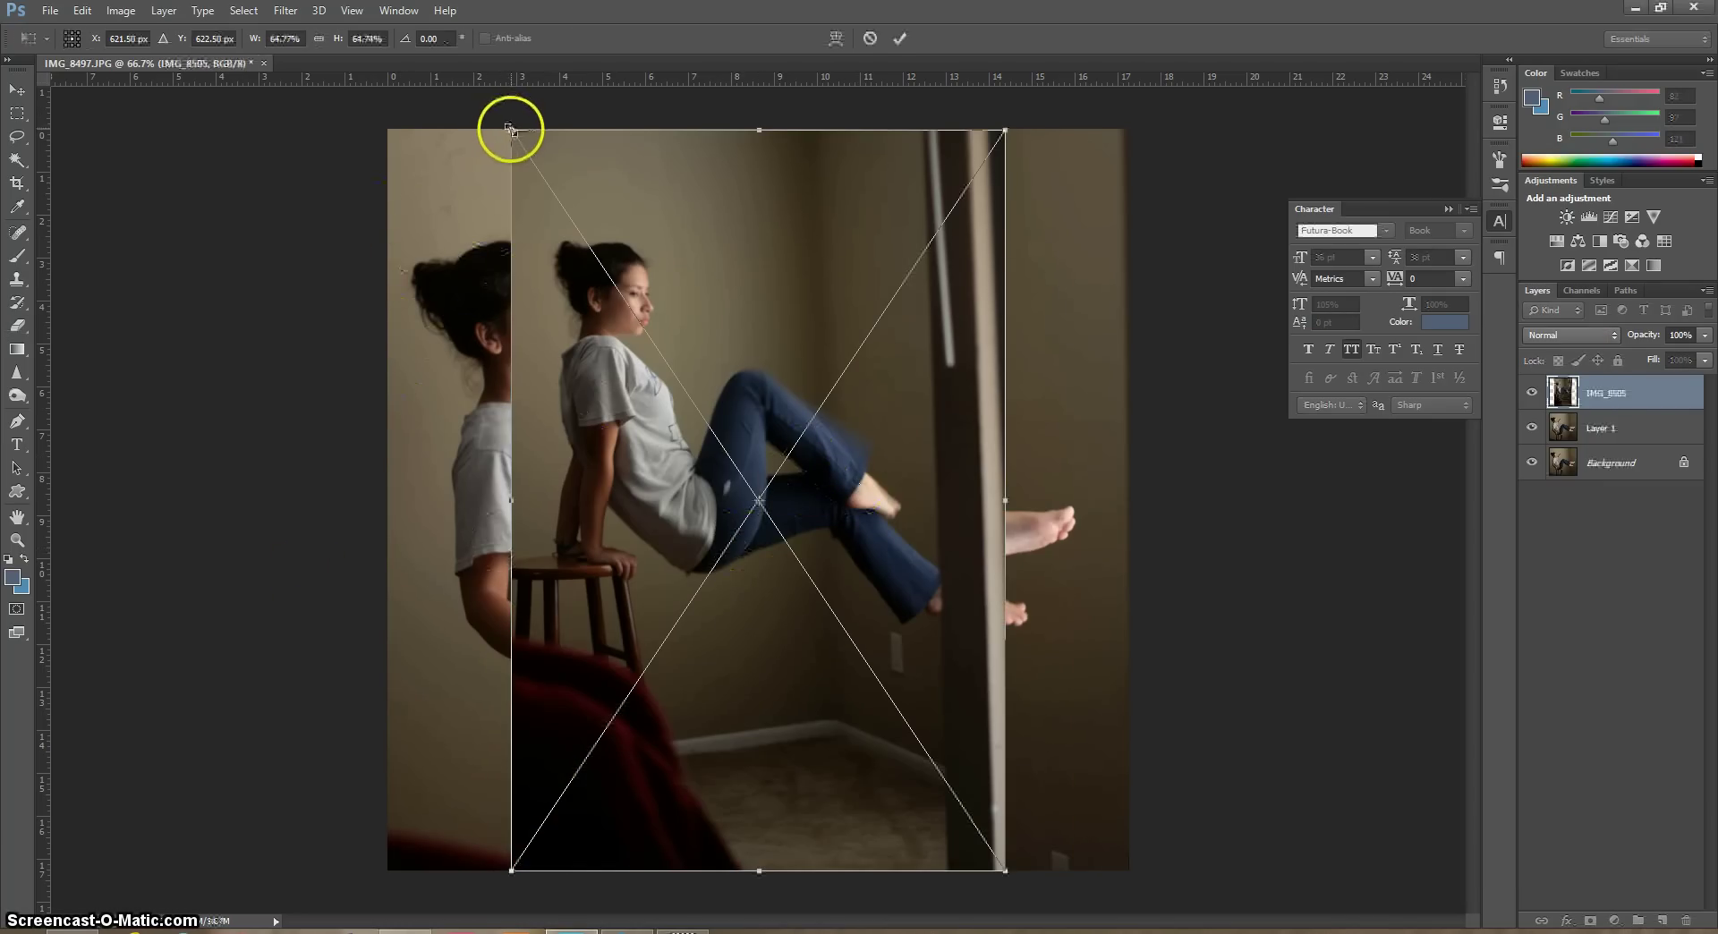
{"action": "left_click_drag", "start_coordinate": [512, 130], "coordinate": [476, 87]}
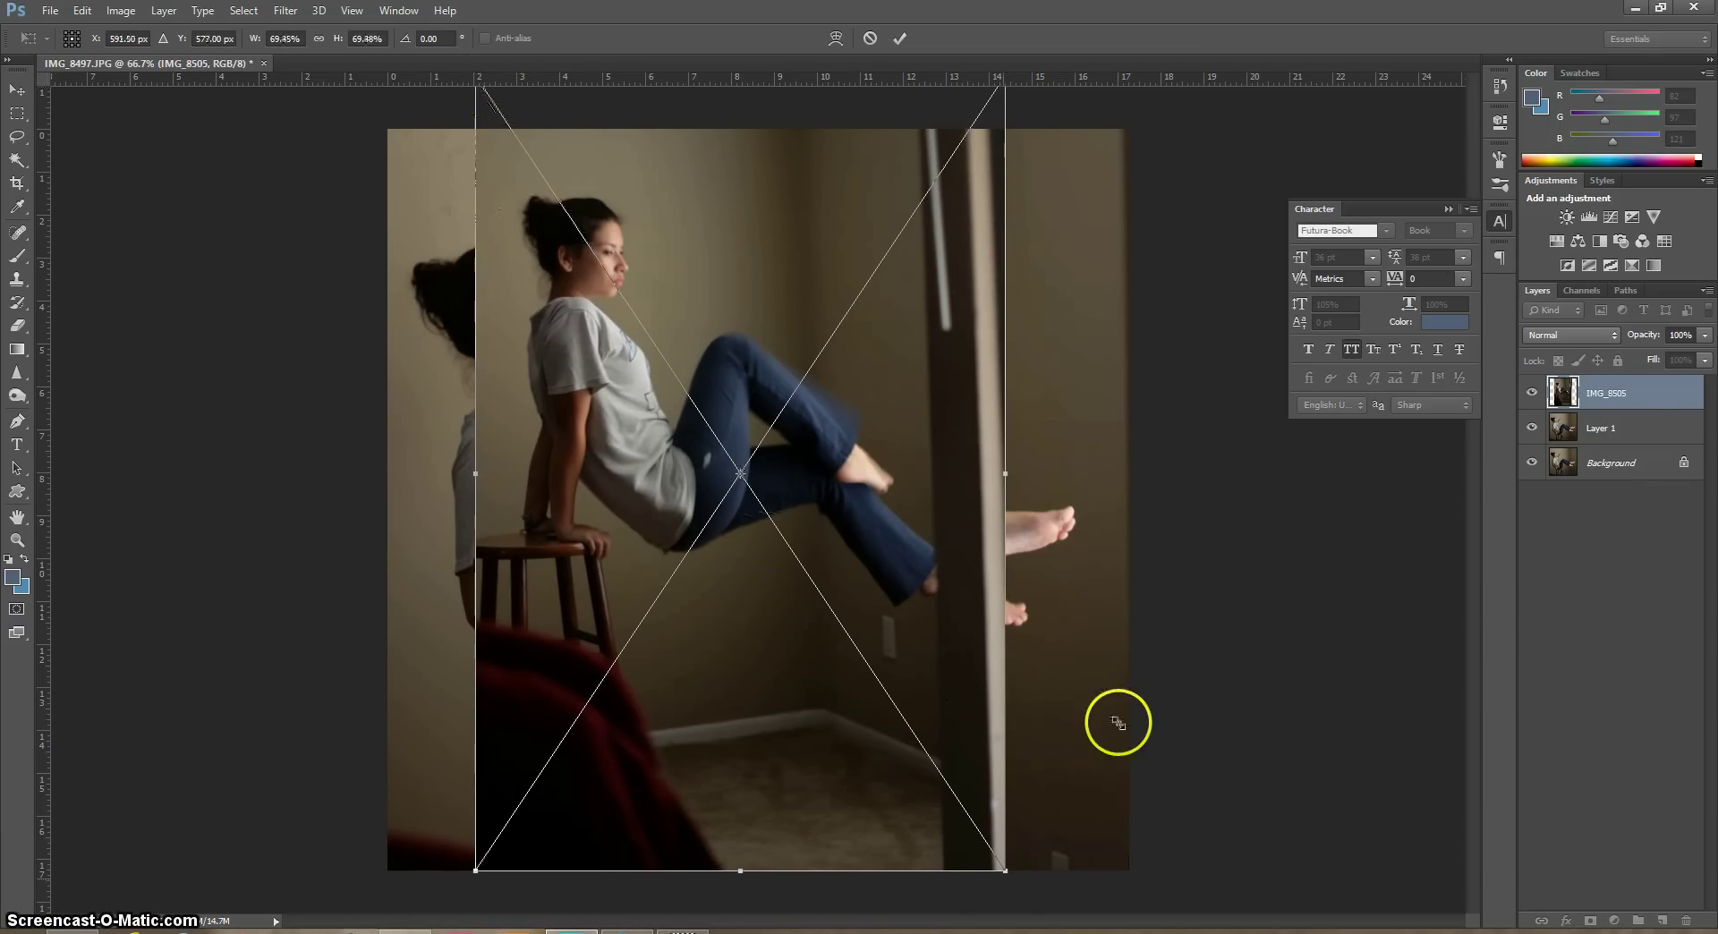
{"action": "left_click_drag", "start_coordinate": [1005, 881], "coordinate": [1209, 931]}
{"action": "left_click_drag", "start_coordinate": [1130, 799], "coordinate": [1049, 653]}
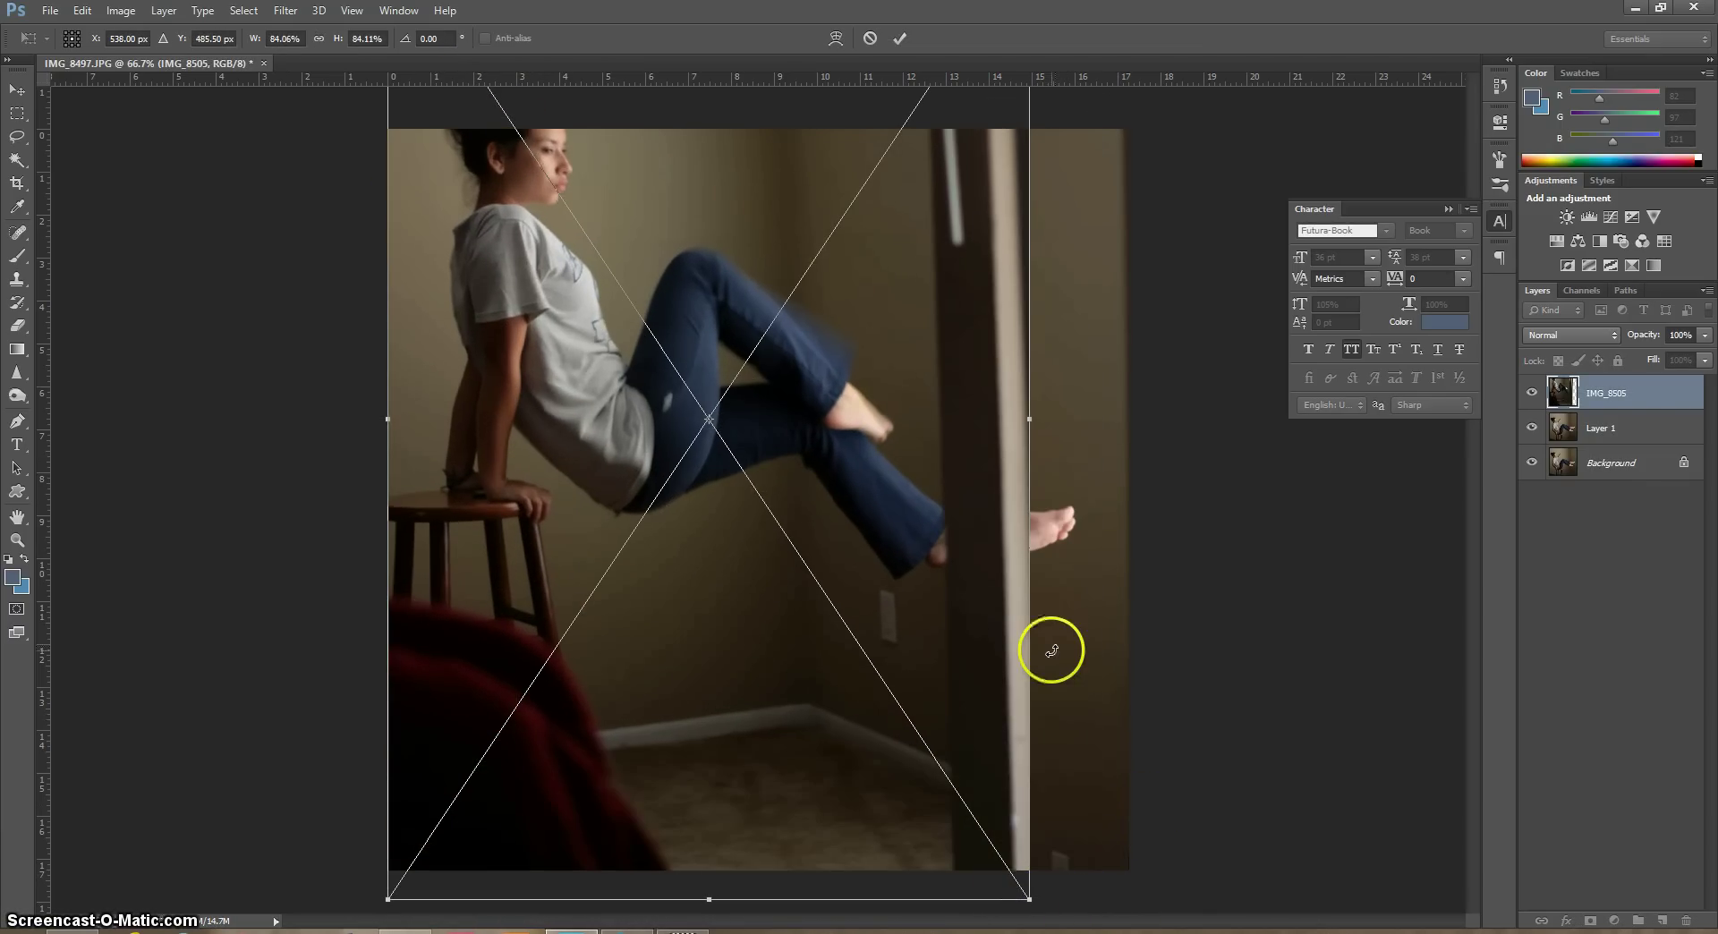
{"action": "key", "text": "Return"}
{"action": "key", "text": "e"}
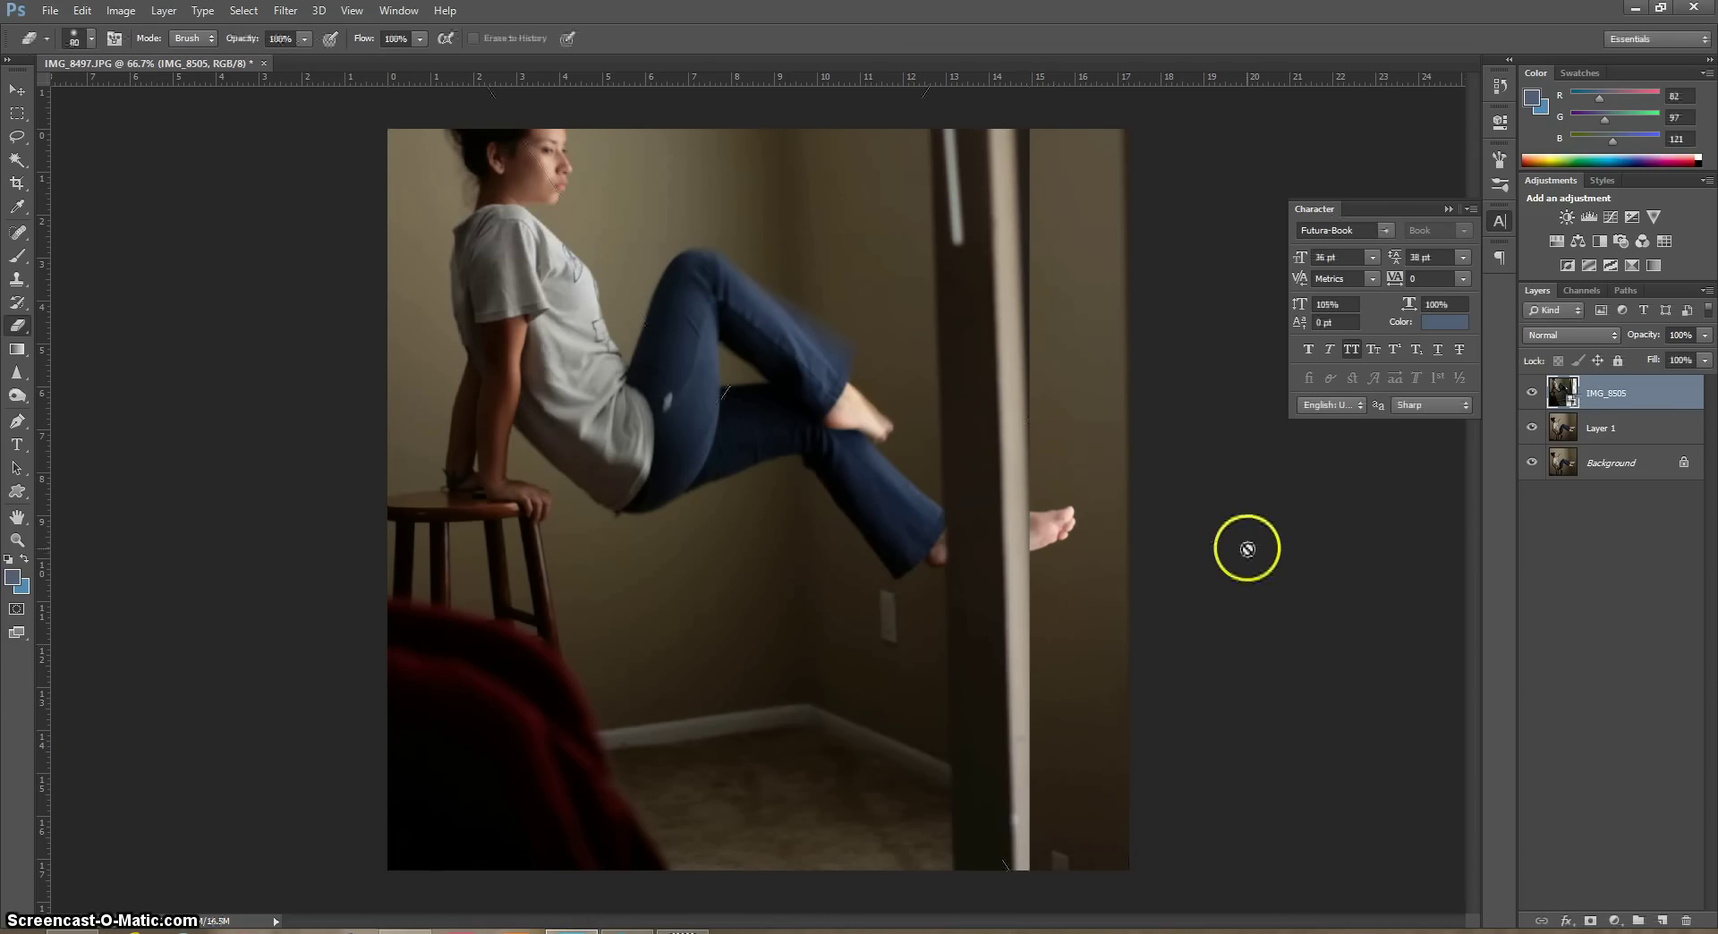
Enlarge the IMG_8505 layer to about 109% and position it so its figure matches the size of the girl below
{"action": "key", "text": "z"}
{"action": "key", "text": "ctrl+minus"}
{"action": "key", "text": "ctrl+minus"}
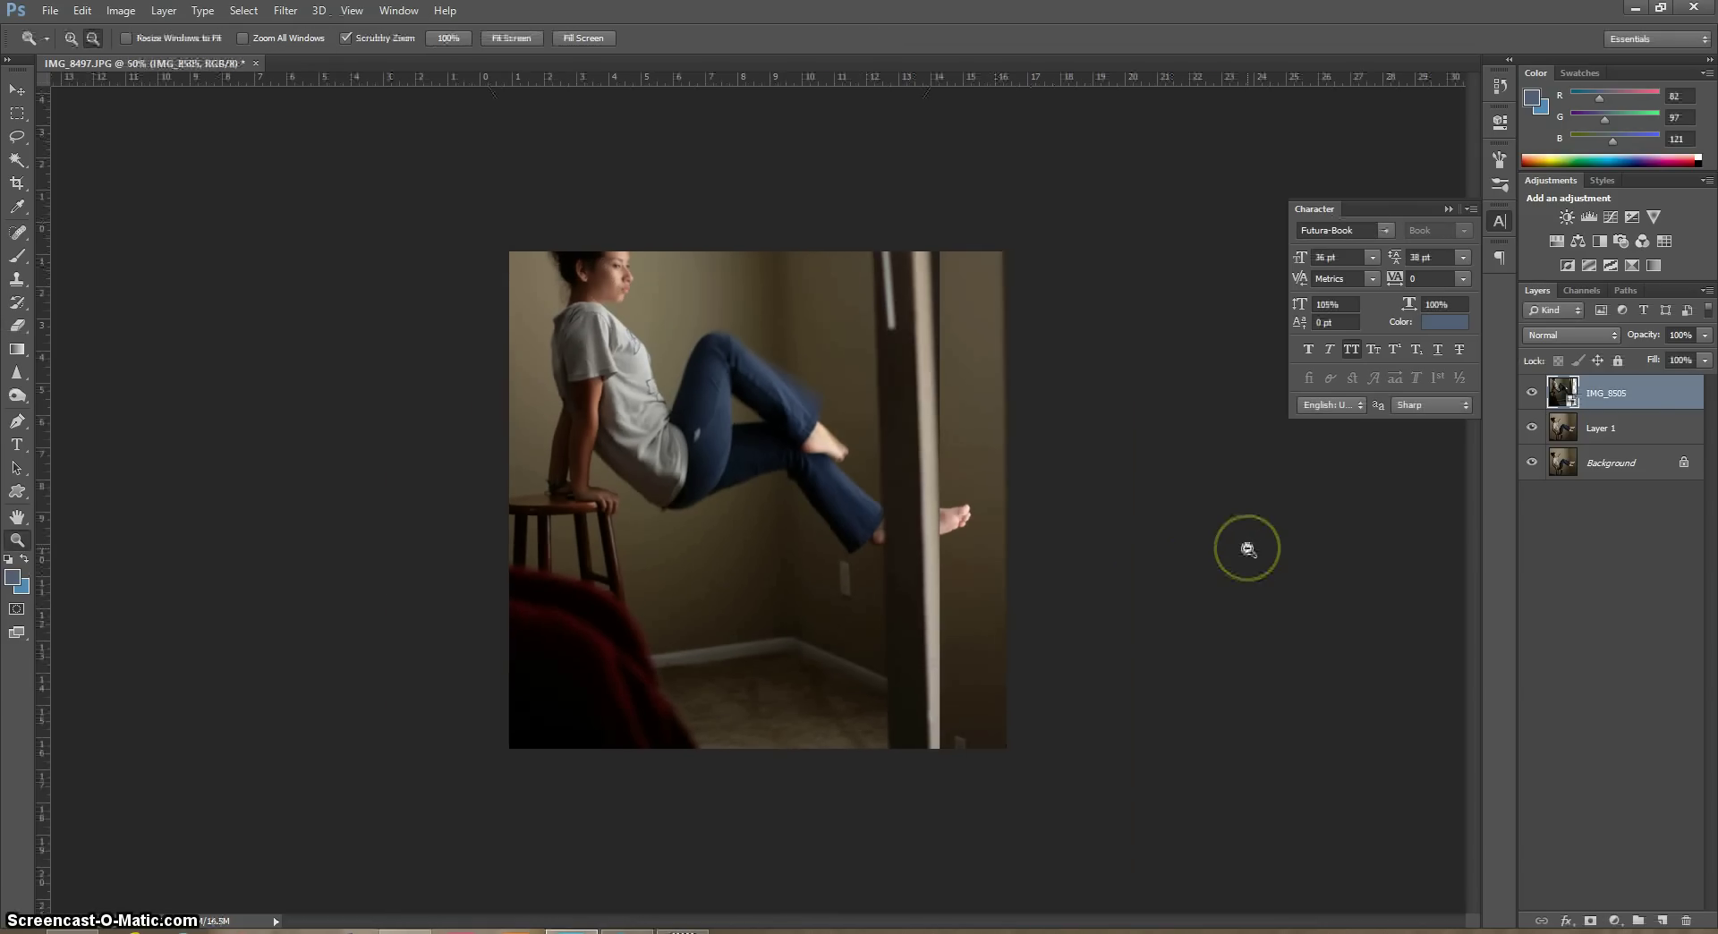
{"action": "key", "text": "ctrl+t"}
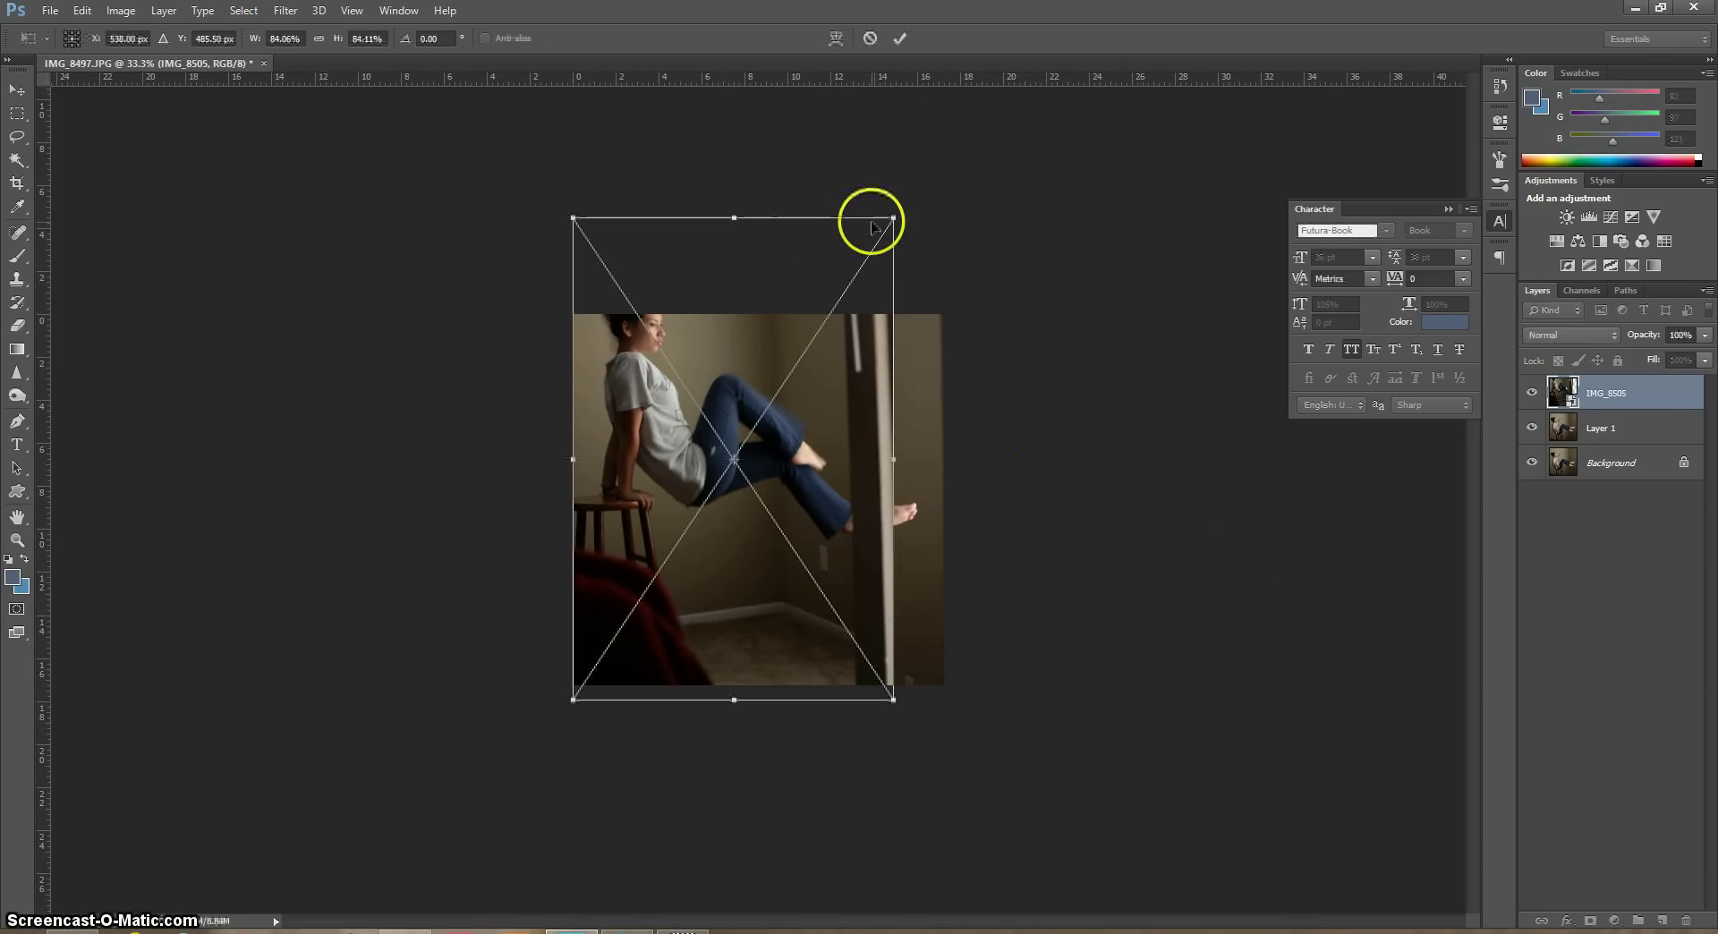
{"action": "left_click_drag", "start_coordinate": [894, 218], "coordinate": [988, 87]}
{"action": "left_click_drag", "start_coordinate": [782, 471], "coordinate": [765, 562]}
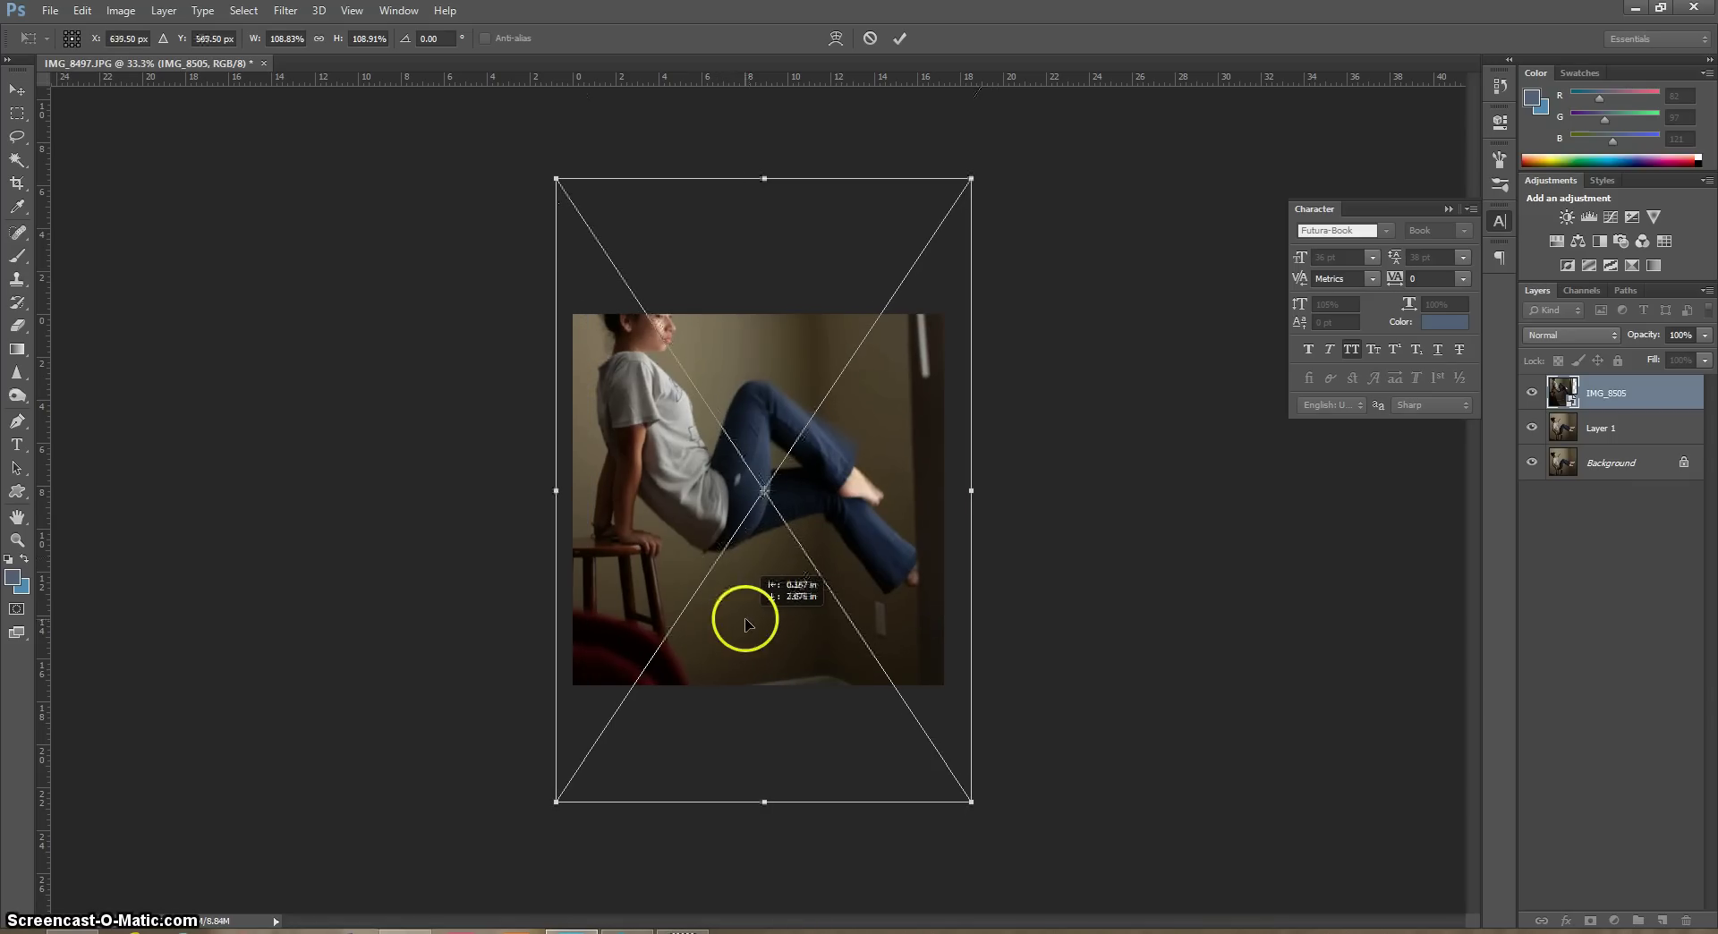
{"action": "key", "text": "Return"}
Rasterize the IMG_8505 layer and erase the head and the wall around it along the upper edge
{"action": "key", "text": "e"}
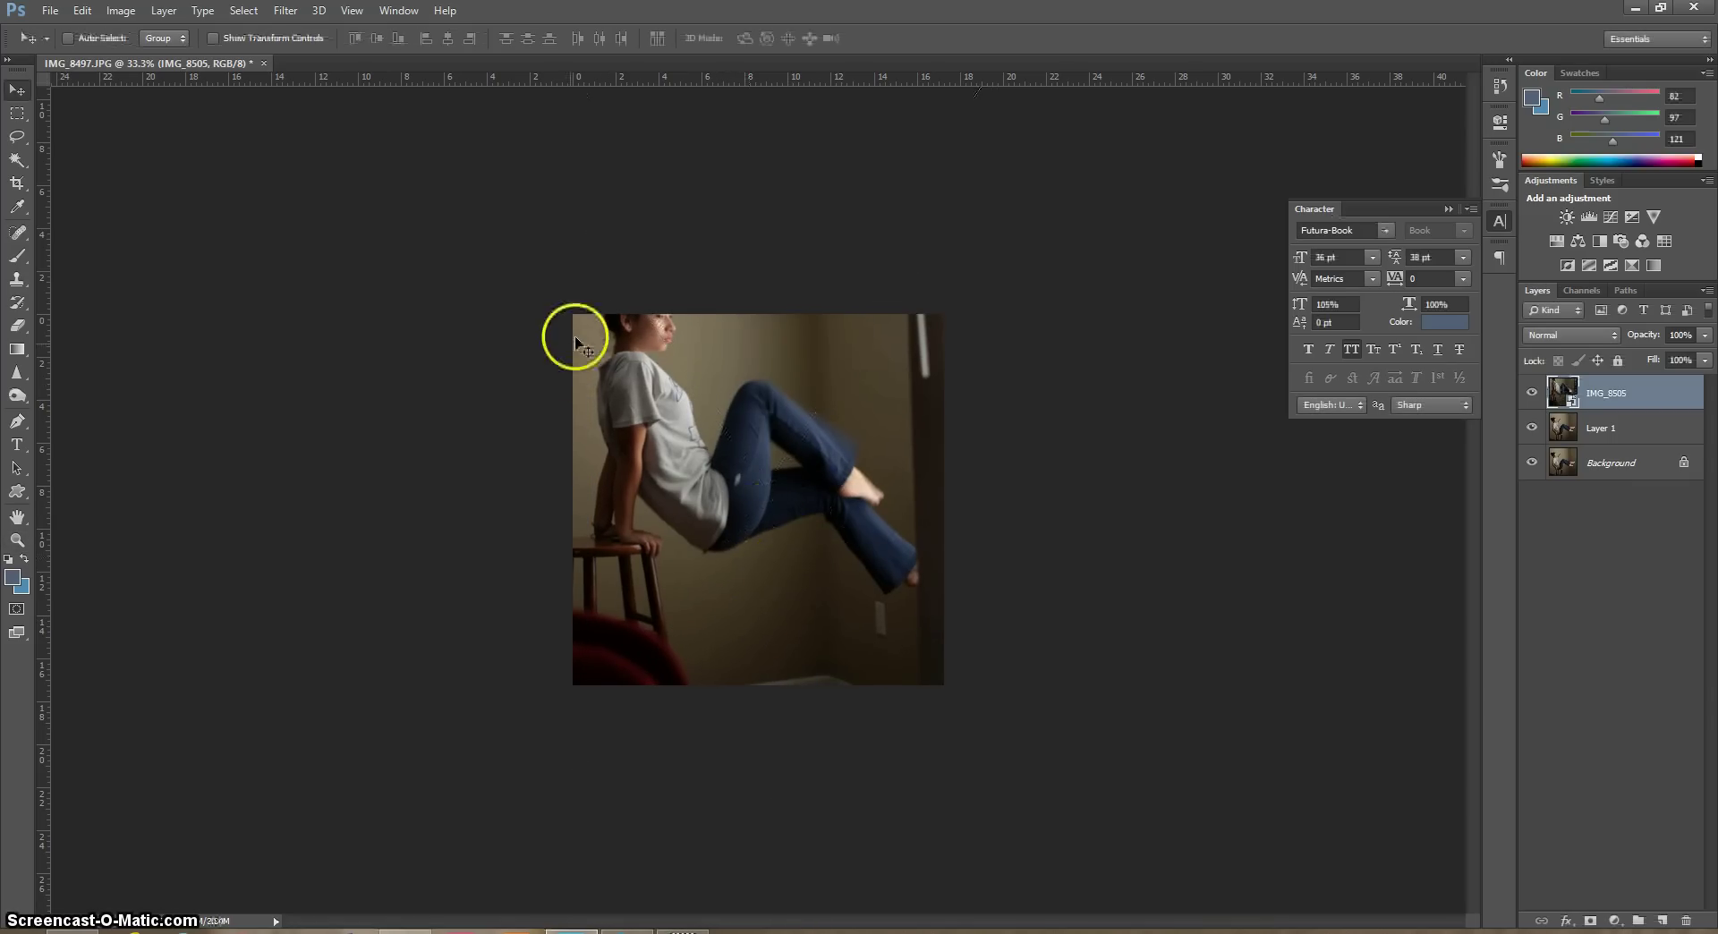
{"action": "right_click", "coordinate": [1658, 400]}
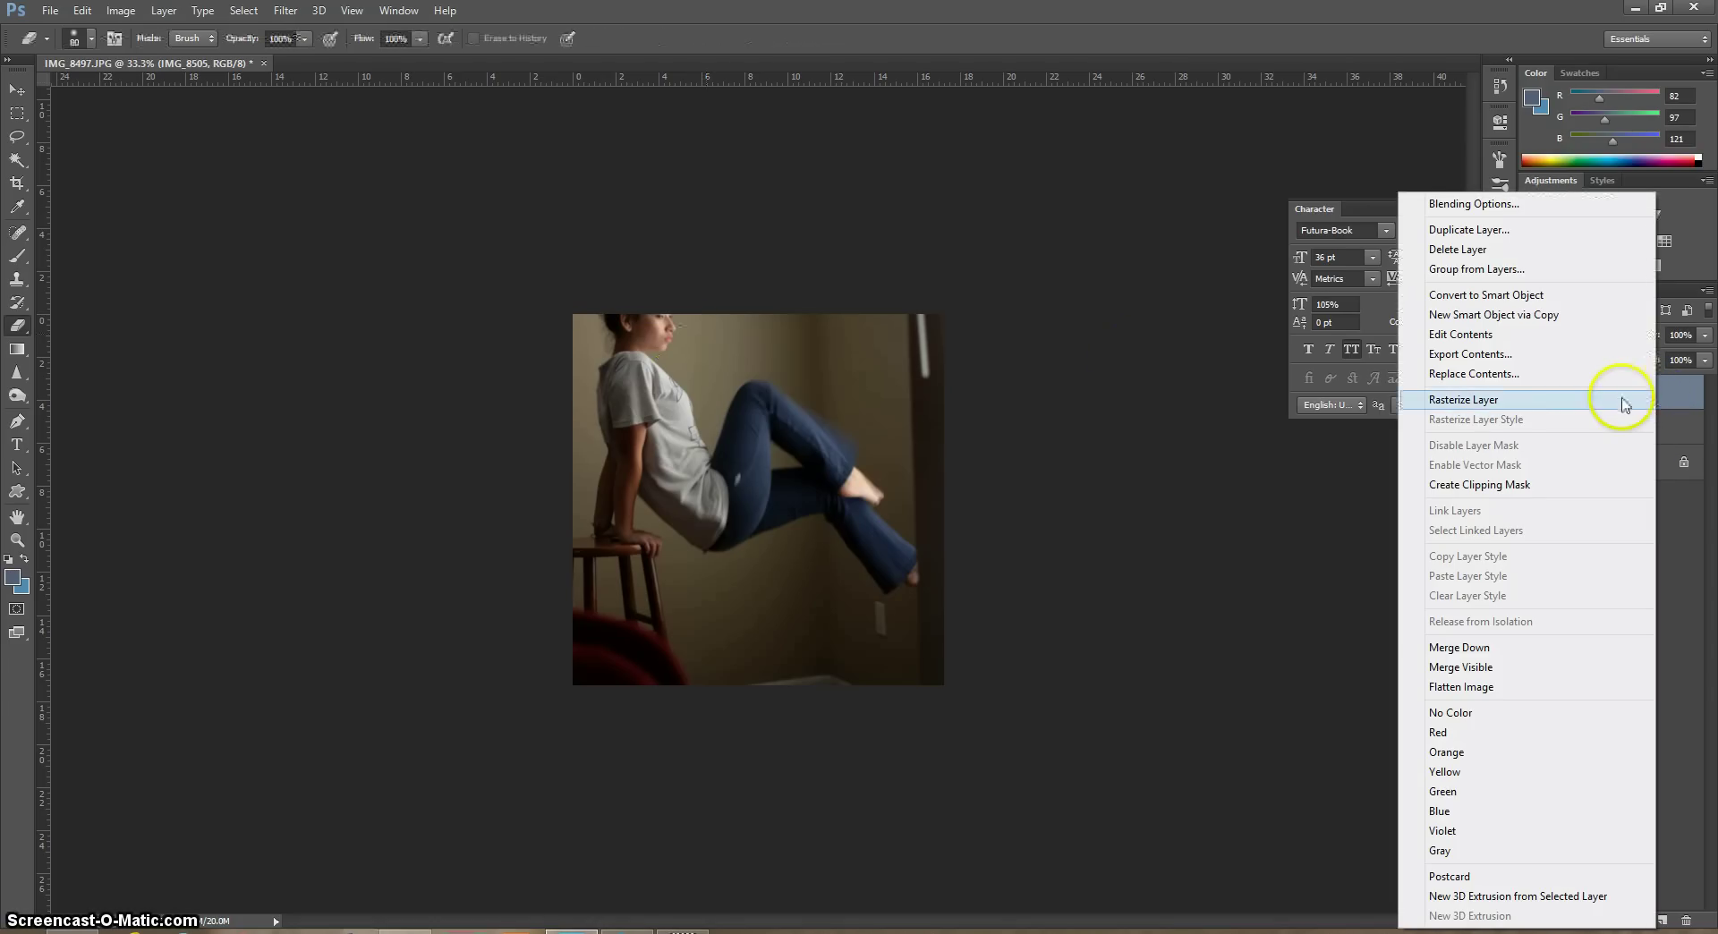
{"action": "left_click", "coordinate": [1619, 400]}
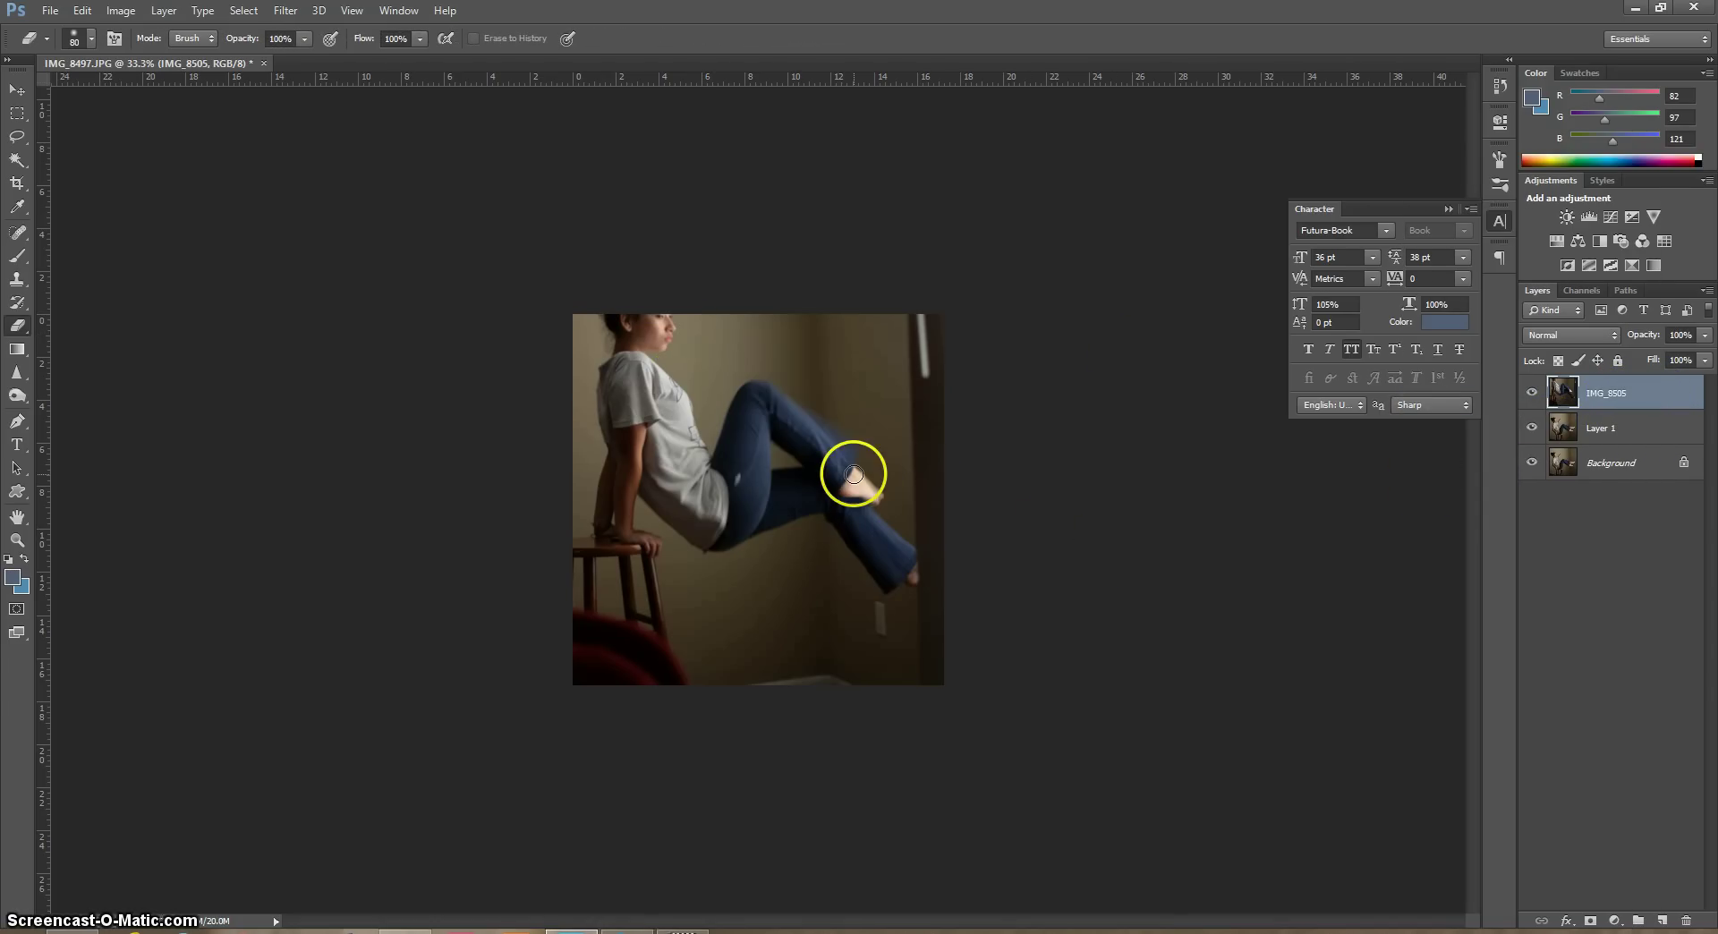
{"action": "left_click_drag", "start_coordinate": [687, 330], "coordinate": [663, 339]}
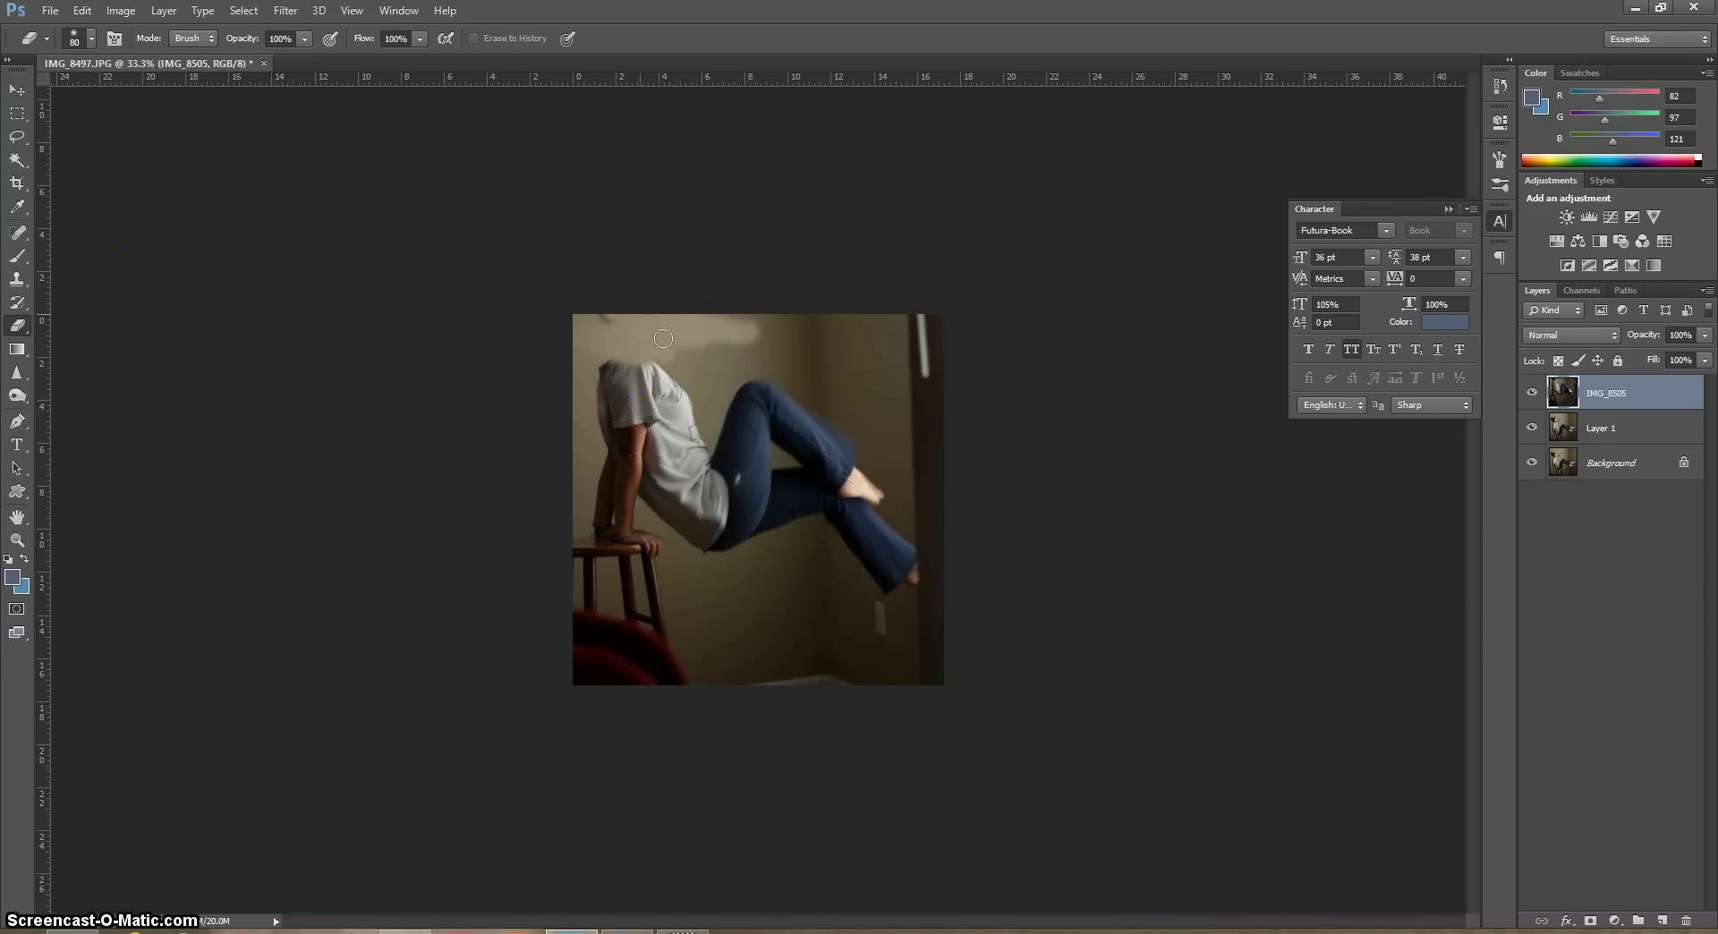
{"action": "left_click_drag", "start_coordinate": [663, 339], "coordinate": [572, 325]}
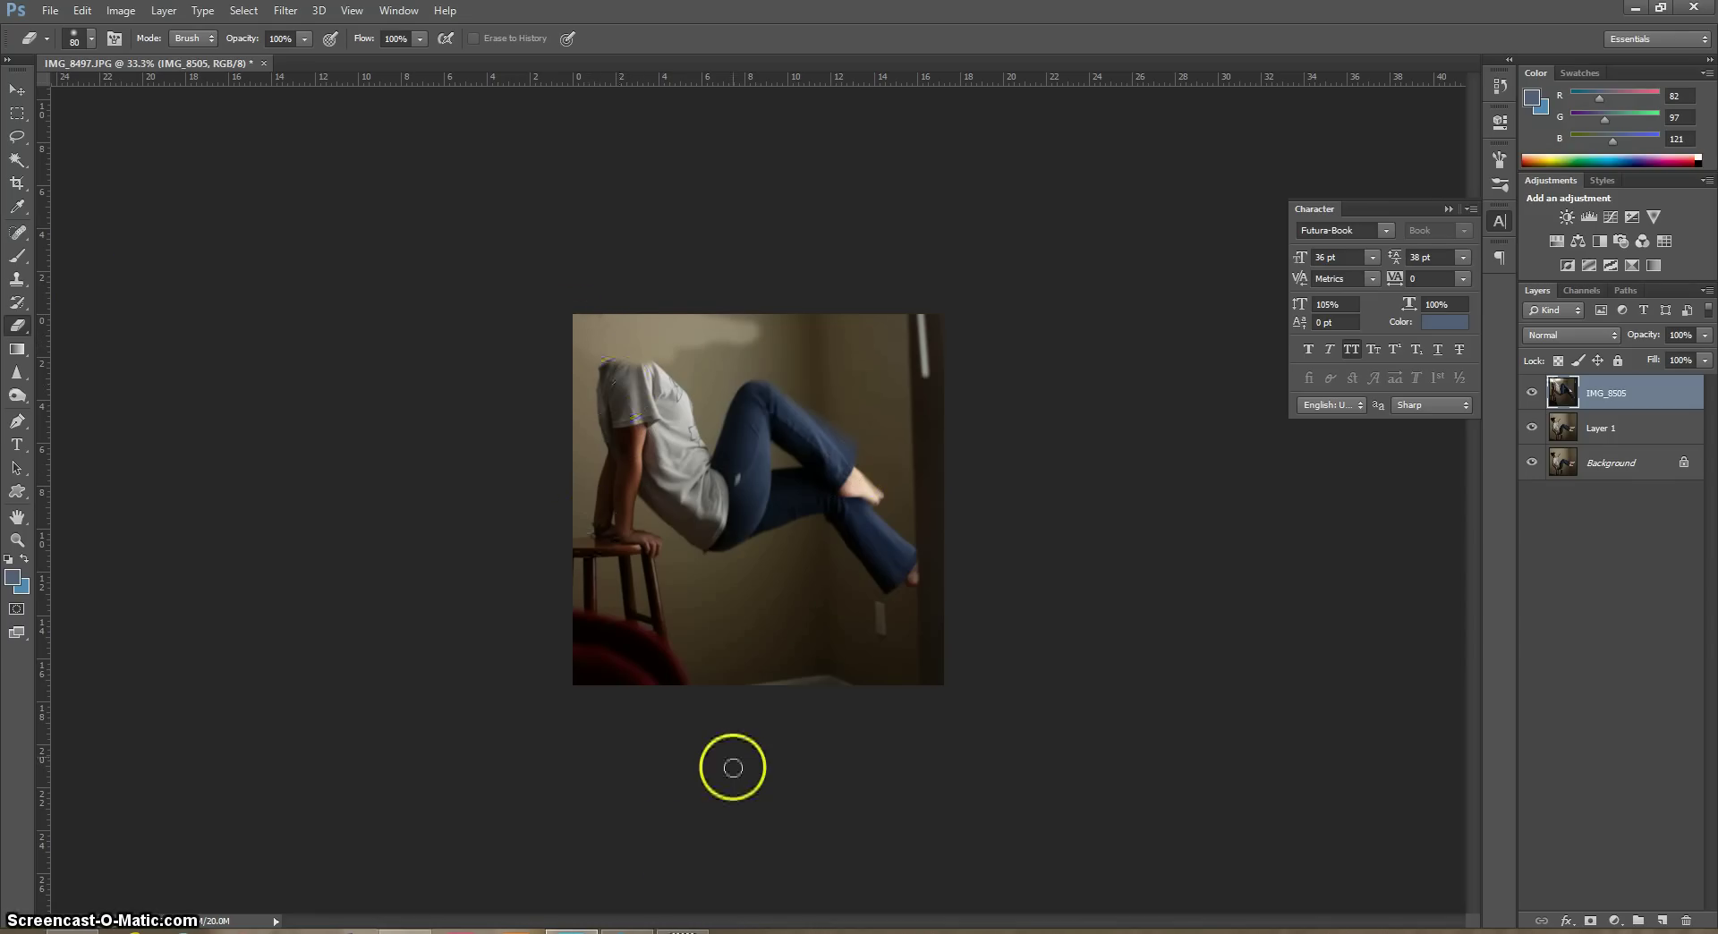
{"action": "mouse_move", "coordinate": [733, 768]}
{"action": "left_mouse_down"}
{"action": "mouse_move", "coordinate": [683, 448]}
{"action": "mouse_move", "coordinate": [656, 411]}
{"action": "mouse_move", "coordinate": [782, 456]}
{"action": "mouse_move", "coordinate": [633, 603]}
{"action": "mouse_move", "coordinate": [614, 524]}
{"action": "mouse_move", "coordinate": [763, 210]}
{"action": "mouse_move", "coordinate": [679, 417]}
{"action": "mouse_move", "coordinate": [846, 456]}
{"action": "mouse_move", "coordinate": [641, 499]}
{"action": "mouse_move", "coordinate": [584, 537]}
{"action": "mouse_move", "coordinate": [1699, 594]}
{"action": "mouse_move", "coordinate": [1139, 710]}
{"action": "mouse_move", "coordinate": [733, 565]}
{"action": "mouse_move", "coordinate": [752, 533]}
{"action": "mouse_move", "coordinate": [705, 579]}
{"action": "mouse_move", "coordinate": [748, 583]}
{"action": "mouse_move", "coordinate": [637, 502]}
{"action": "mouse_move", "coordinate": [783, 513]}
{"action": "mouse_move", "coordinate": [744, 544]}
{"action": "mouse_move", "coordinate": [1700, 497]}
{"action": "mouse_move", "coordinate": [1625, 496]}
{"action": "left_mouse_up"}
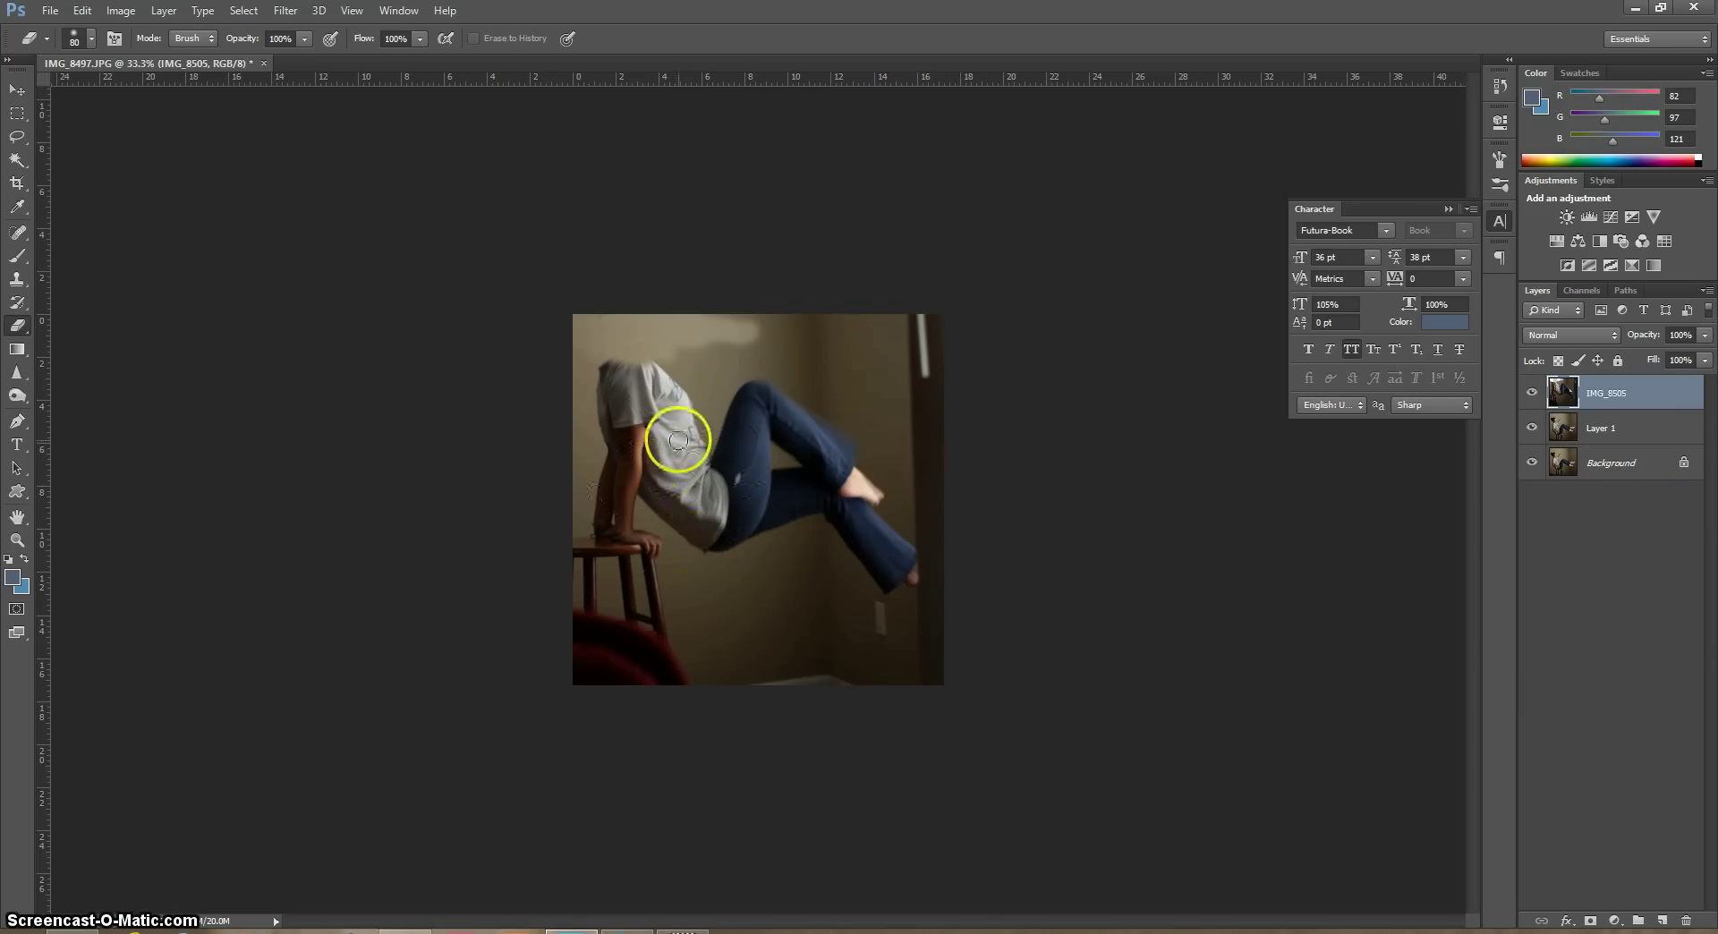
Add a layer mask to IMG_8505 and paint it black over the upper body and upper wall, revealing the photo below
{"action": "left_click", "coordinate": [1591, 921]}
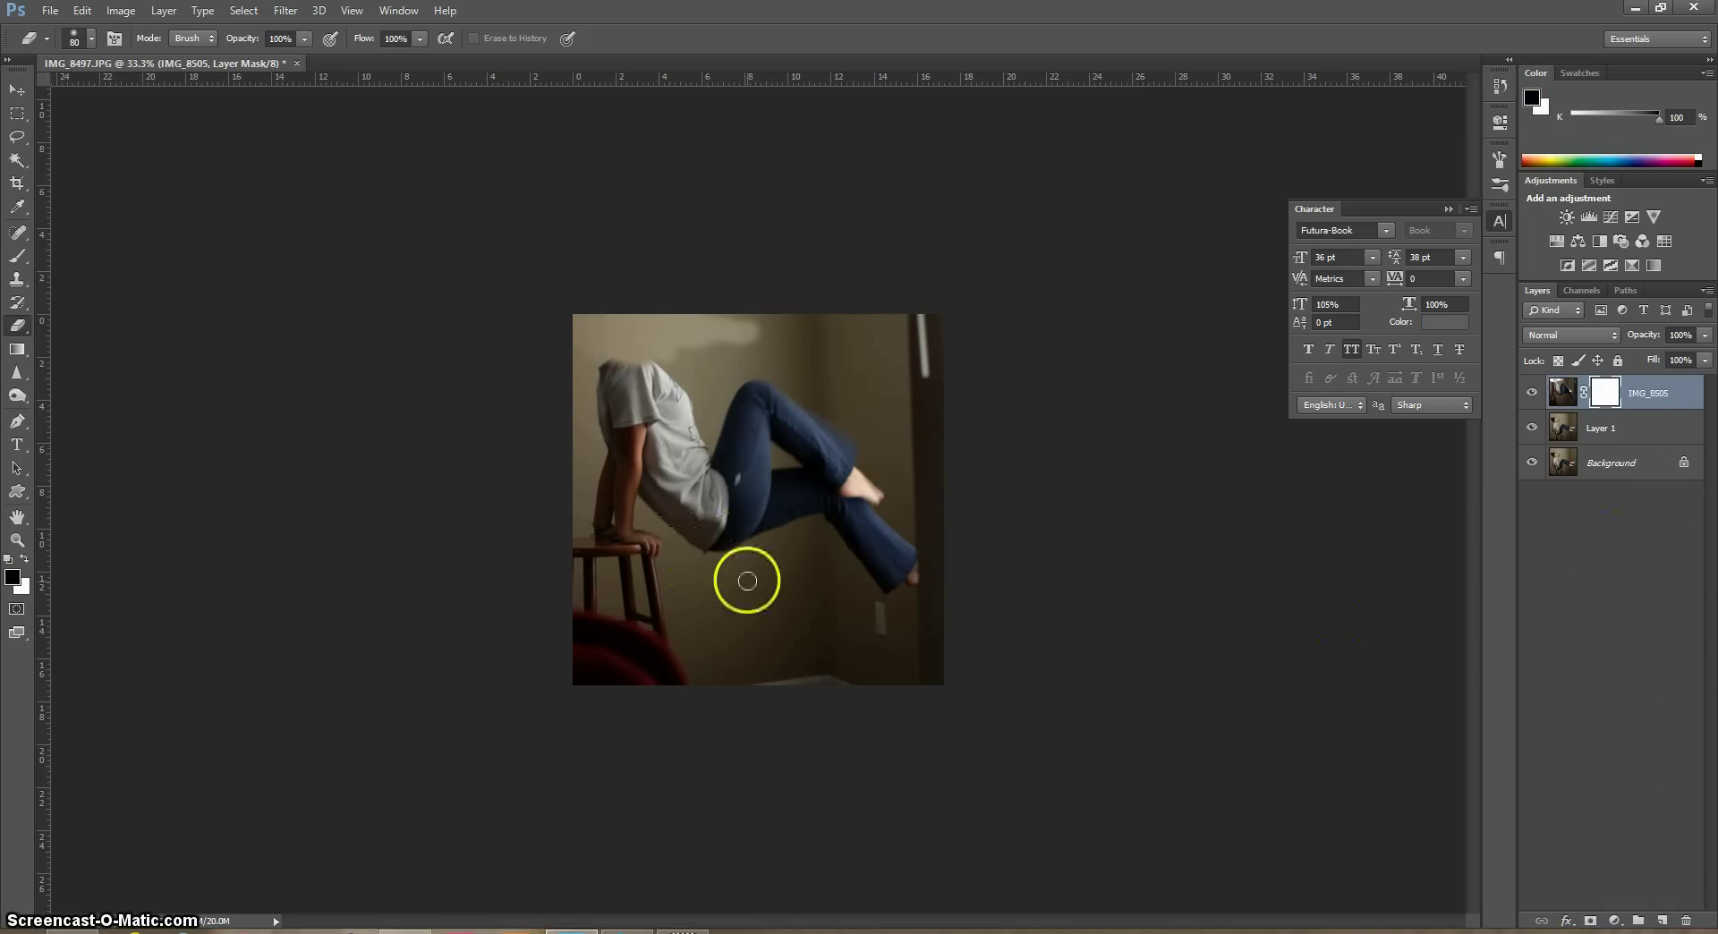
{"action": "key", "text": "b"}
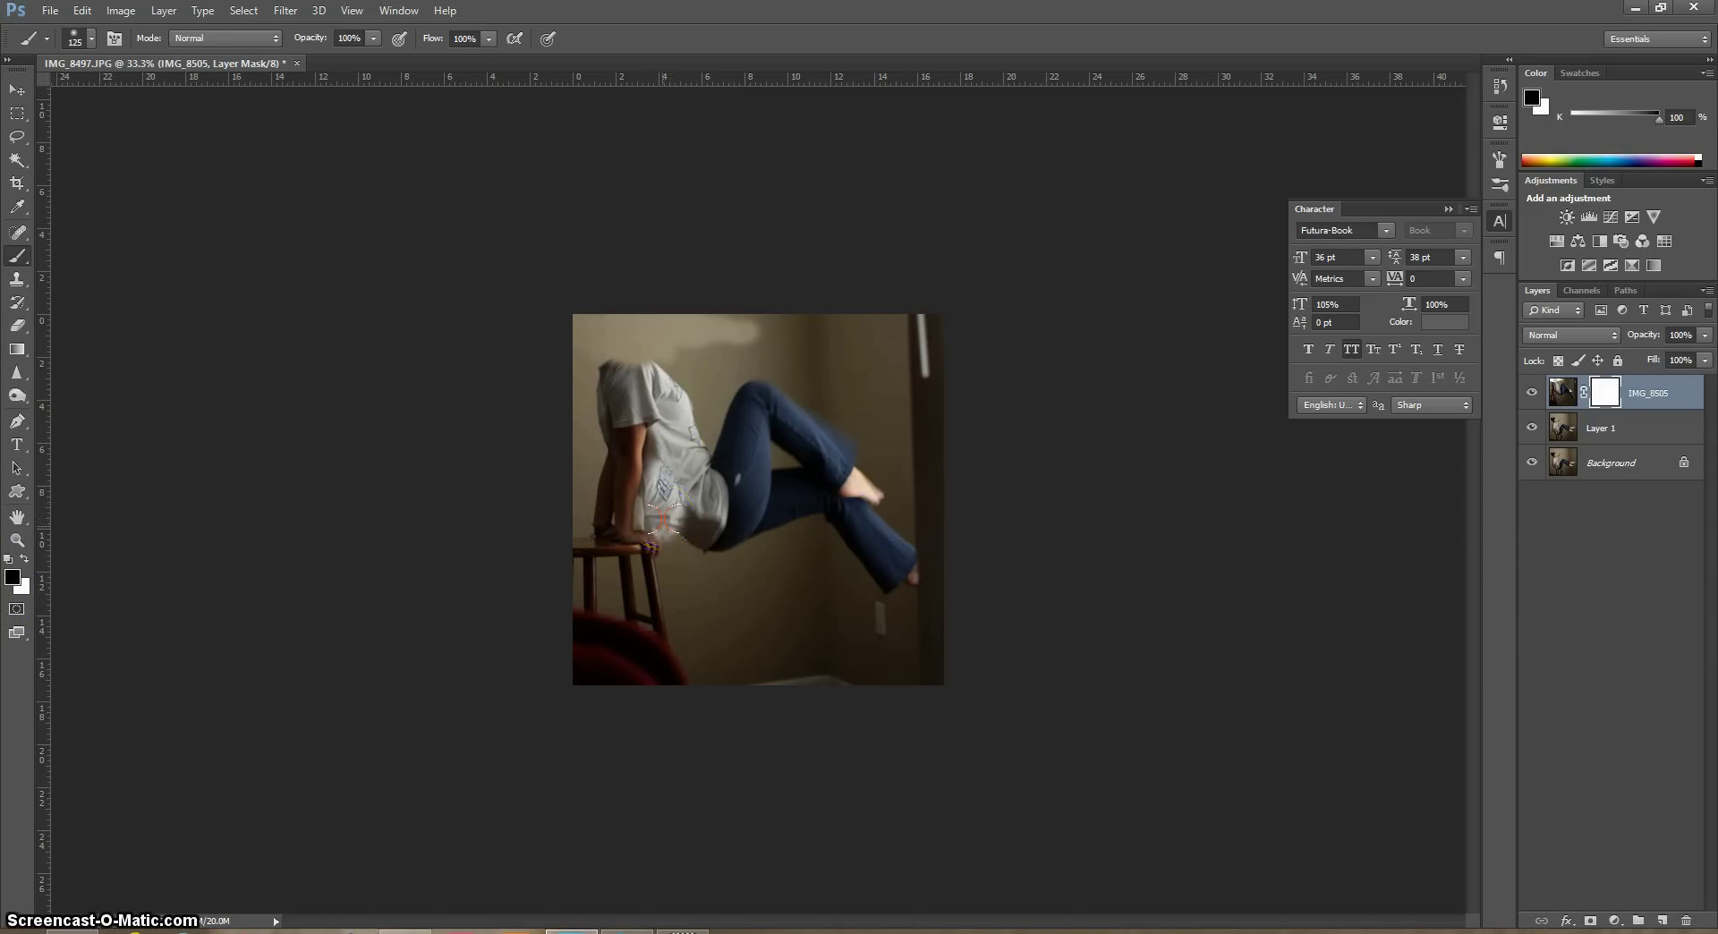
{"action": "mouse_move", "coordinate": [663, 519]}
{"action": "left_mouse_down"}
{"action": "mouse_move", "coordinate": [628, 533]}
{"action": "mouse_move", "coordinate": [617, 469]}
{"action": "left_mouse_up"}
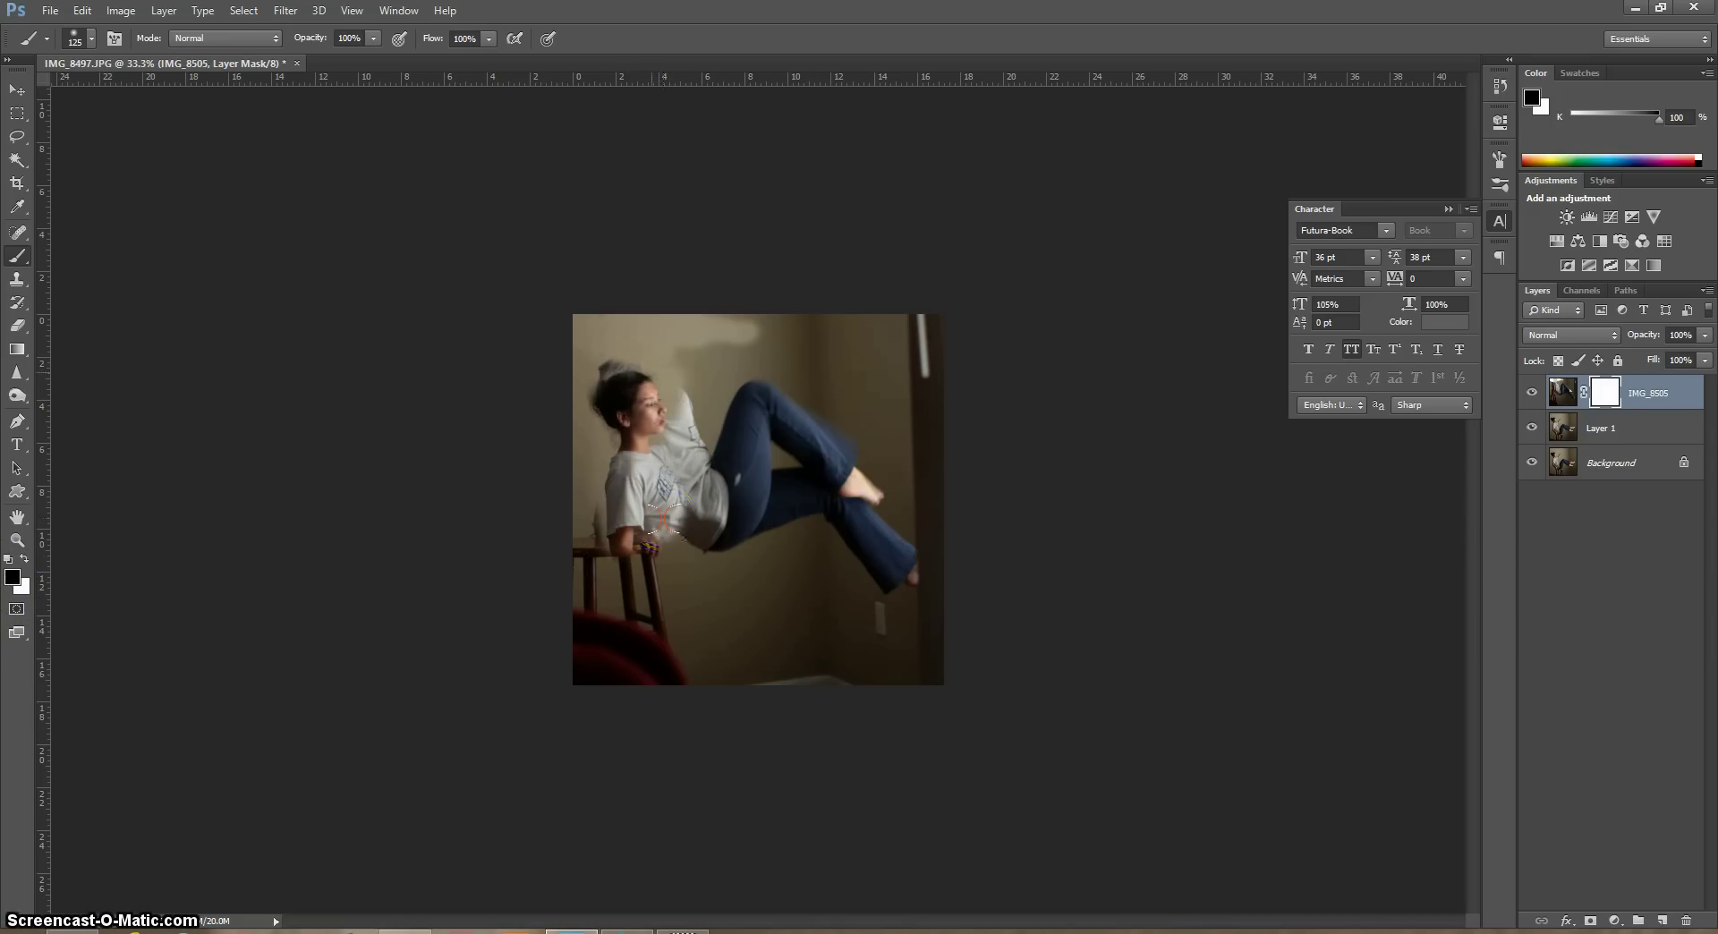
{"action": "mouse_move", "coordinate": [627, 335]}
{"action": "left_mouse_down"}
{"action": "mouse_move", "coordinate": [692, 347]}
{"action": "mouse_move", "coordinate": [645, 351]}
{"action": "mouse_move", "coordinate": [824, 324]}
{"action": "left_mouse_up"}
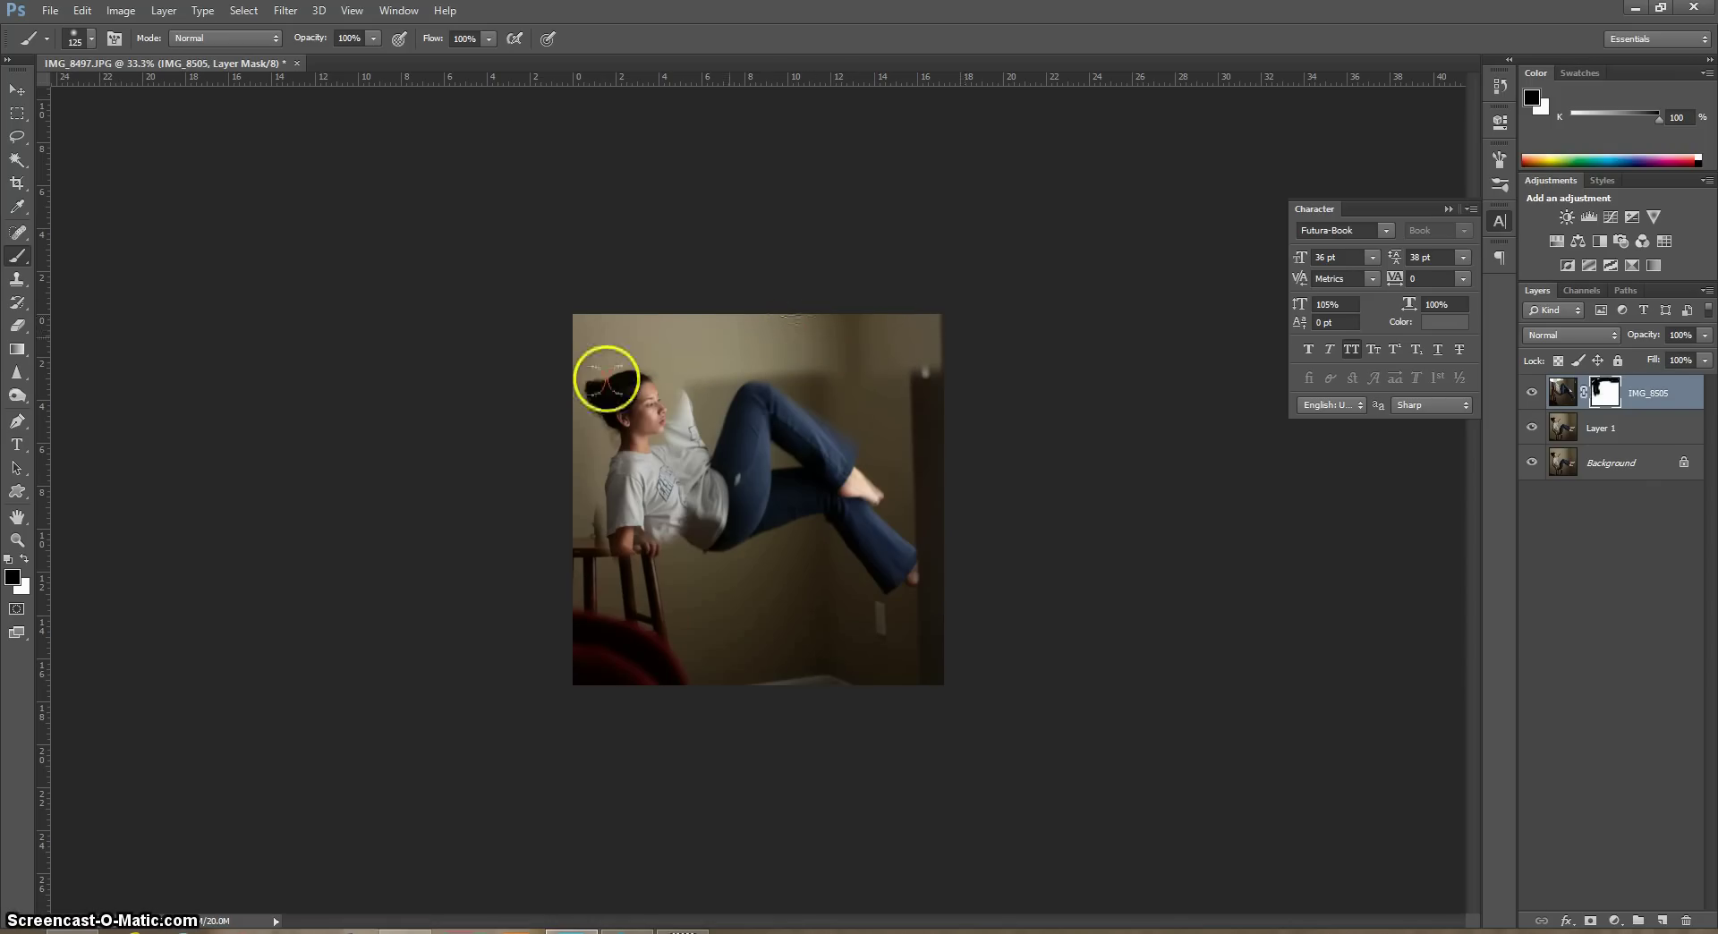
{"action": "mouse_move", "coordinate": [607, 379]}
{"action": "left_mouse_down"}
{"action": "mouse_move", "coordinate": [752, 495]}
{"action": "mouse_move", "coordinate": [796, 559]}
{"action": "left_mouse_up"}
Paint white on the IMG_8505 layer mask to bring back its shirt over the girl's face and arm
{"action": "key", "text": "x"}
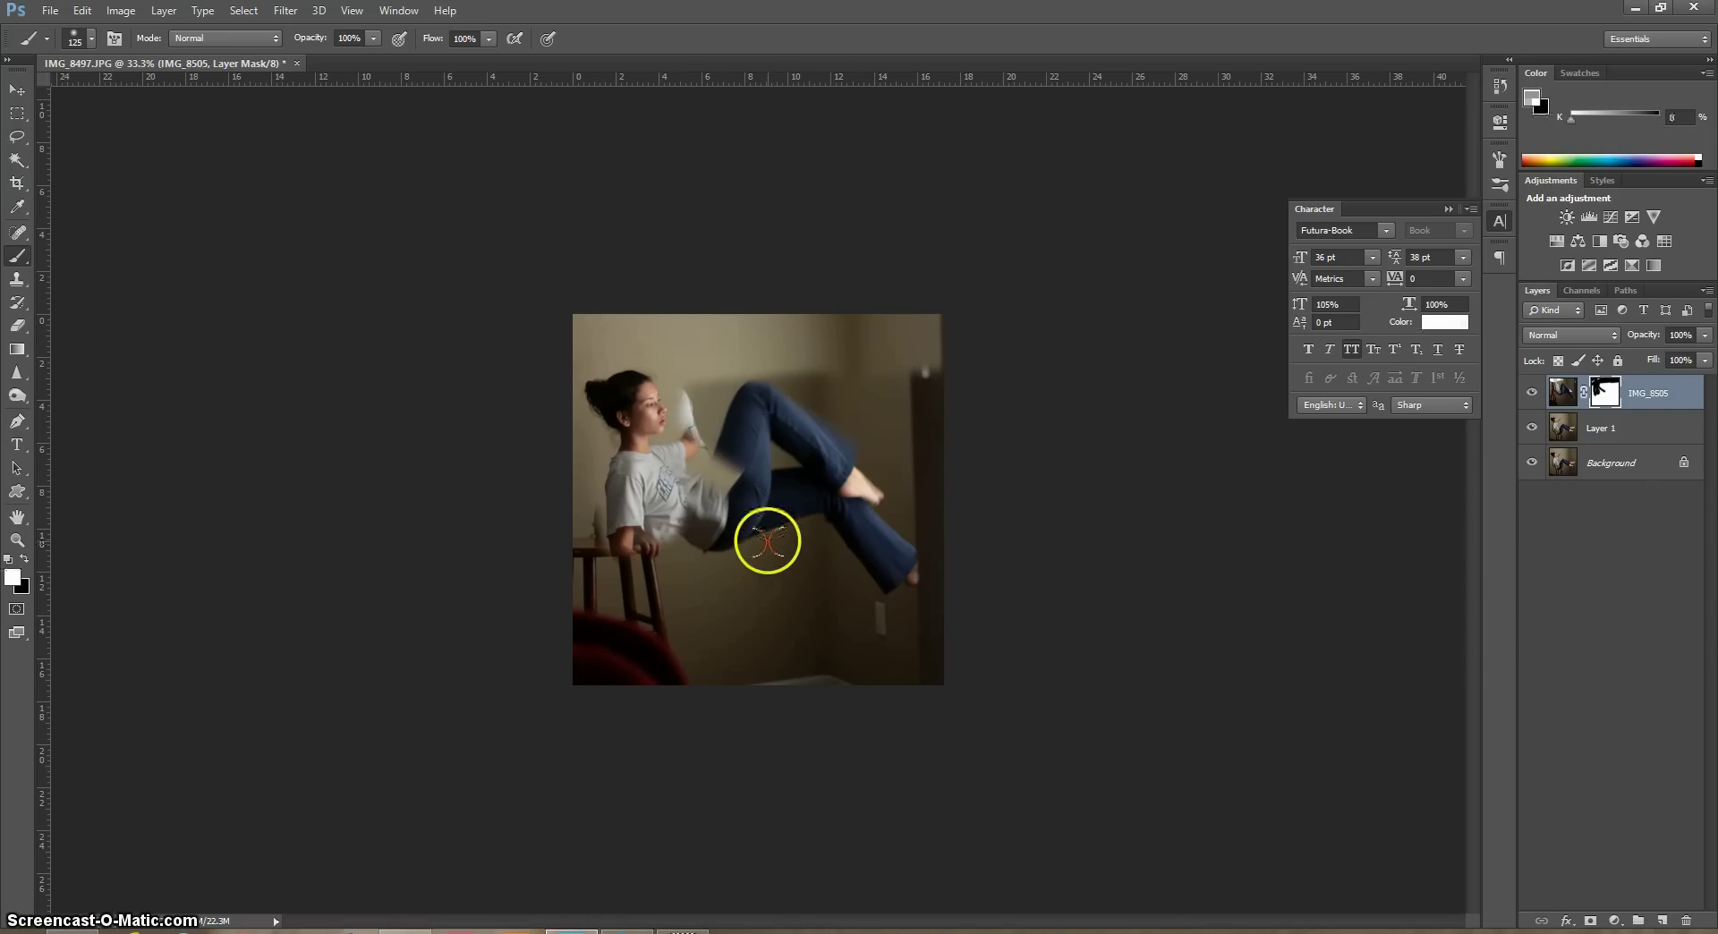
{"action": "key", "text": "x"}
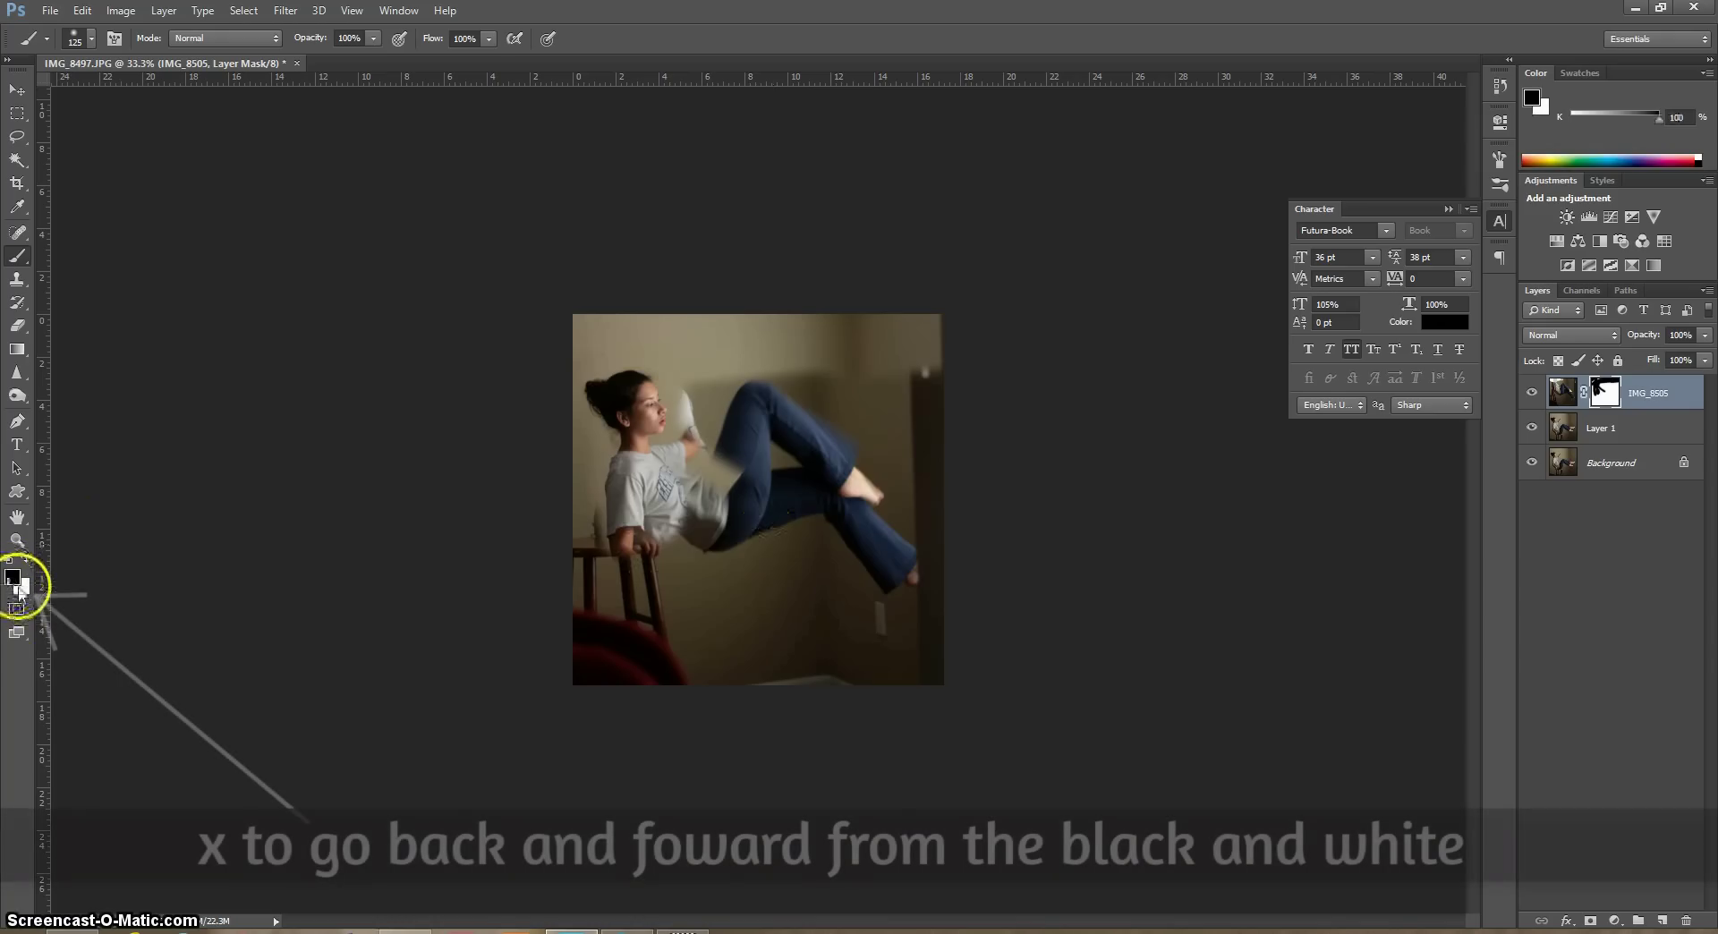
{"action": "key", "text": "x"}
{"action": "left_click_drag", "start_coordinate": [757, 456], "coordinate": [725, 463]}
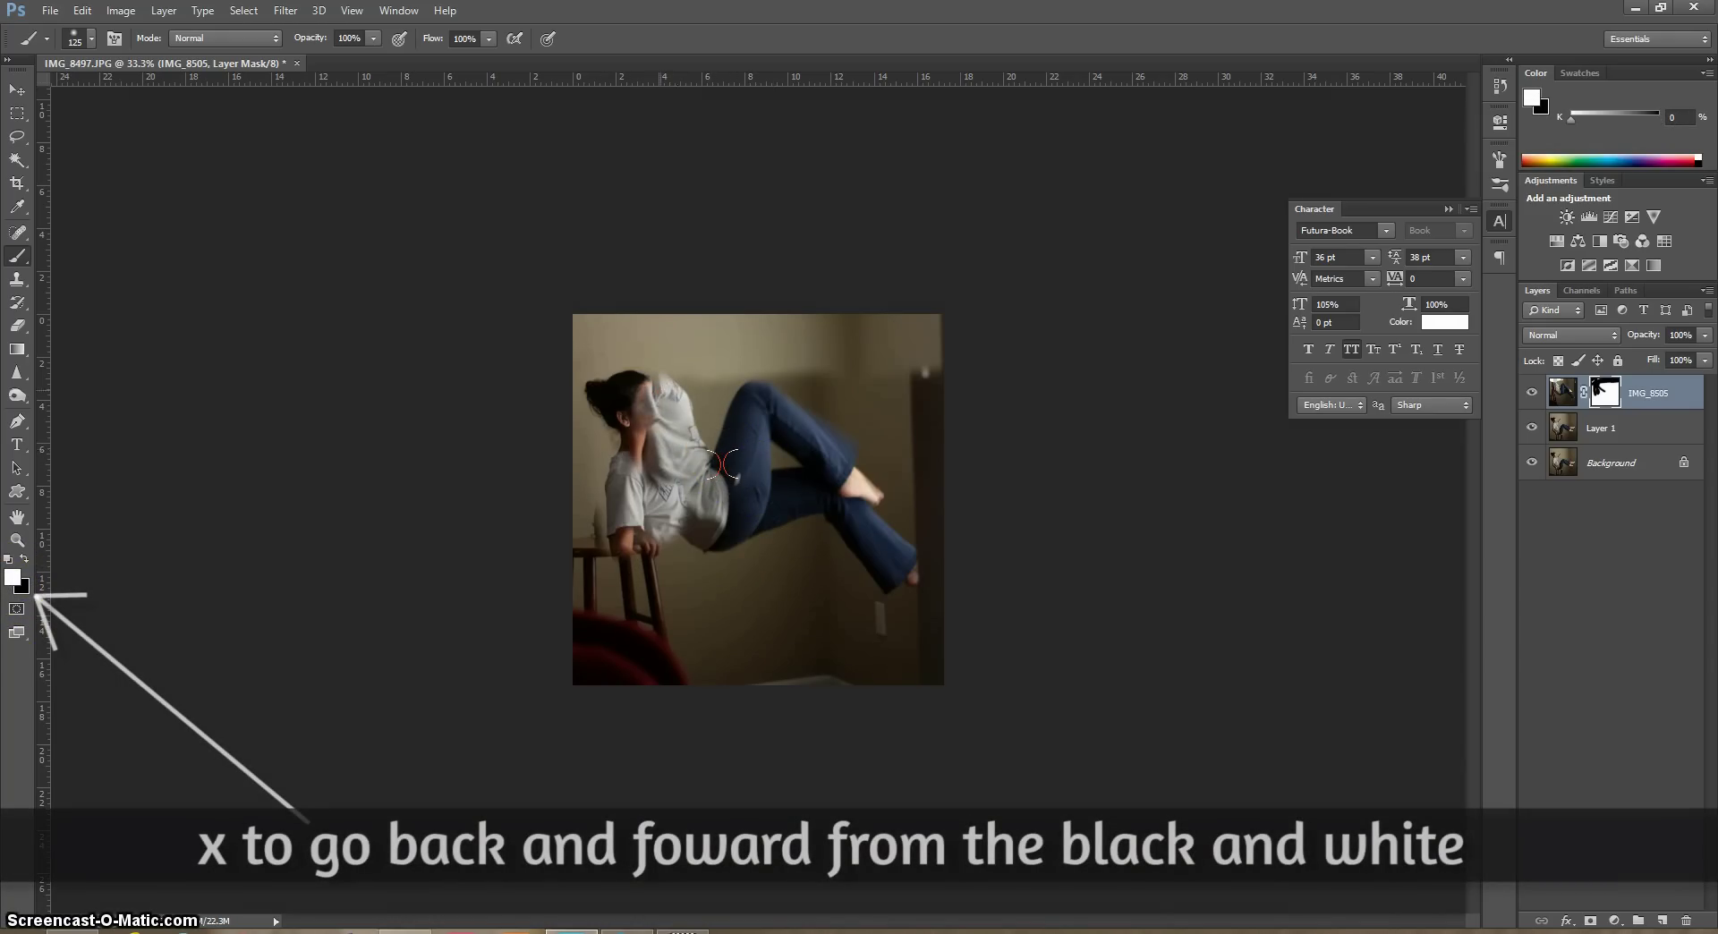
{"action": "left_click", "coordinate": [723, 458]}
Mask the IMG_8505 upper body with black again and shift the layer down so its legs join the torso below
{"action": "key", "text": "x"}
{"action": "mouse_move", "coordinate": [719, 458]}
{"action": "left_mouse_down"}
{"action": "mouse_move", "coordinate": [645, 505]}
{"action": "mouse_move", "coordinate": [682, 473]}
{"action": "mouse_move", "coordinate": [715, 524]}
{"action": "mouse_move", "coordinate": [699, 446]}
{"action": "mouse_move", "coordinate": [754, 461]}
{"action": "mouse_move", "coordinate": [748, 496]}
{"action": "mouse_move", "coordinate": [796, 431]}
{"action": "mouse_move", "coordinate": [716, 533]}
{"action": "mouse_move", "coordinate": [734, 534]}
{"action": "mouse_move", "coordinate": [742, 494]}
{"action": "mouse_move", "coordinate": [748, 561]}
{"action": "left_mouse_up"}
{"action": "key", "text": "v"}
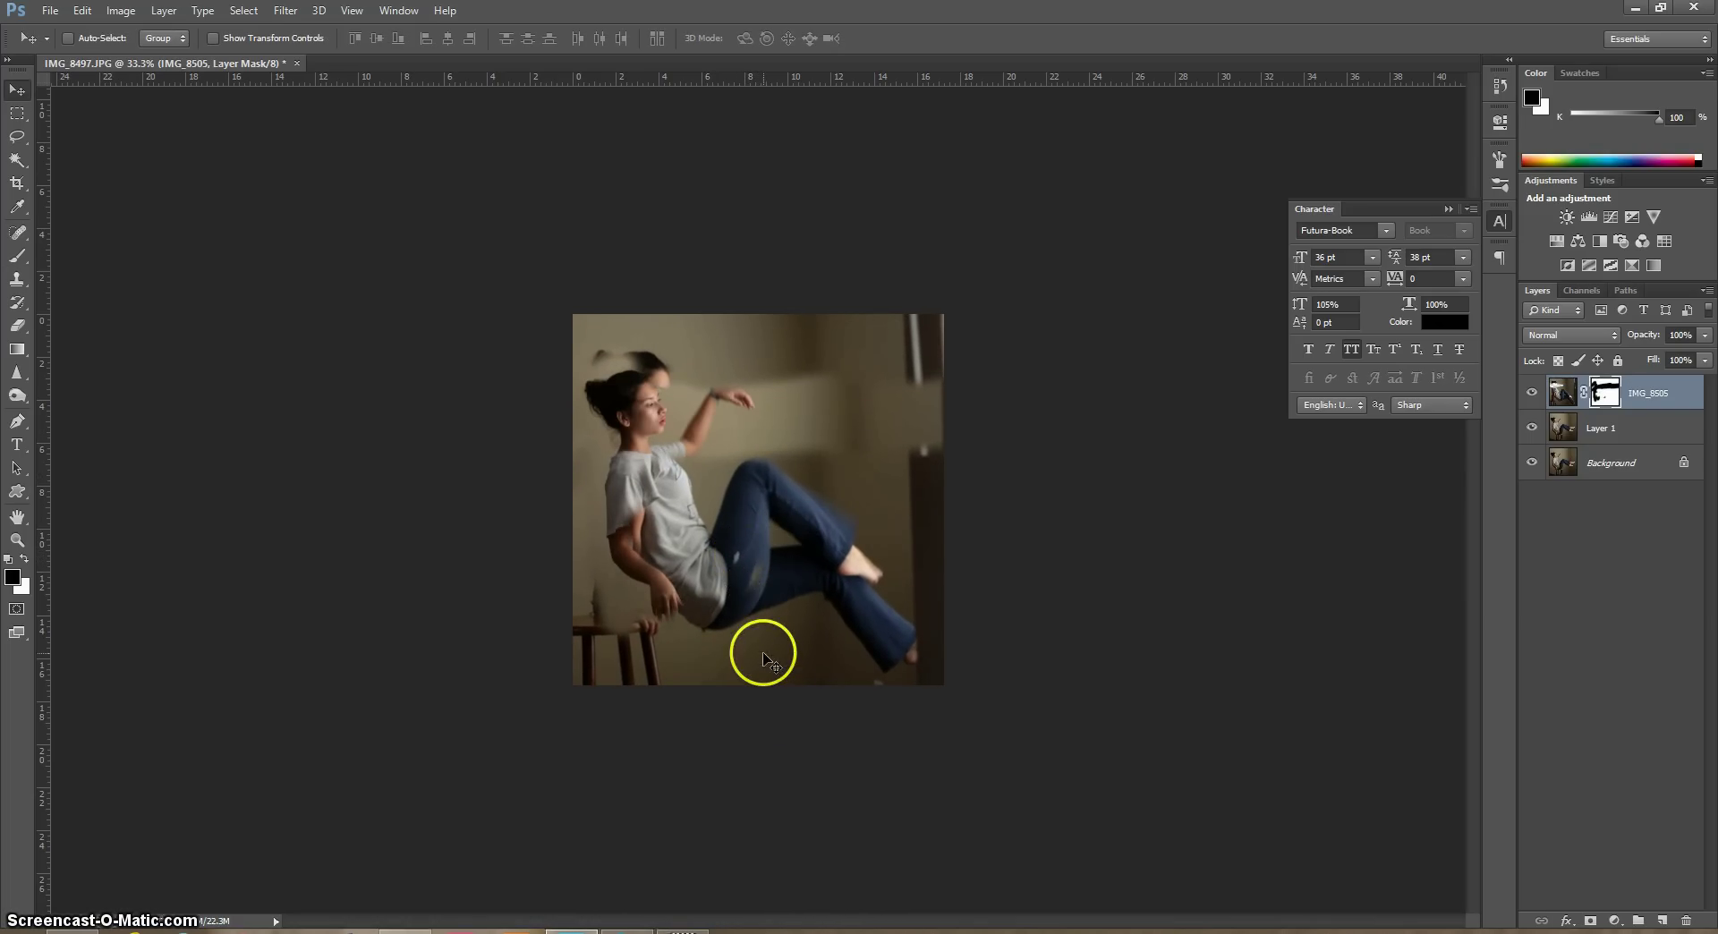
Paint black on the IMG_8505 layer mask over its lower legs, the duplicate head and the upper wall, revealing the photo below
{"action": "key", "text": "b"}
{"action": "key", "text": "x"}
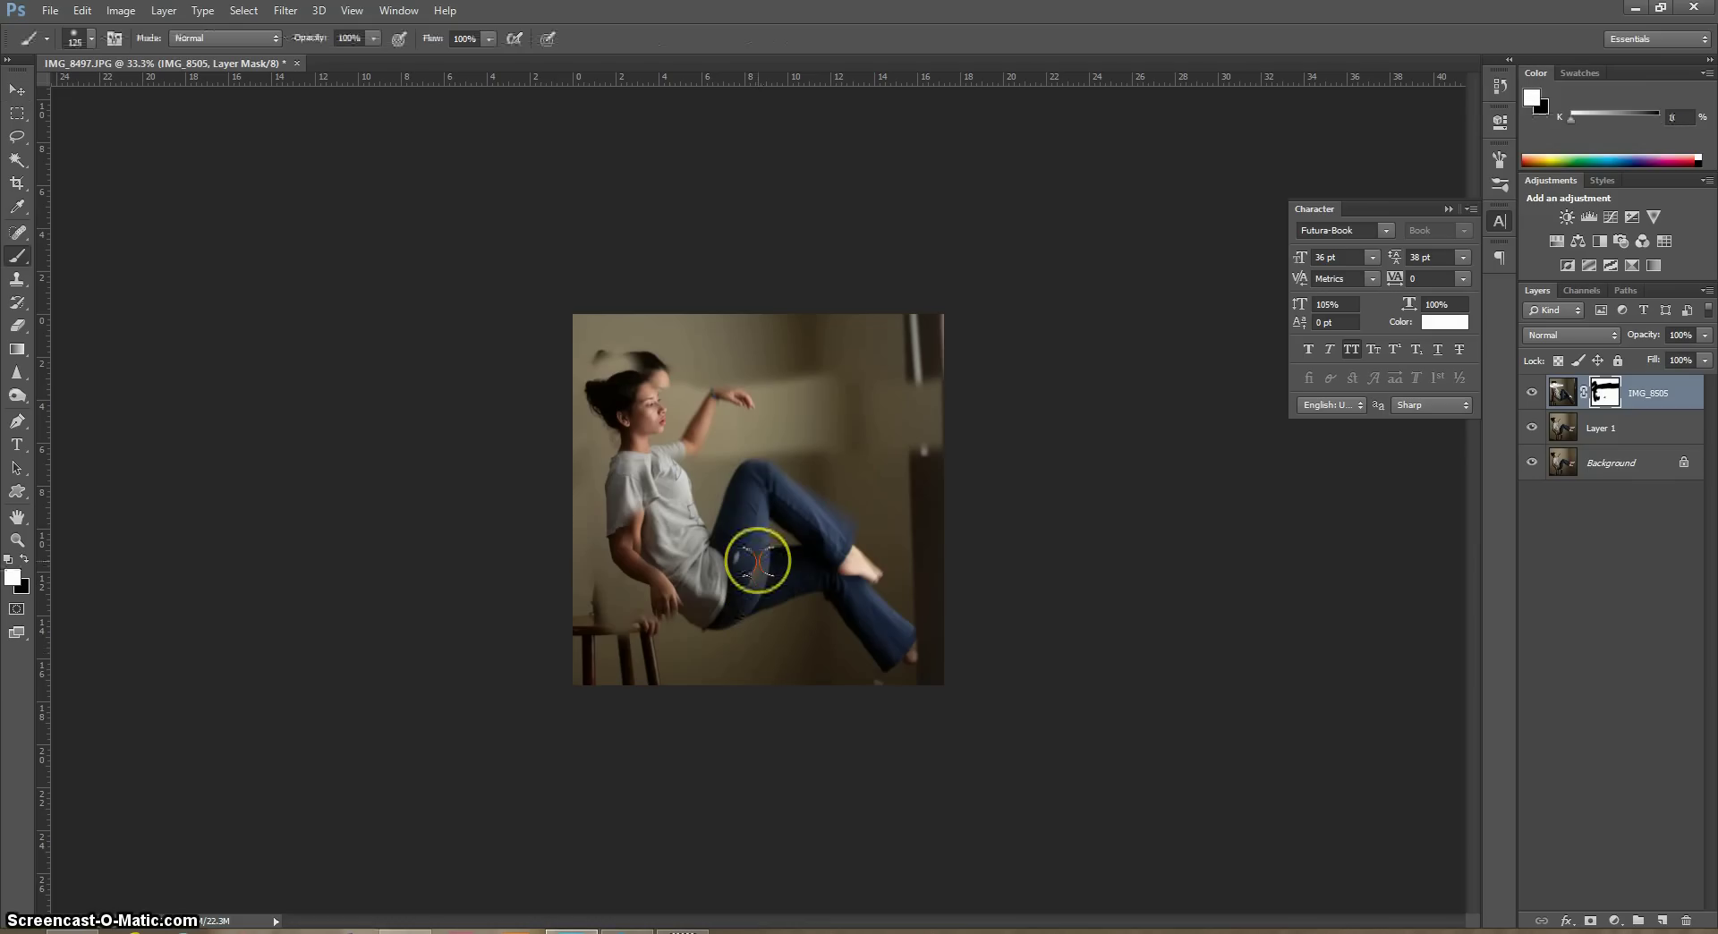
{"action": "key", "text": "x"}
{"action": "left_click_drag", "start_coordinate": [806, 560], "coordinate": [815, 560]}
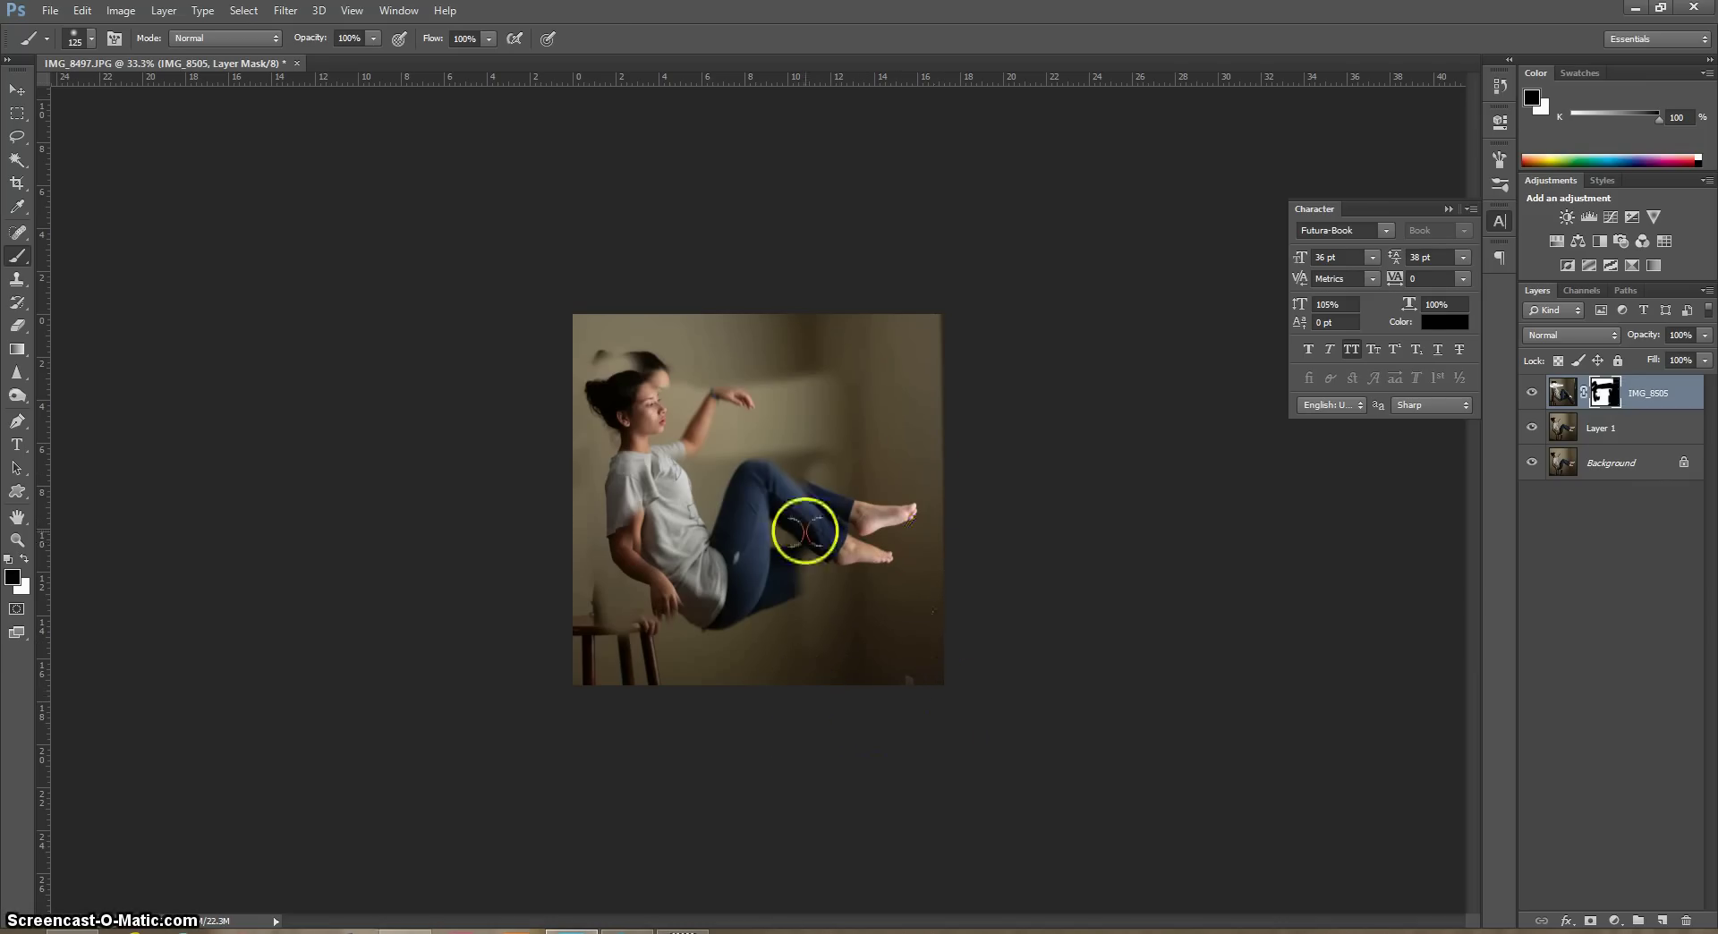
{"action": "left_click", "coordinate": [689, 351]}
{"action": "left_click_drag", "start_coordinate": [753, 323], "coordinate": [717, 355]}
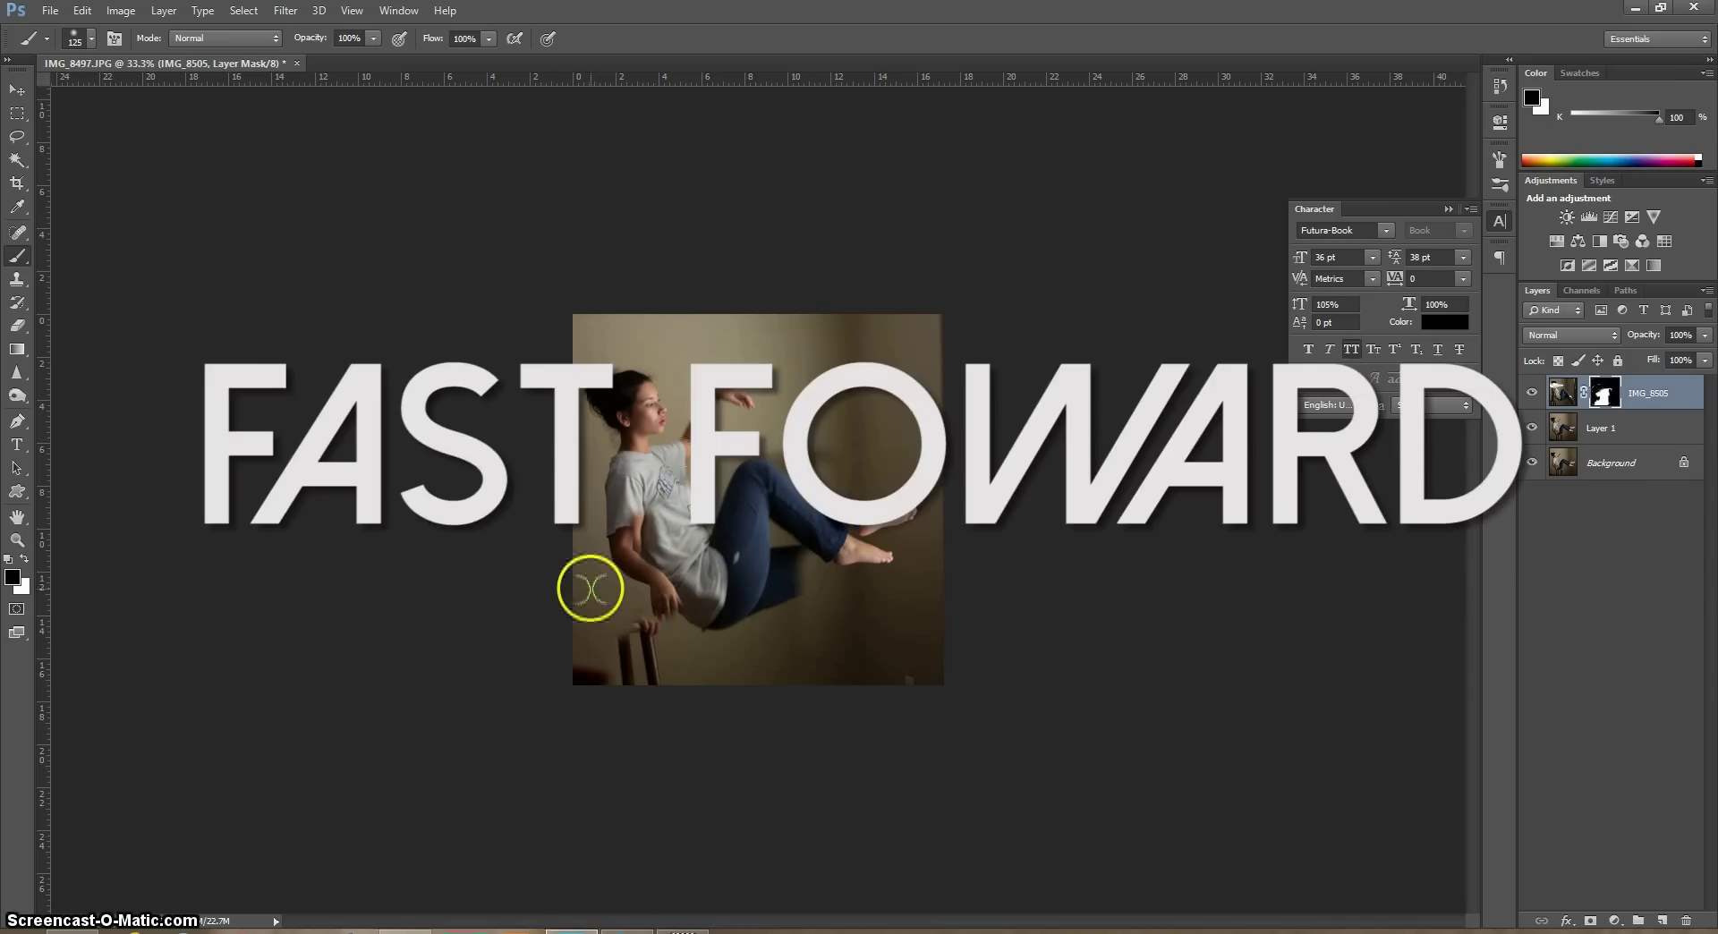
Mask out the leftover leg beneath the raised knees on IMG_8505 with a 15 px black brush
{"action": "key", "text": "bracketleft"}
{"action": "key", "text": "ctrl+plus"}
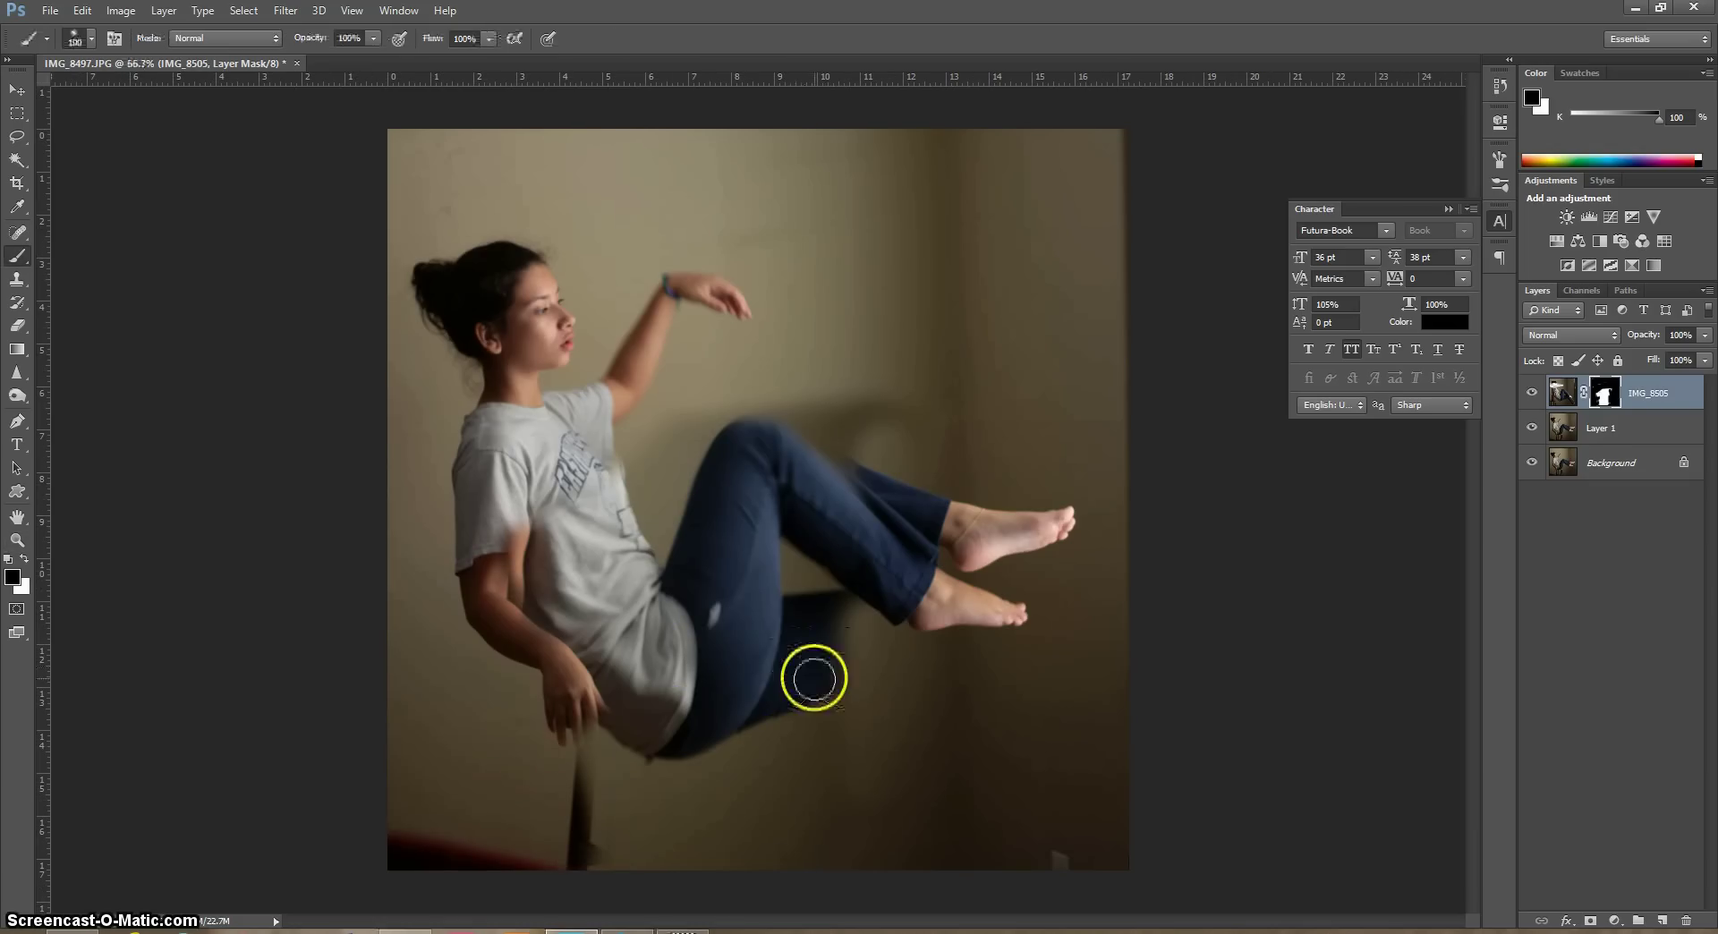
{"action": "key", "text": "bracketleft"}
{"action": "key", "text": "bracketleft"}
{"action": "key", "text": "bracketleft"}
{"action": "key", "text": "bracketleft"}
{"action": "key", "text": "bracketleft"}
{"action": "key", "text": "bracketleft"}
{"action": "key", "text": "bracketleft"}
{"action": "key", "text": "bracketleft"}
{"action": "key", "text": "bracketleft"}
{"action": "key", "text": "bracketleft"}
{"action": "mouse_move", "coordinate": [814, 678]}
{"action": "left_mouse_down"}
{"action": "mouse_move", "coordinate": [809, 633]}
{"action": "mouse_move", "coordinate": [846, 770]}
{"action": "mouse_move", "coordinate": [772, 605]}
{"action": "mouse_move", "coordinate": [804, 576]}
{"action": "left_mouse_up"}
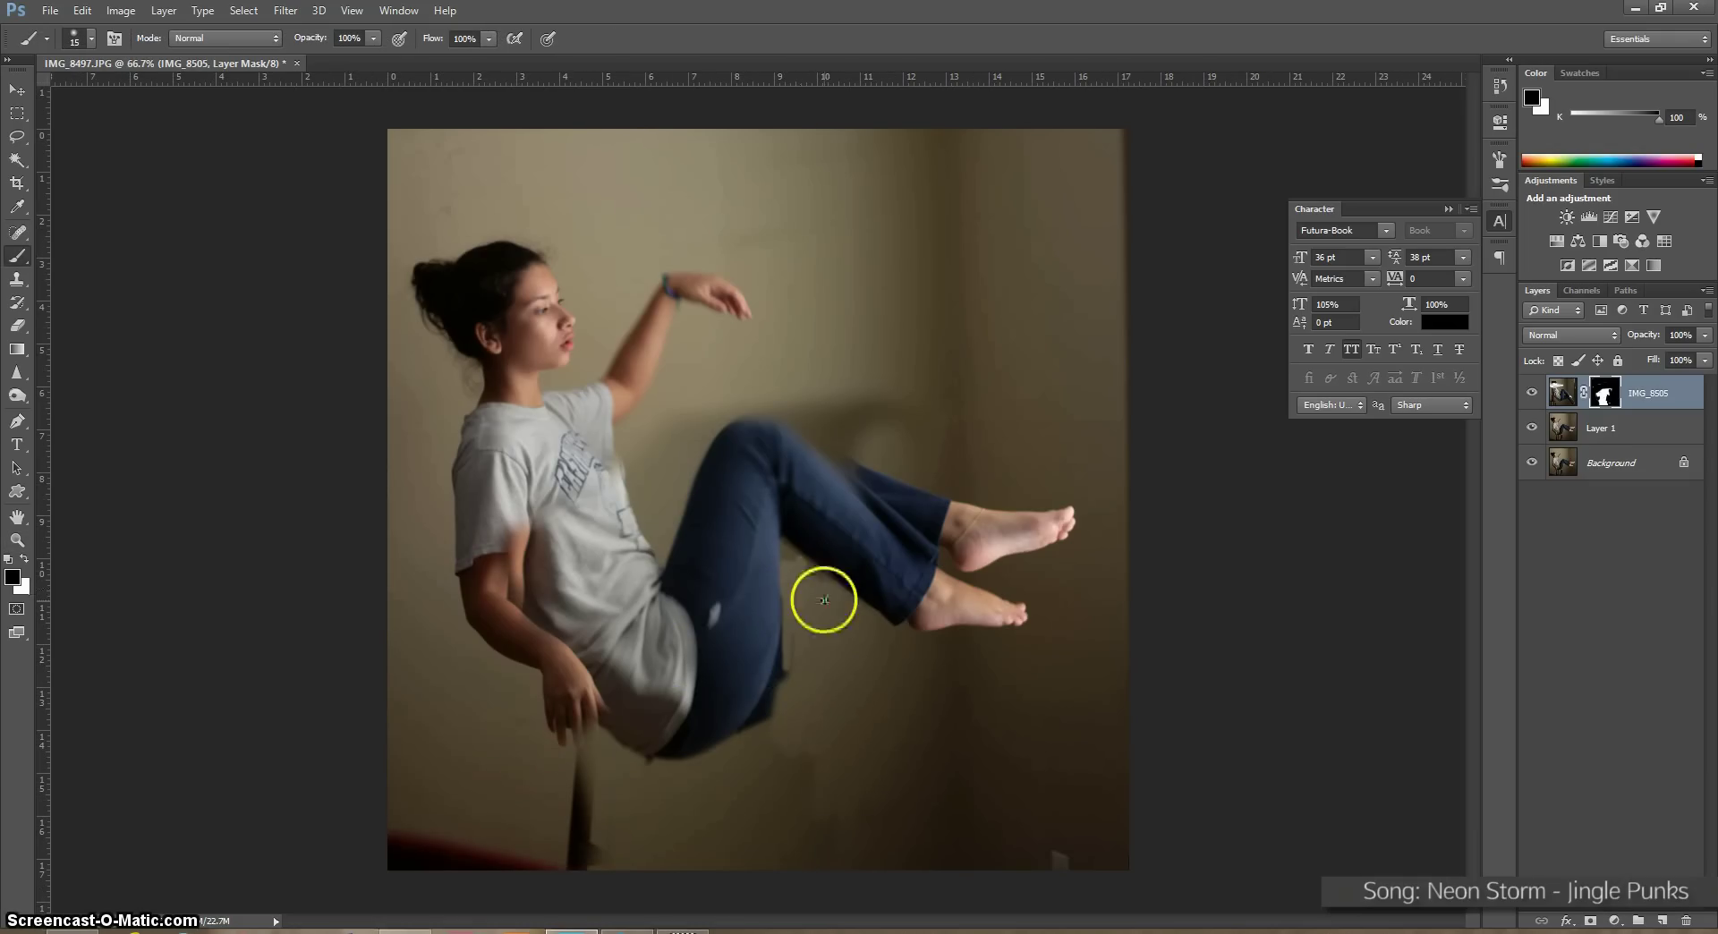
Paint black on the IMG_8505 mask with a 100 px brush over the shirt front and the wall above the knees
{"action": "key", "text": "bracketright"}
{"action": "key", "text": "bracketright"}
{"action": "key", "text": "bracketright"}
{"action": "key", "text": "bracketright"}
{"action": "key", "text": "bracketright"}
{"action": "key", "text": "bracketright"}
{"action": "key", "text": "bracketright"}
{"action": "key", "text": "bracketright"}
{"action": "key", "text": "bracketright"}
{"action": "key", "text": "bracketright"}
{"action": "key", "text": "bracketright"}
{"action": "key", "text": "bracketright"}
{"action": "mouse_move", "coordinate": [868, 439]}
{"action": "left_mouse_down"}
{"action": "mouse_move", "coordinate": [895, 449]}
{"action": "mouse_move", "coordinate": [646, 517]}
{"action": "mouse_move", "coordinate": [522, 598]}
{"action": "mouse_move", "coordinate": [641, 591]}
{"action": "mouse_move", "coordinate": [528, 519]}
{"action": "left_mouse_up"}
Undo the latest mask strokes and black out the remaining dark patch on the wall above the knees
{"action": "key", "text": "ctrl+alt+z"}
{"action": "key", "text": "ctrl+alt+z"}
{"action": "key", "text": "ctrl+alt+z"}
{"action": "key", "text": "ctrl+alt+z"}
{"action": "key", "text": "ctrl+alt+z"}
{"action": "key", "text": "ctrl+alt+z"}
{"action": "key", "text": "ctrl+alt+z"}
{"action": "key", "text": "ctrl+alt+z"}
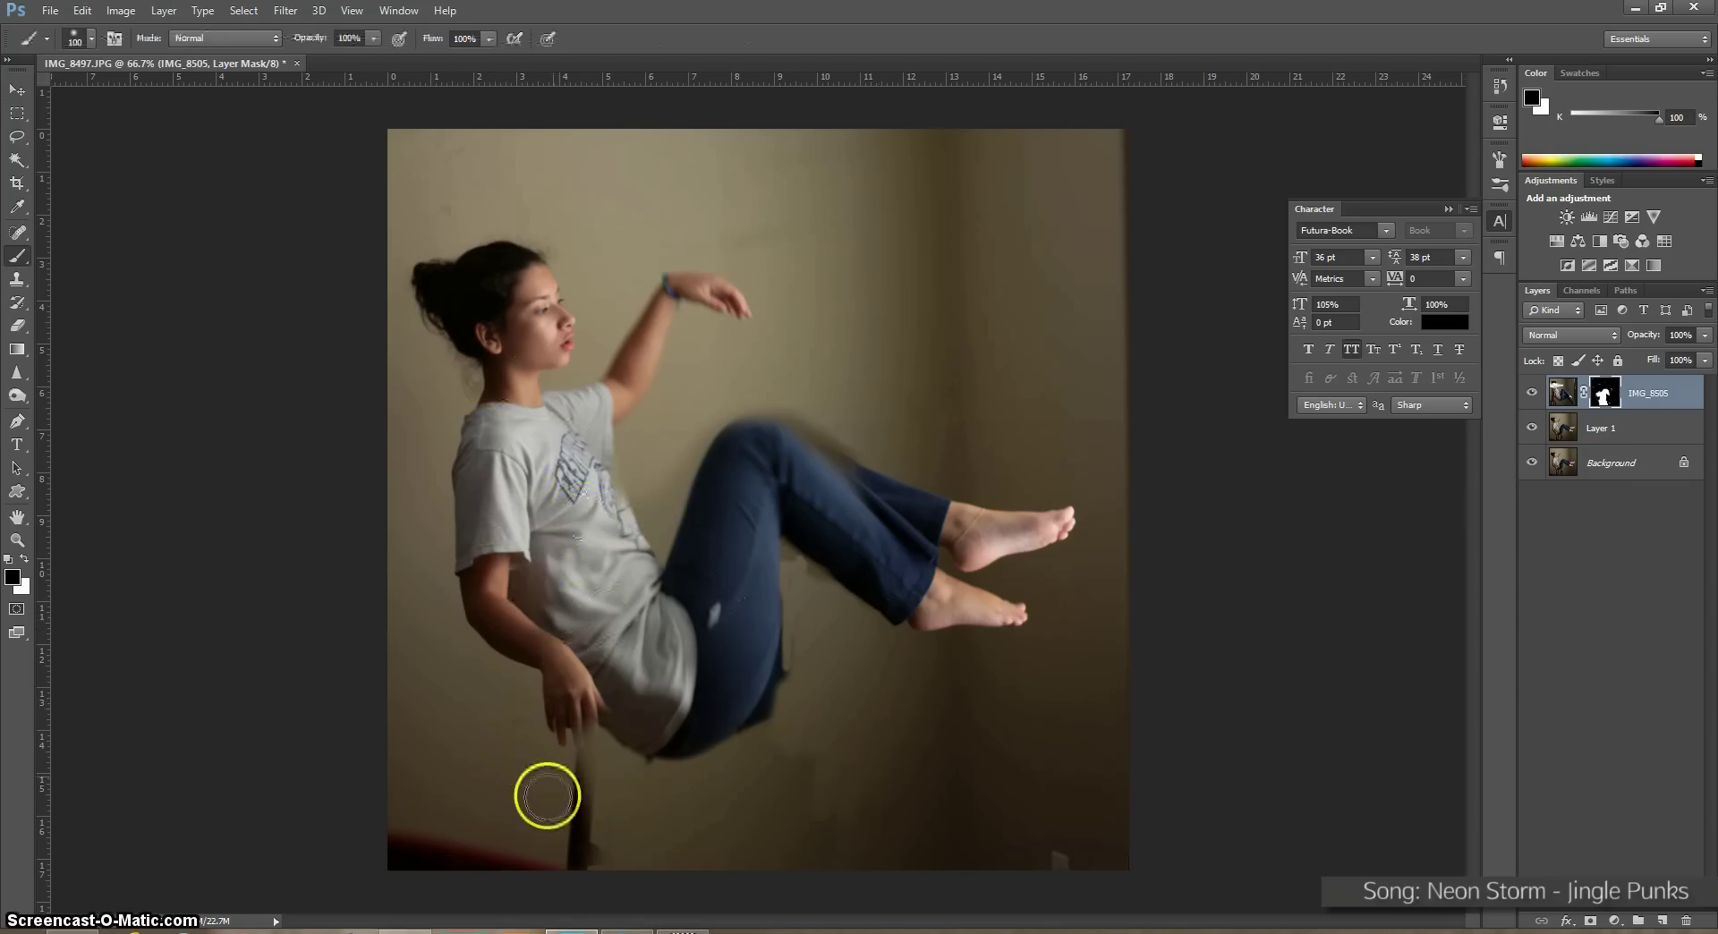
{"action": "scroll", "coordinate": [651, 494], "scroll_direction": "down", "scroll_amount": 1}
{"action": "mouse_move", "coordinate": [676, 537]}
{"action": "left_mouse_down"}
{"action": "mouse_move", "coordinate": [623, 502]}
{"action": "mouse_move", "coordinate": [637, 557]}
{"action": "mouse_move", "coordinate": [741, 463]}
{"action": "mouse_move", "coordinate": [736, 404]}
{"action": "left_mouse_up"}
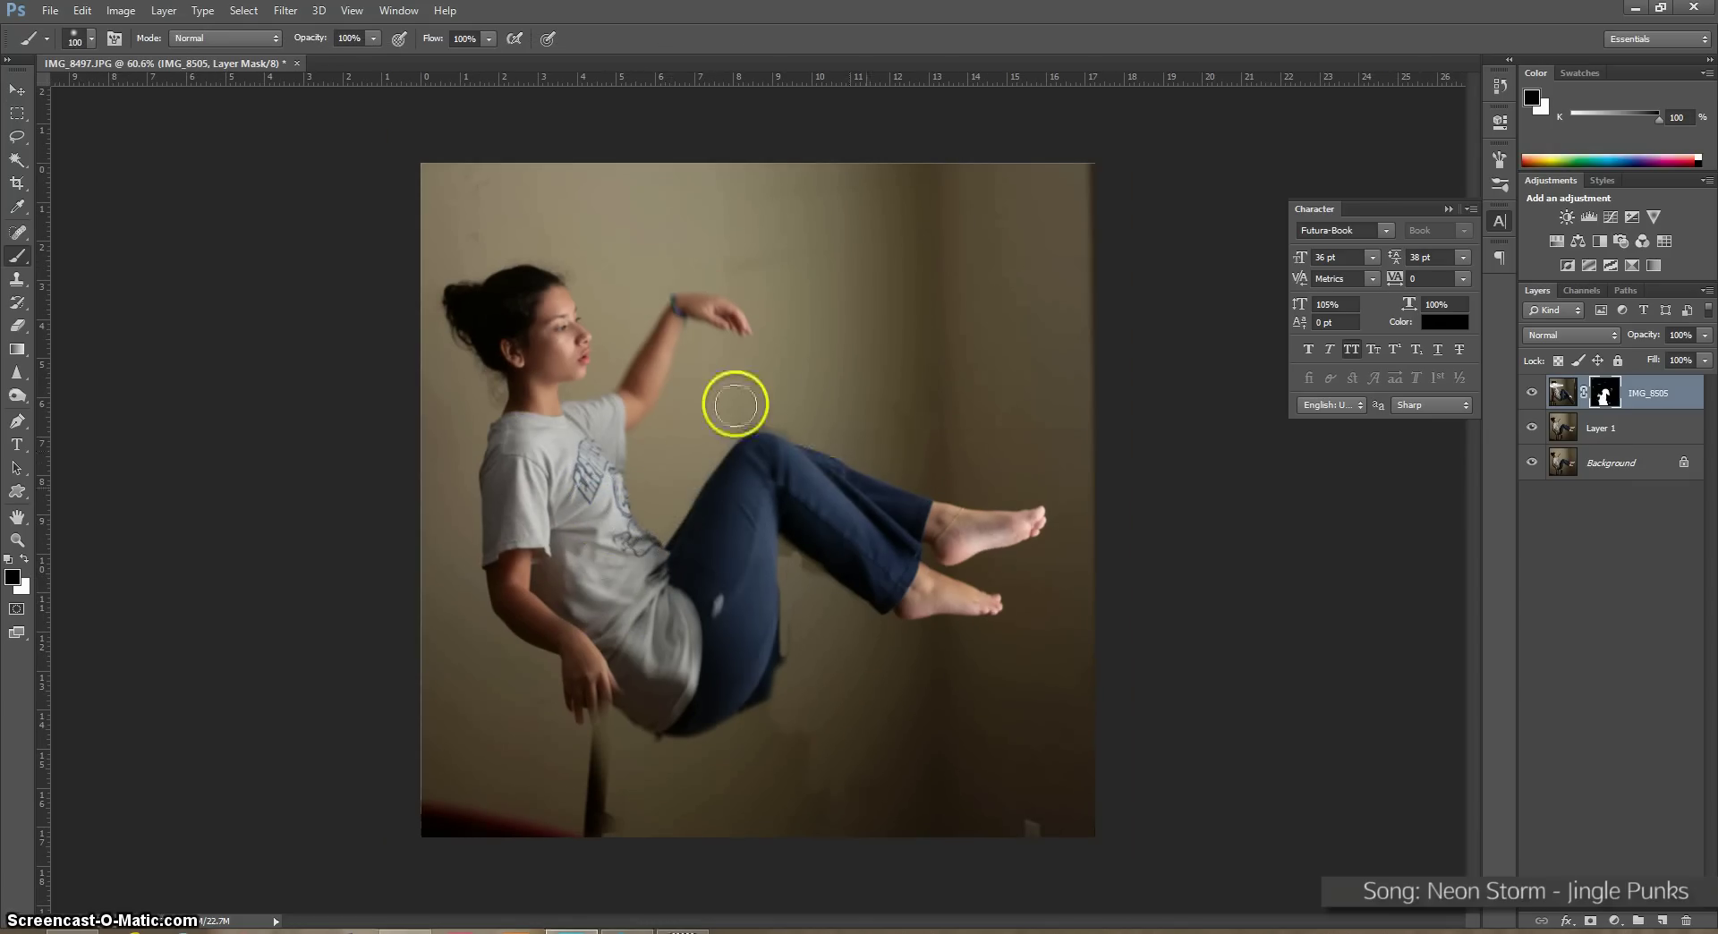
Trim the IMG_8505 mask along the underside of the thigh and calf with a 15 px black brush
{"action": "scroll", "coordinate": [841, 763], "scroll_direction": "up", "scroll_amount": 5}
{"action": "key", "text": "bracketleft"}
{"action": "key", "text": "bracketleft"}
{"action": "key", "text": "bracketleft"}
{"action": "key", "text": "bracketleft"}
{"action": "key", "text": "bracketleft"}
{"action": "key", "text": "bracketleft"}
{"action": "key", "text": "bracketleft"}
{"action": "key", "text": "bracketleft"}
{"action": "key", "text": "bracketleft"}
{"action": "key", "text": "bracketleft"}
{"action": "key", "text": "bracketleft"}
{"action": "key", "text": "bracketleft"}
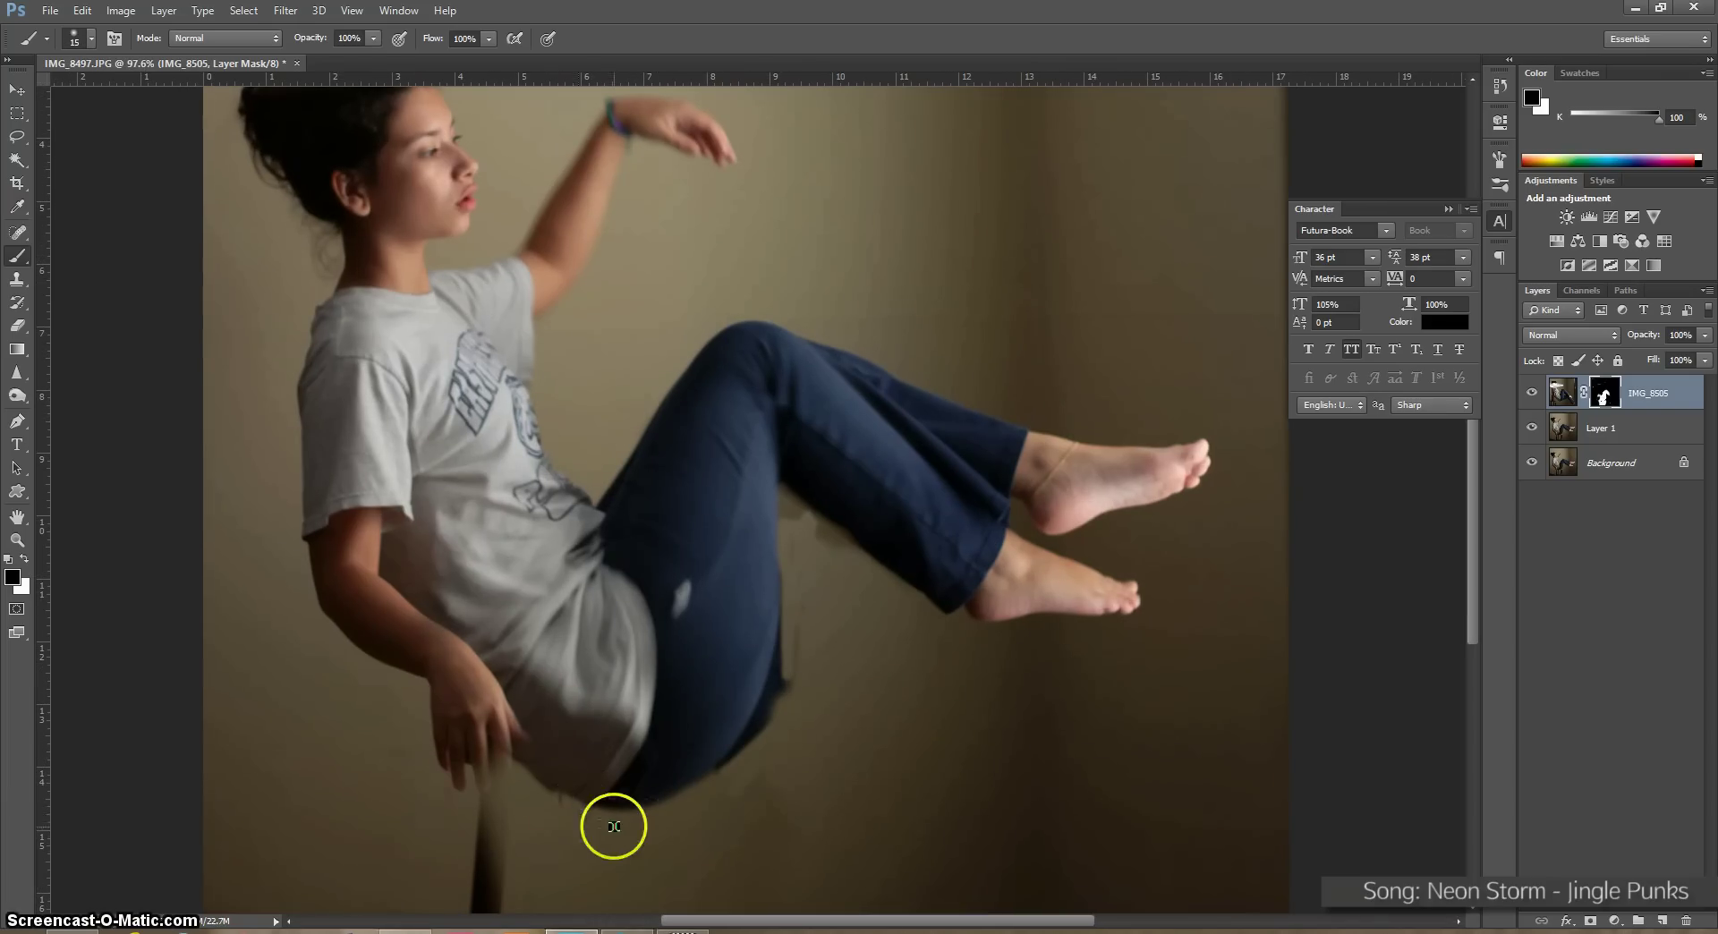
{"action": "key", "text": "x"}
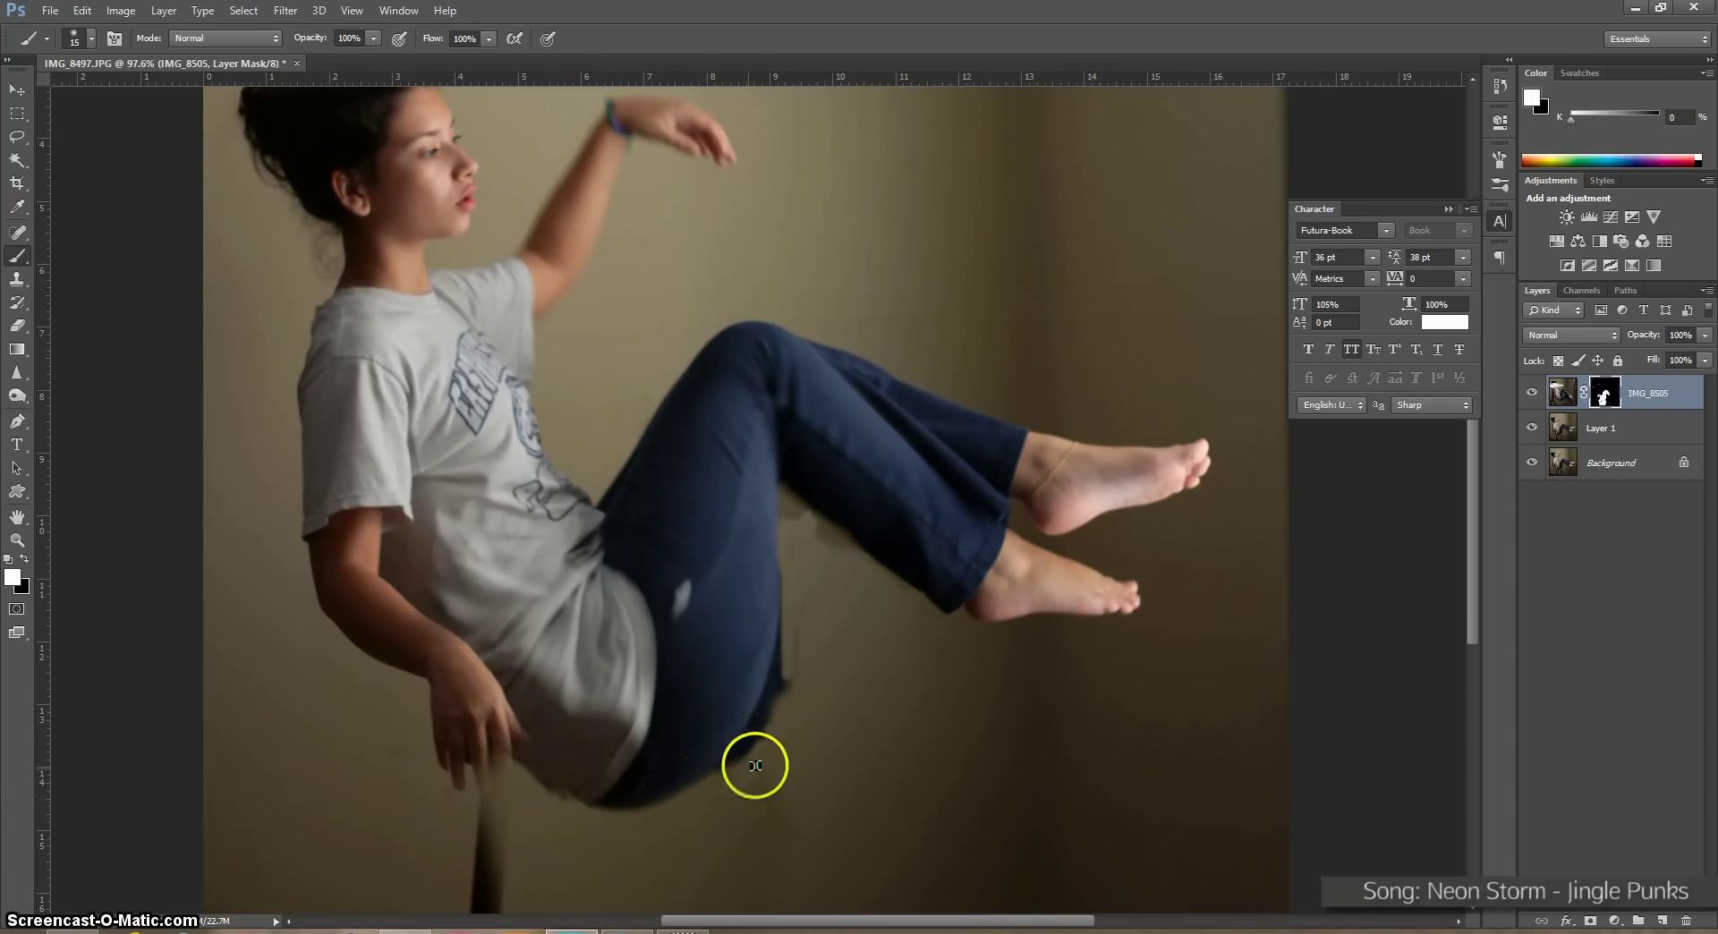
{"action": "key", "text": "x"}
{"action": "left_click_drag", "start_coordinate": [756, 765], "coordinate": [875, 568]}
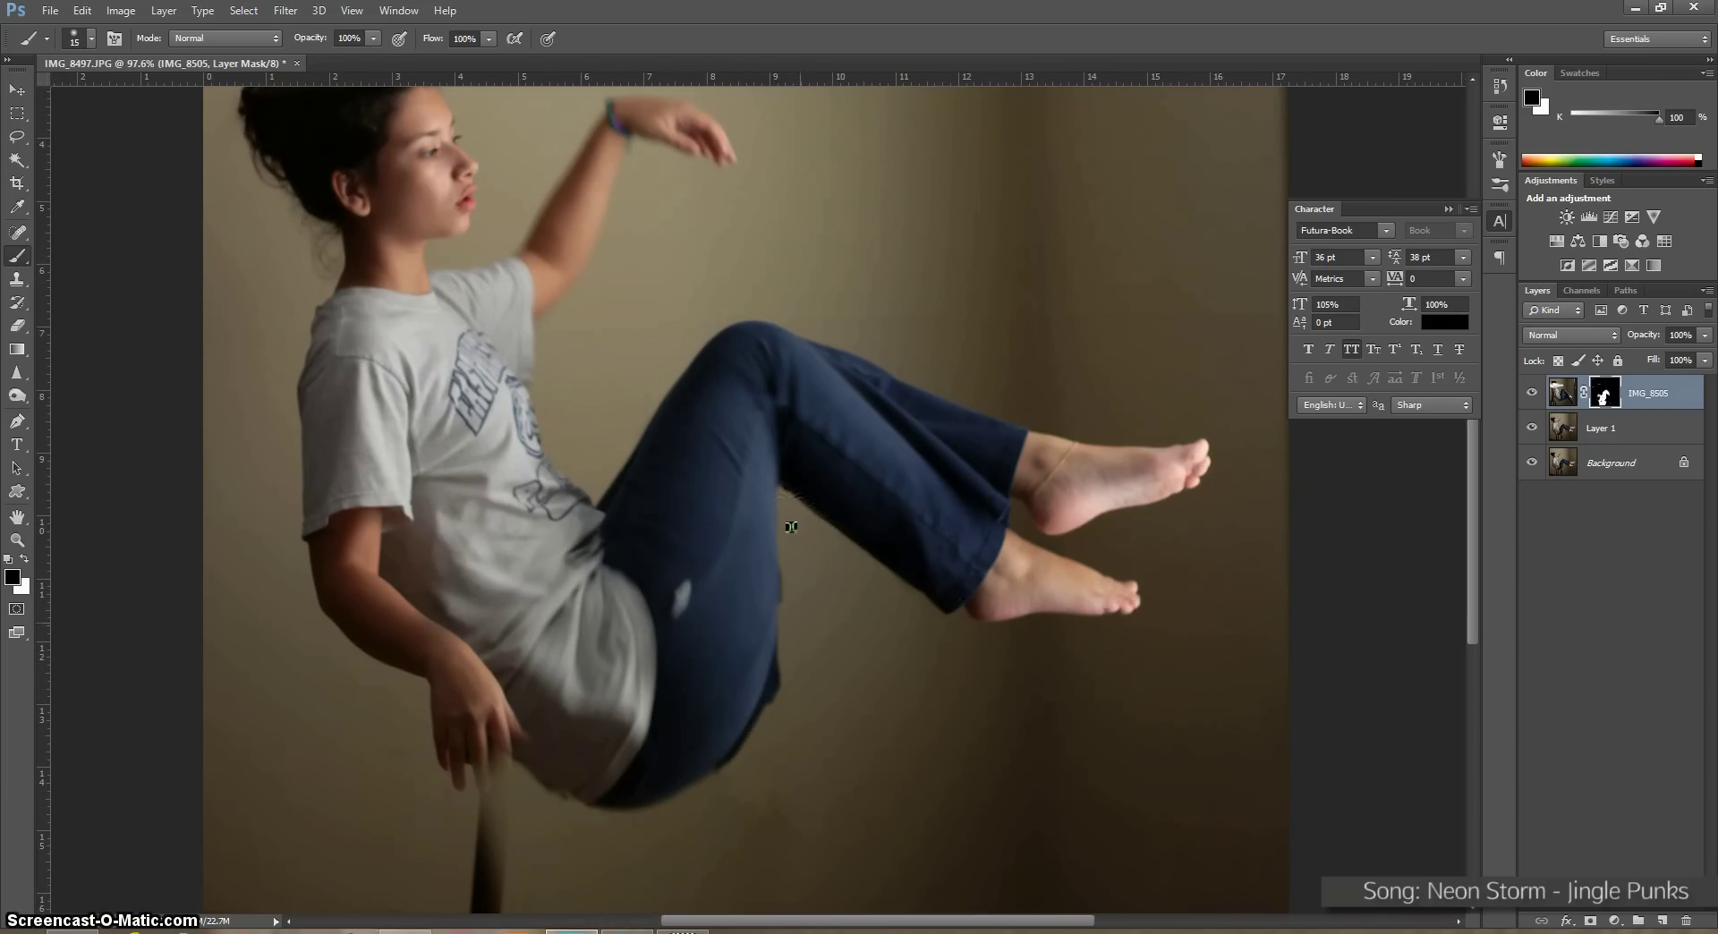
{"action": "mouse_move", "coordinate": [775, 676]}
{"action": "left_mouse_down"}
{"action": "mouse_move", "coordinate": [720, 773]}
{"action": "mouse_move", "coordinate": [767, 712]}
{"action": "mouse_move", "coordinate": [728, 764]}
{"action": "mouse_move", "coordinate": [789, 622]}
{"action": "mouse_move", "coordinate": [620, 763]}
{"action": "mouse_move", "coordinate": [838, 716]}
{"action": "mouse_move", "coordinate": [803, 562]}
{"action": "mouse_move", "coordinate": [729, 783]}
{"action": "left_mouse_up"}
Try repainting the IMG_8505 mask around the knees and legs with a 200 px brush in white and black
{"action": "key", "text": "x"}
{"action": "key", "text": "bracketright"}
{"action": "key", "text": "bracketright"}
{"action": "key", "text": "bracketright"}
{"action": "key", "text": "bracketright"}
{"action": "key", "text": "bracketright"}
{"action": "key", "text": "bracketright"}
{"action": "key", "text": "bracketright"}
{"action": "key", "text": "bracketright"}
{"action": "key", "text": "bracketright"}
{"action": "key", "text": "bracketright"}
{"action": "key", "text": "bracketright"}
{"action": "key", "text": "bracketright"}
{"action": "key", "text": "bracketright"}
{"action": "key", "text": "bracketright"}
{"action": "key", "text": "bracketright"}
{"action": "key", "text": "bracketright"}
{"action": "left_click_drag", "start_coordinate": [705, 465], "coordinate": [1055, 501]}
{"action": "key", "text": "ctrl+z"}
{"action": "key", "text": "x"}
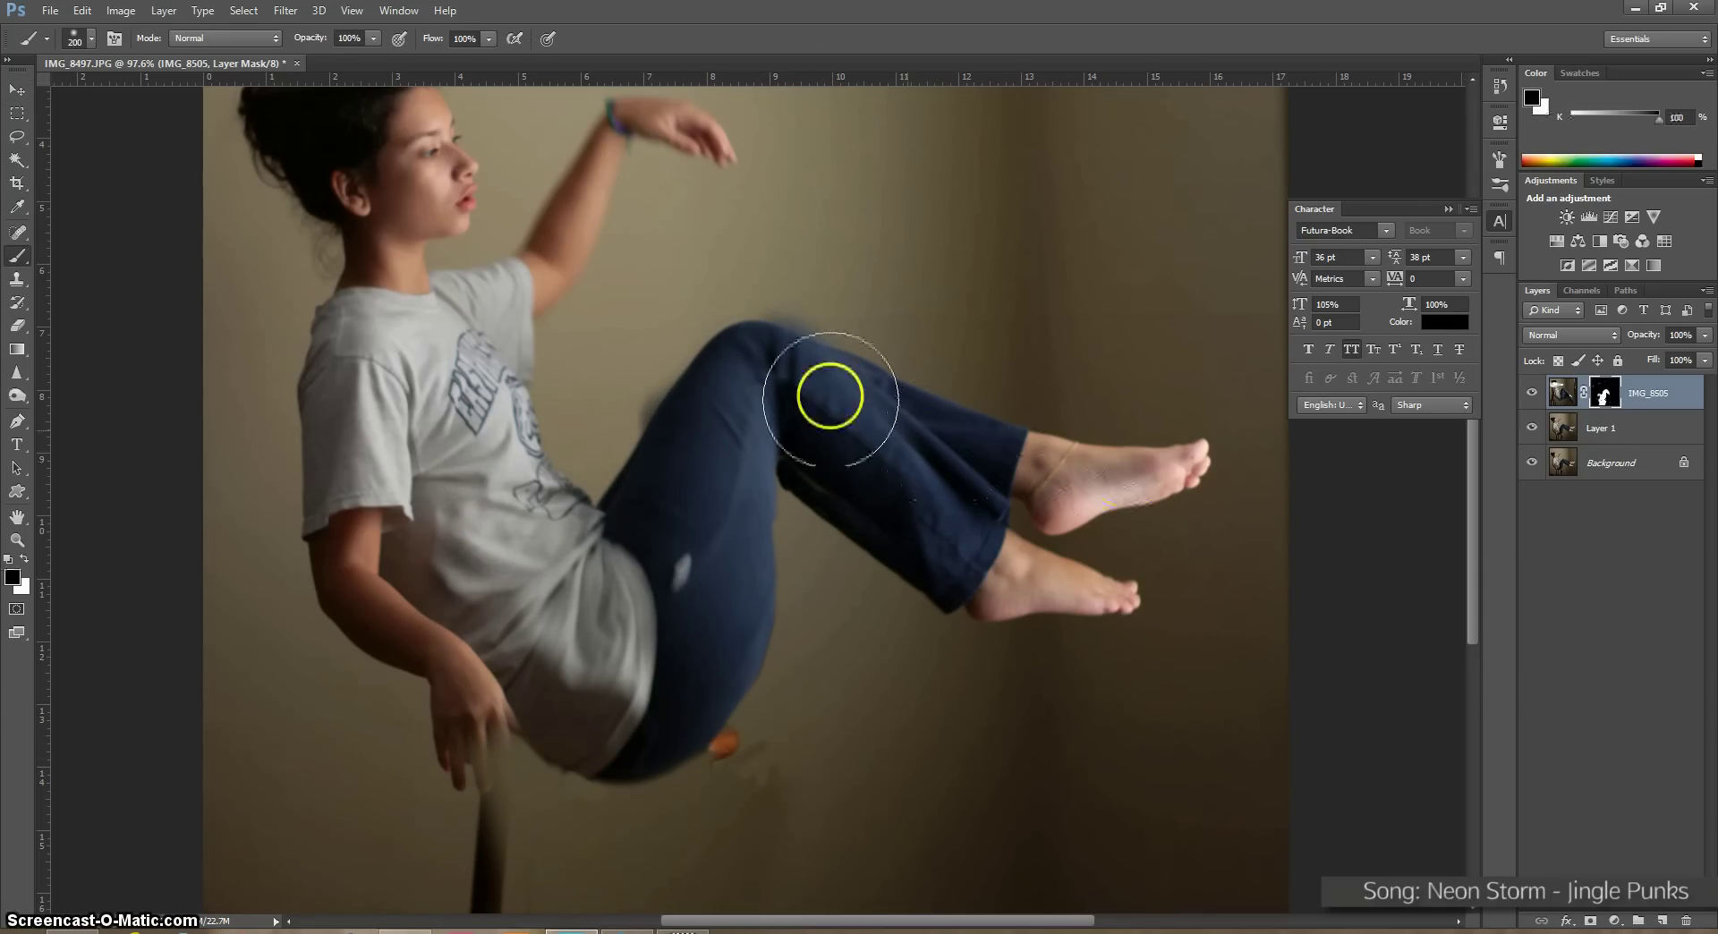
{"action": "mouse_move", "coordinate": [831, 395]}
{"action": "left_mouse_down"}
{"action": "mouse_move", "coordinate": [834, 448]}
{"action": "mouse_move", "coordinate": [665, 395]}
{"action": "mouse_move", "coordinate": [778, 646]}
{"action": "mouse_move", "coordinate": [698, 635]}
{"action": "mouse_move", "coordinate": [702, 620]}
{"action": "mouse_move", "coordinate": [788, 712]}
{"action": "mouse_move", "coordinate": [579, 718]}
{"action": "mouse_move", "coordinate": [723, 778]}
{"action": "mouse_move", "coordinate": [646, 767]}
{"action": "mouse_move", "coordinate": [844, 794]}
{"action": "left_mouse_up"}
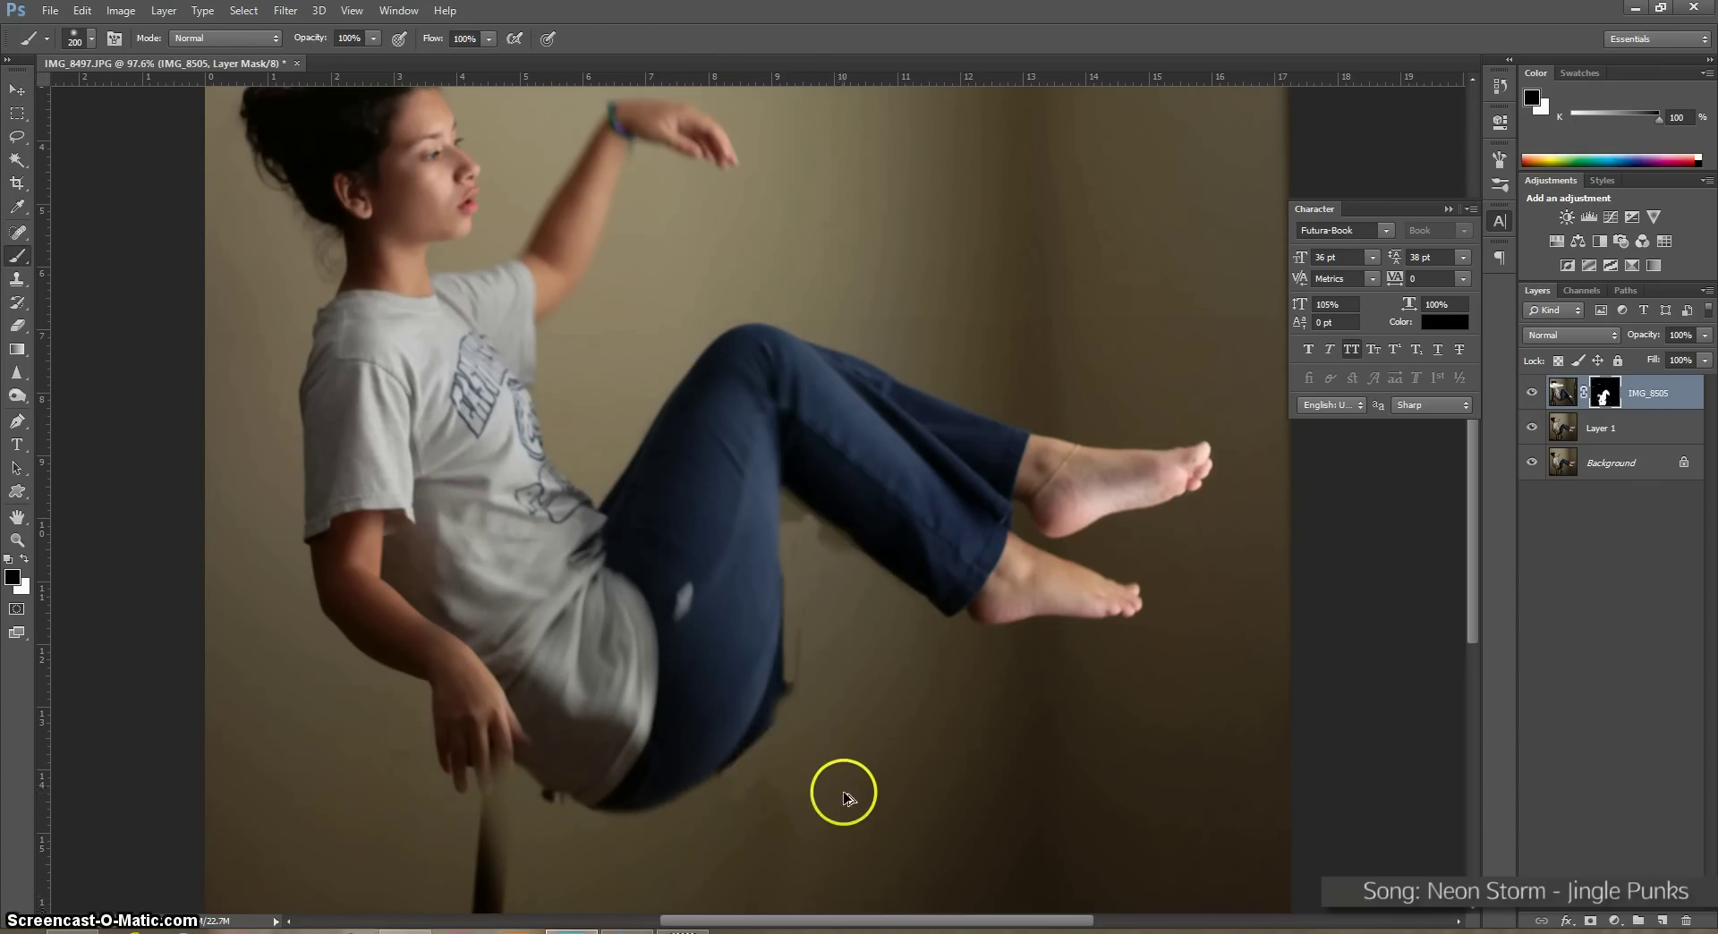
Paint white on the IMG_8505 mask along the bottom edge of the jeans, undoing the first stroke and repainting it
{"action": "key", "text": "x"}
{"action": "mouse_move", "coordinate": [694, 794]}
{"action": "left_mouse_down"}
{"action": "mouse_move", "coordinate": [881, 667]}
{"action": "mouse_move", "coordinate": [1092, 599]}
{"action": "left_mouse_up"}
{"action": "key", "text": "ctrl+z"}
{"action": "left_click_drag", "start_coordinate": [559, 828], "coordinate": [756, 736]}
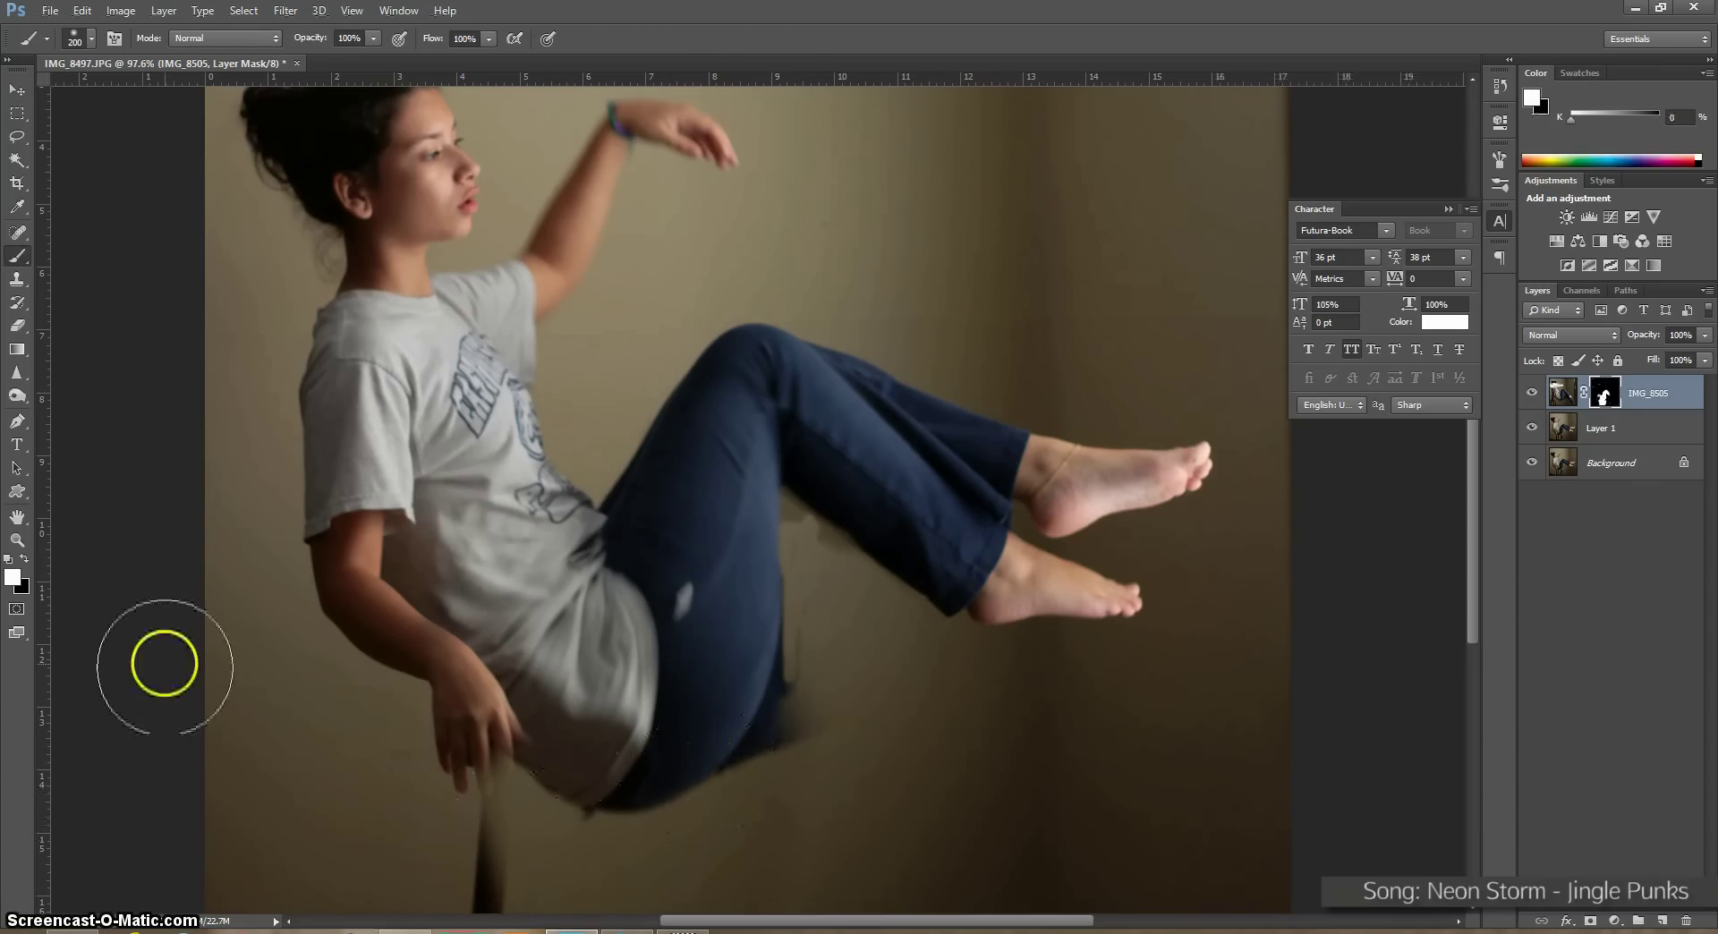
Select the seat and lower thigh of the jeans with the Quick Selection tool and refine the selection edge radius
{"action": "left_click", "coordinate": [17, 160]}
{"action": "left_click", "coordinate": [76, 161]}
{"action": "left_click_drag", "start_coordinate": [652, 748], "coordinate": [726, 653]}
{"action": "left_click", "coordinate": [417, 37]}
{"action": "left_click_drag", "start_coordinate": [1030, 455], "coordinate": [1055, 456]}
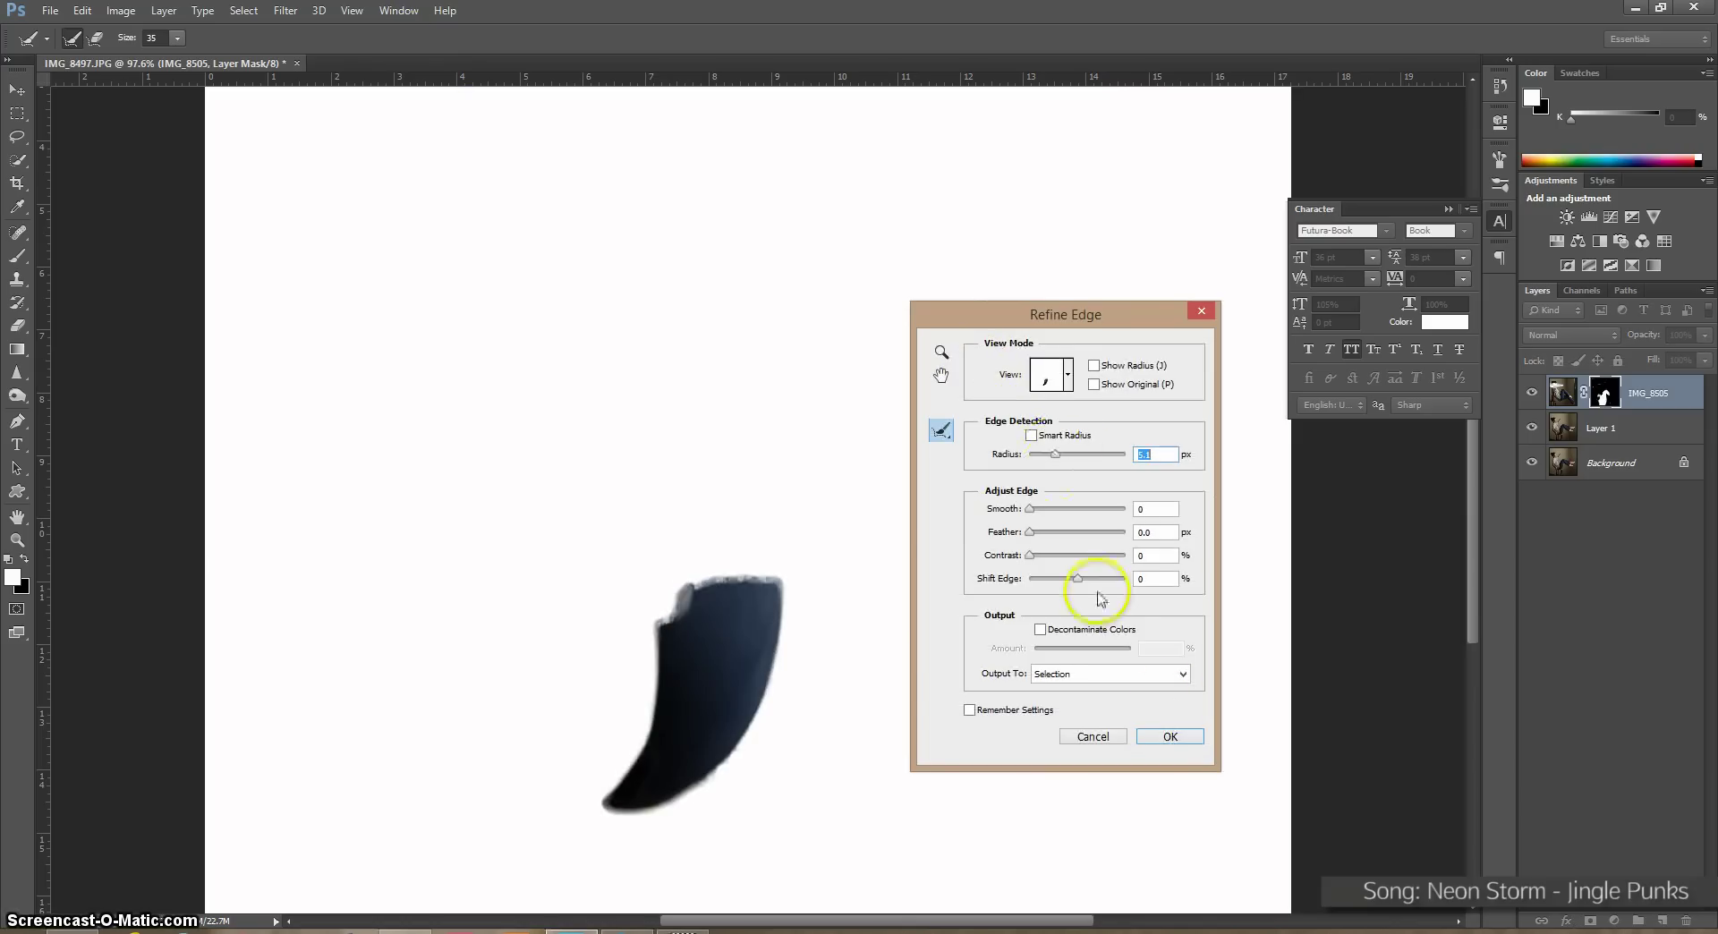
{"action": "left_click", "coordinate": [1170, 736]}
Invert the selection, paint black on the IMG_8505 mask around the seat of the jeans, and deselect
{"action": "key", "text": "b"}
{"action": "key", "text": "x"}
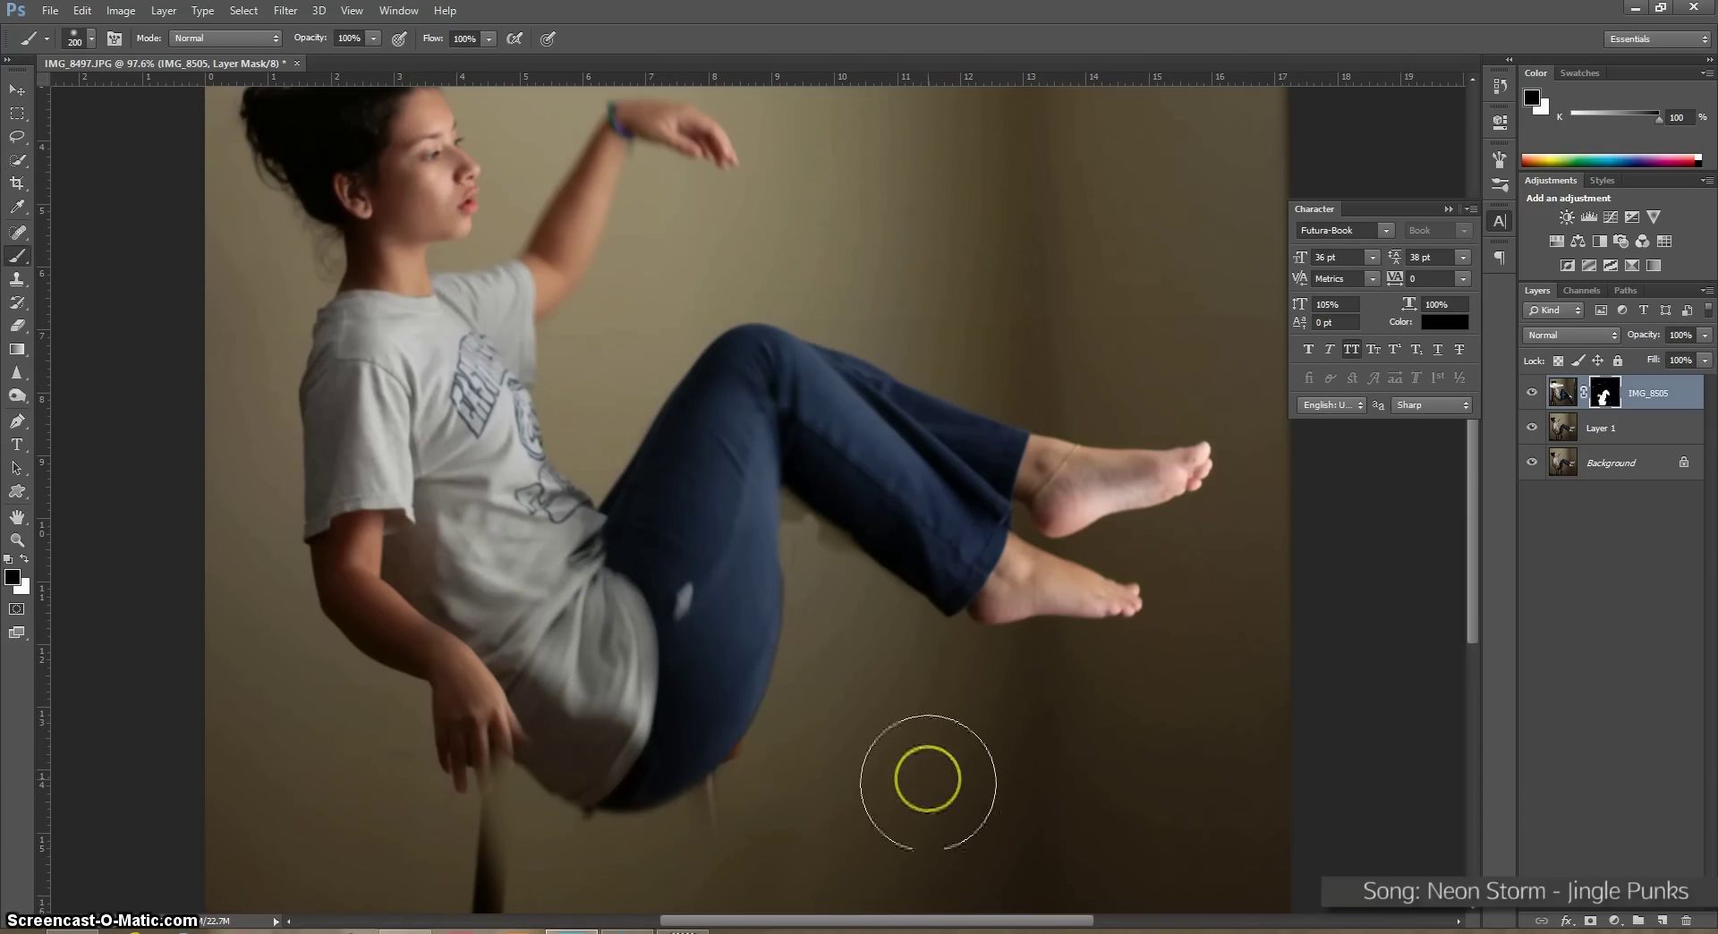
{"action": "key", "text": "ctrl+shift+i"}
{"action": "left_click_drag", "start_coordinate": [775, 626], "coordinate": [721, 519]}
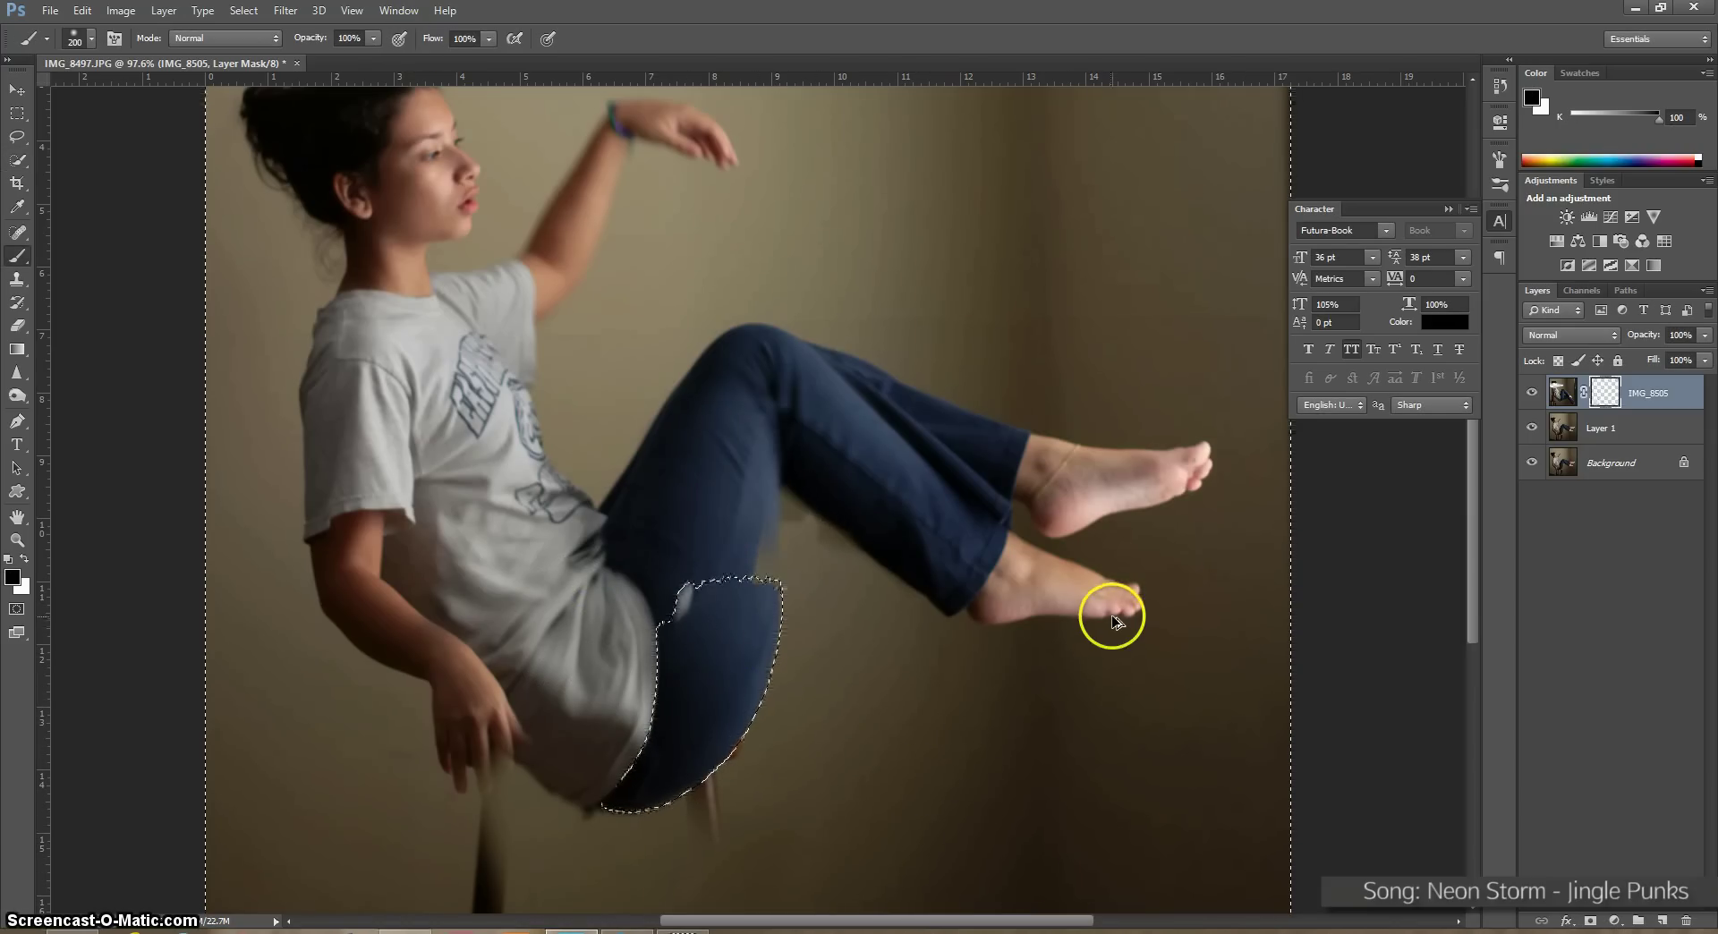
{"action": "key", "text": "ctrl+d"}
Scale the IMG_8505 layer down slightly with Free Transform and nudge it right and down to align its jeans with the body below
{"action": "scroll", "coordinate": [1114, 619], "scroll_direction": "down", "scroll_amount": 7}
{"action": "key", "text": "v"}
{"action": "left_click_drag", "start_coordinate": [802, 612], "coordinate": [807, 616]}
{"action": "key", "text": "ctrl+t"}
{"action": "left_click_drag", "start_coordinate": [1070, 115], "coordinate": [1058, 134]}
{"action": "left_click_drag", "start_coordinate": [808, 466], "coordinate": [812, 475]}
{"action": "scroll", "coordinate": [814, 480], "scroll_direction": "down", "scroll_amount": 4}
{"action": "left_click_drag", "start_coordinate": [967, 882], "coordinate": [955, 859]}
{"action": "key", "text": "Right"}
{"action": "key", "text": "Right"}
{"action": "key", "text": "Right"}
{"action": "key", "text": "Right"}
{"action": "key", "text": "Down"}
{"action": "key", "text": "Down"}
{"action": "key", "text": "Down"}
{"action": "key", "text": "Down"}
{"action": "key", "text": "Down"}
{"action": "key", "text": "Down"}
{"action": "key", "text": "Return"}
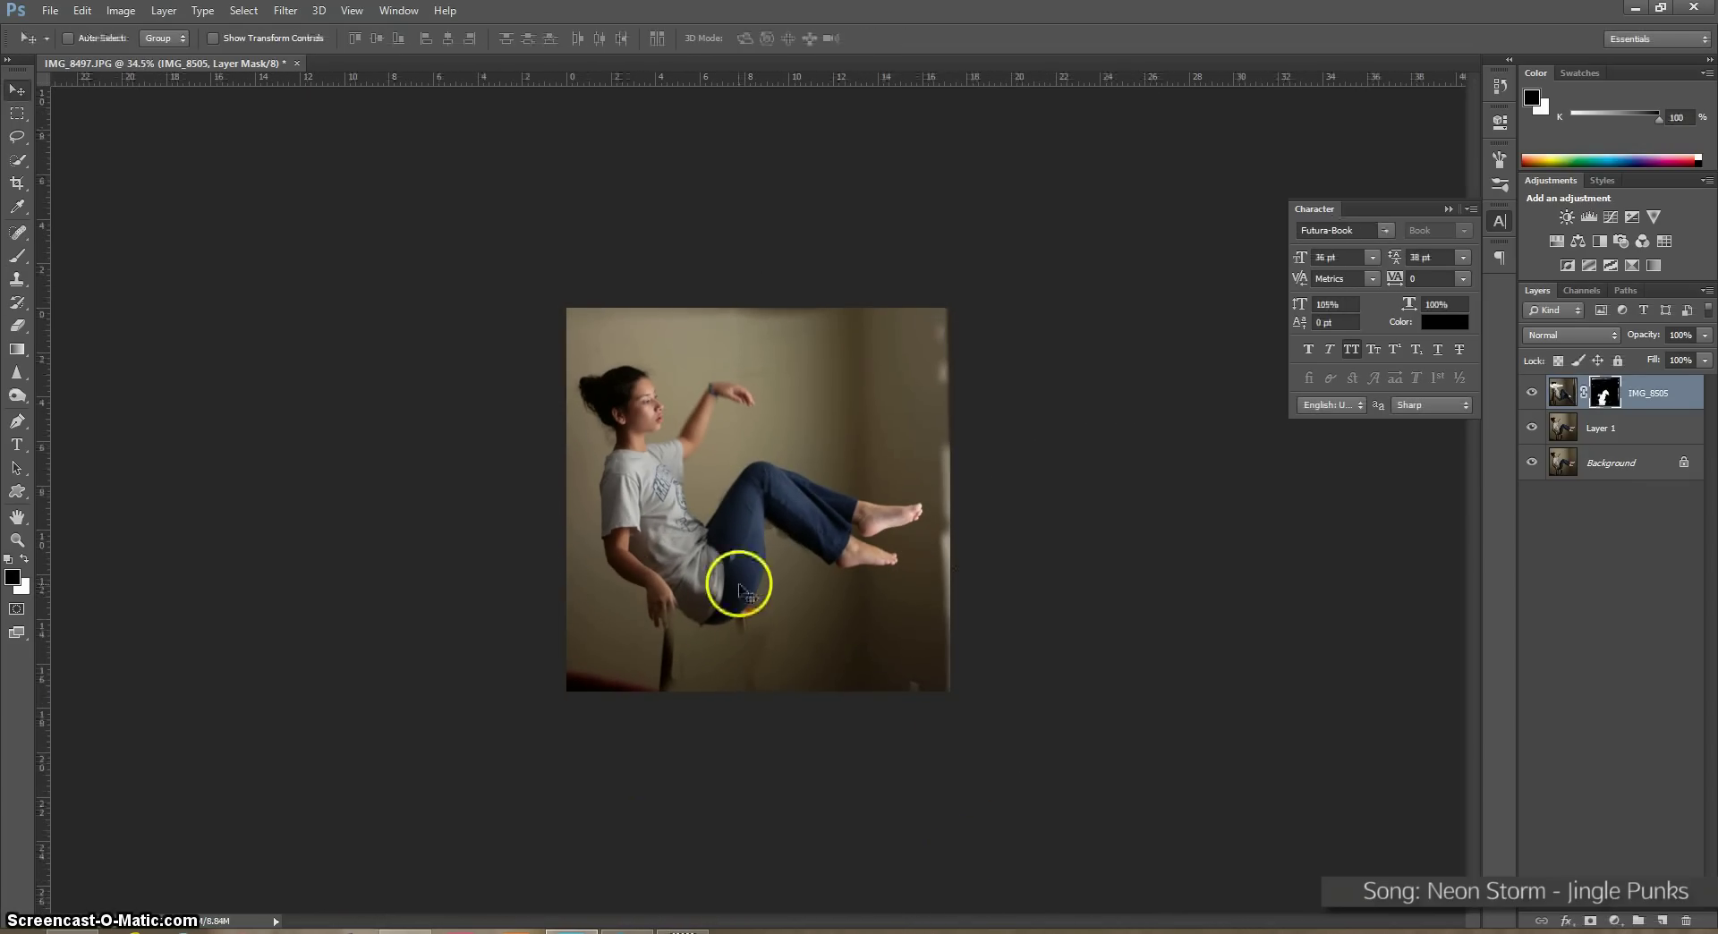
Rework the IMG_8505 mask over the stool leg below the hand, using an 8 px white brush for the lower part
{"action": "key", "text": "e"}
{"action": "scroll", "coordinate": [683, 814], "scroll_direction": "up", "scroll_amount": 1}
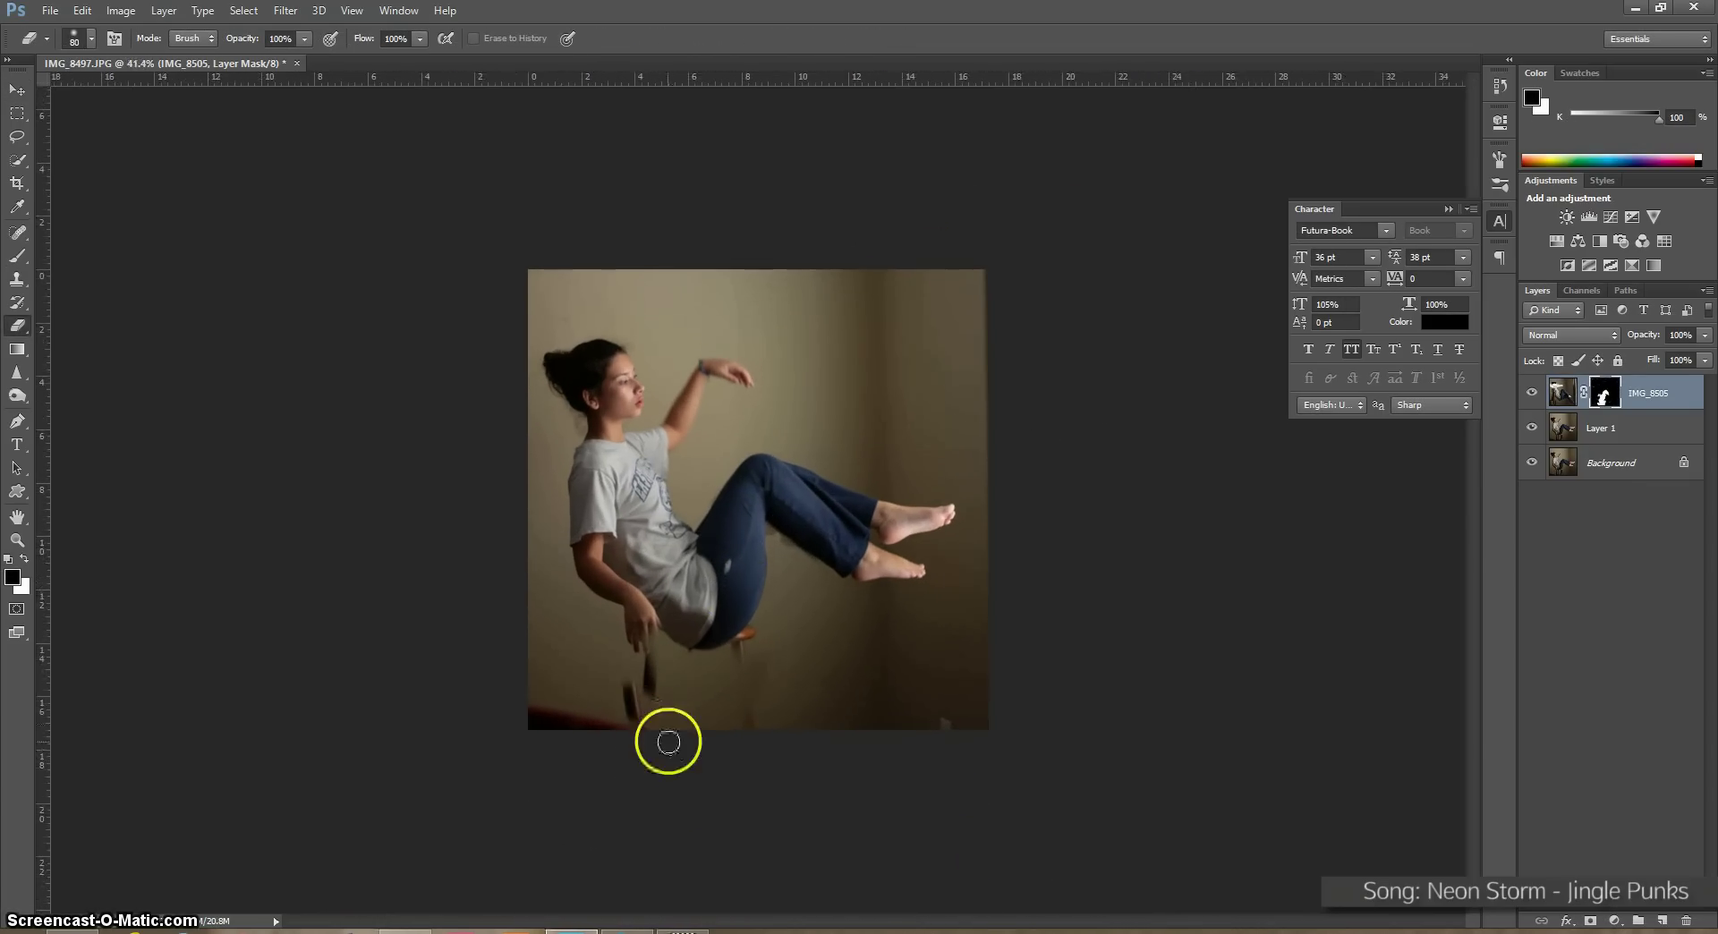
{"action": "scroll", "coordinate": [669, 742], "scroll_direction": "up", "scroll_amount": 5}
{"action": "key", "text": "b"}
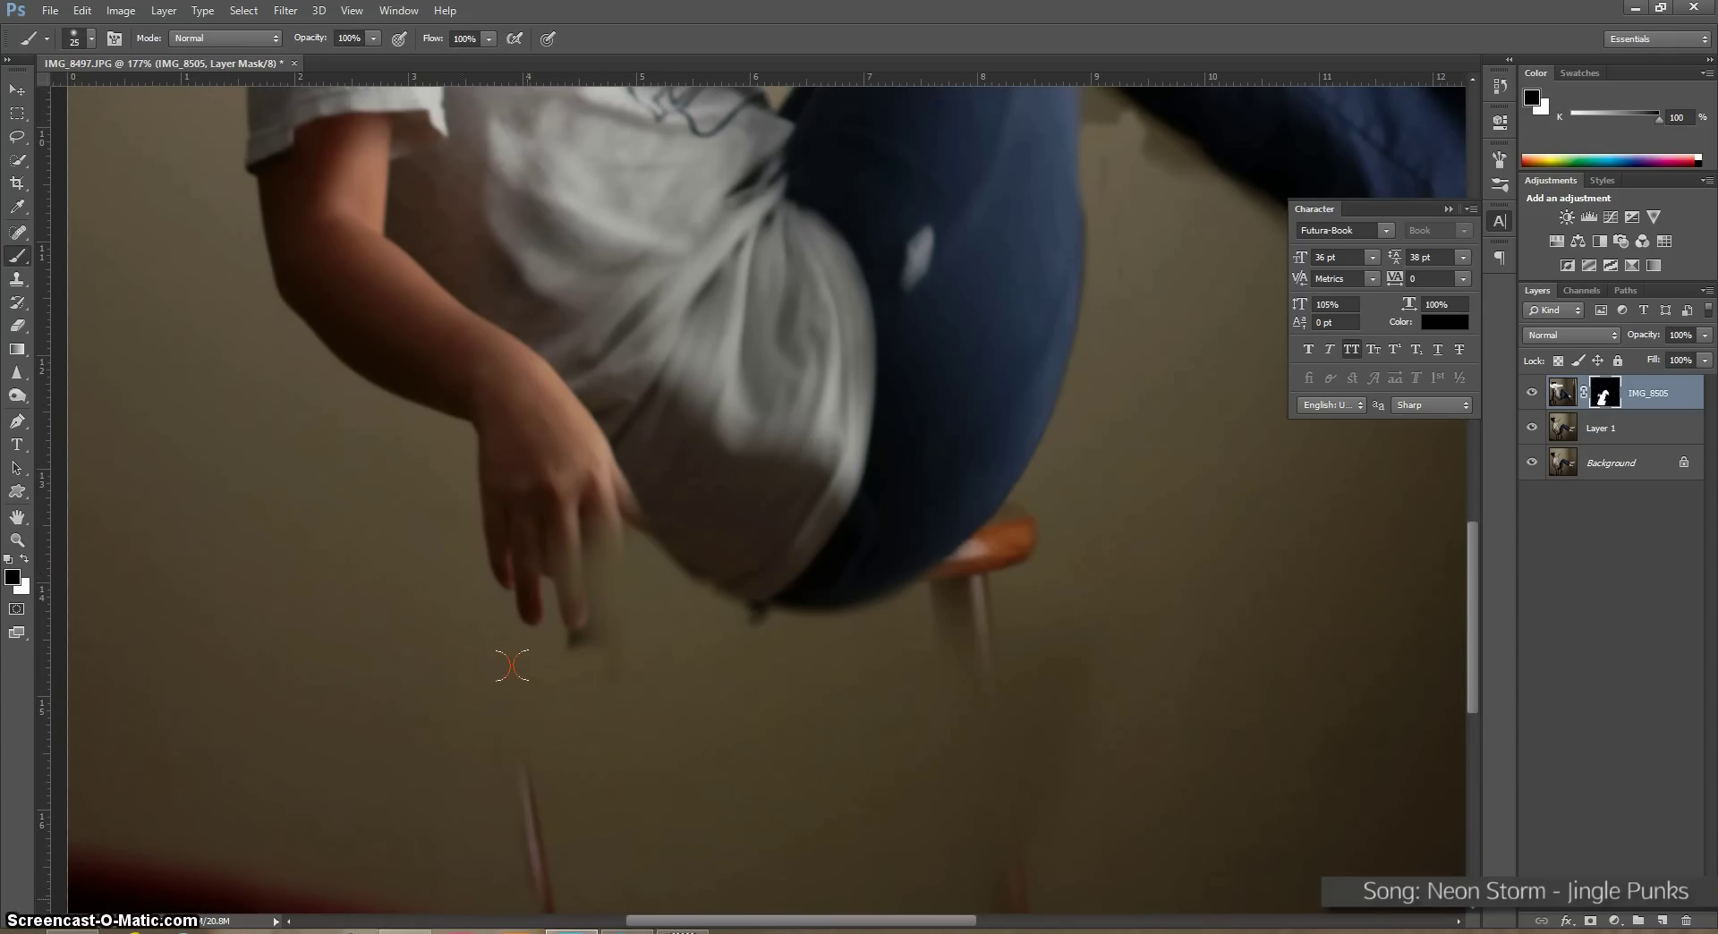
{"action": "key", "text": "bracketleft"}
{"action": "key", "text": "bracketleft"}
{"action": "key", "text": "bracketleft"}
{"action": "key", "text": "bracketleft"}
{"action": "key", "text": "bracketleft"}
{"action": "key", "text": "x"}
{"action": "left_click_drag", "start_coordinate": [550, 850], "coordinate": [558, 902]}
{"action": "left_click_drag", "start_coordinate": [887, 919], "coordinate": [888, 919]}
{"action": "scroll", "coordinate": [565, 657], "scroll_direction": "down", "scroll_amount": 3}
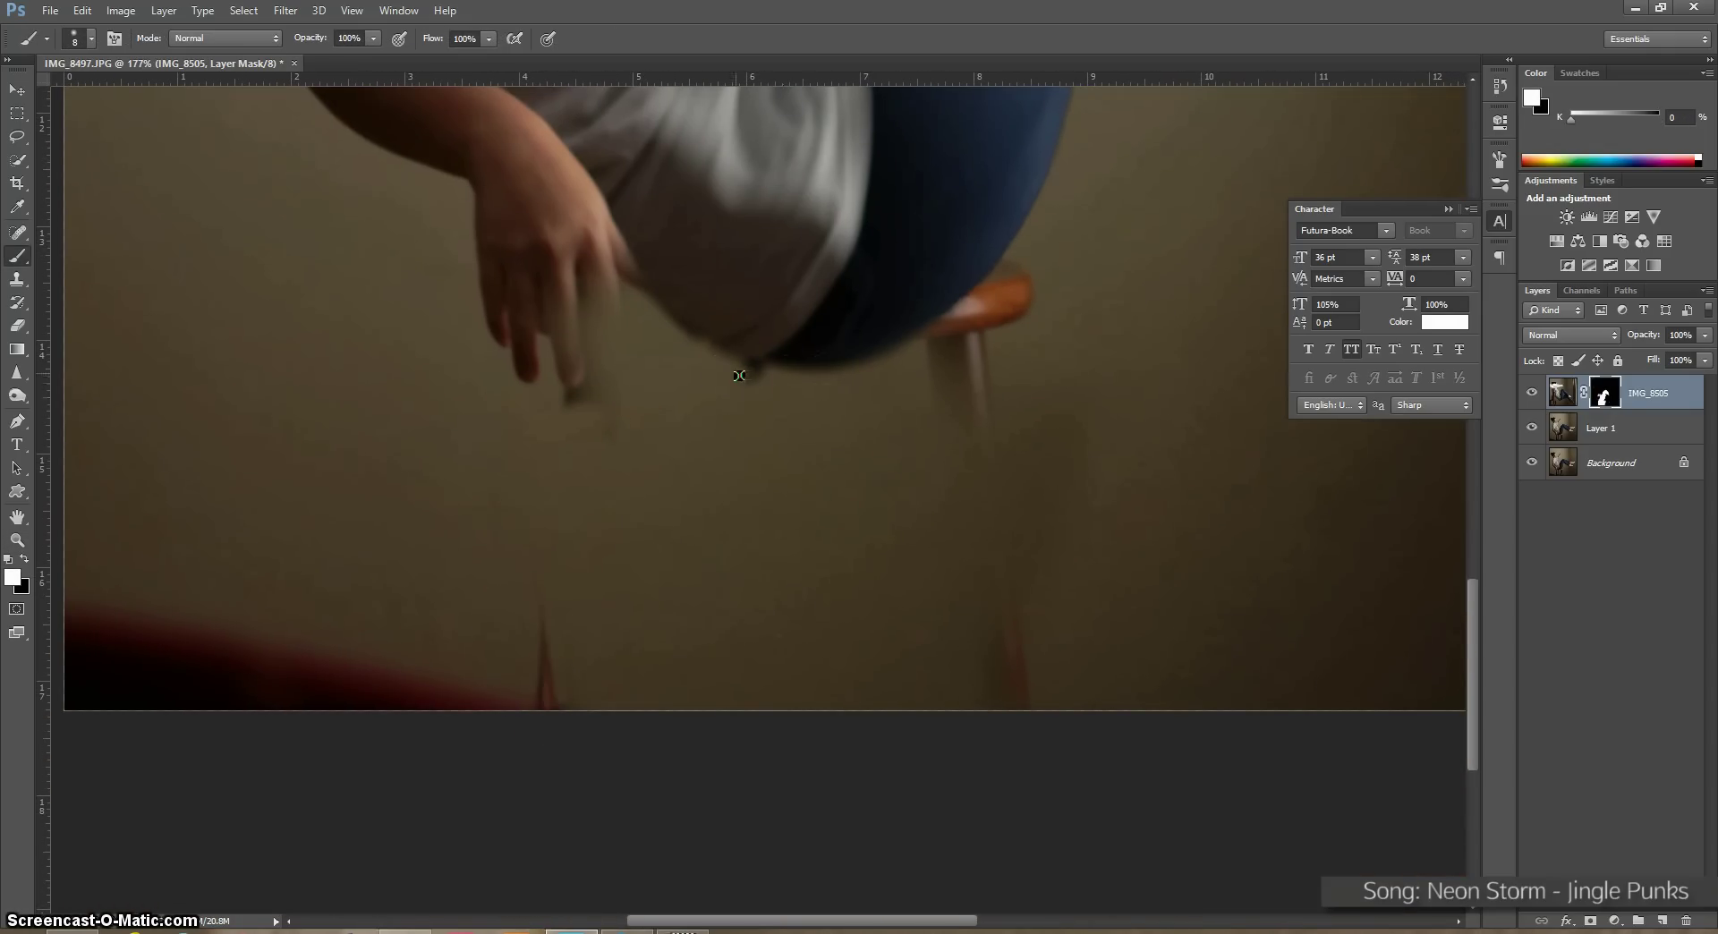
Paint on the IMG_8505 mask around the fingertips with a 45 px brush to reveal the whole hand from Layer 1
{"action": "key", "text": "x"}
{"action": "key", "text": "x"}
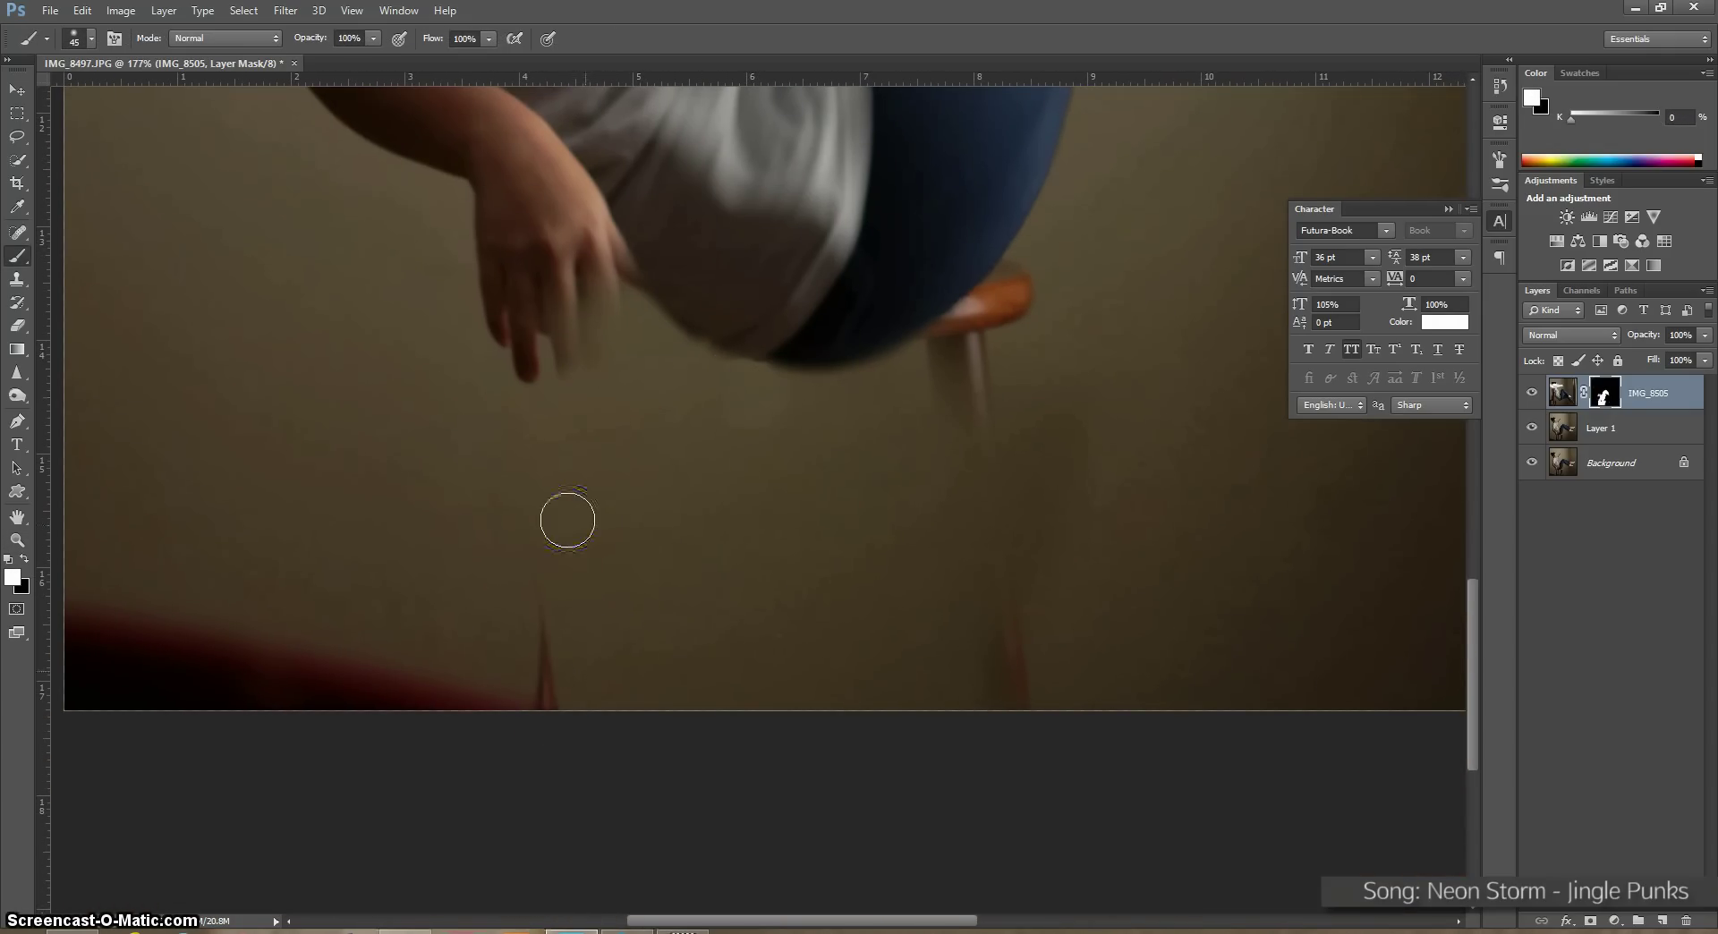
{"action": "mouse_move", "coordinate": [563, 421]}
{"action": "left_mouse_down"}
{"action": "mouse_move", "coordinate": [561, 345]}
{"action": "mouse_move", "coordinate": [649, 295]}
{"action": "left_mouse_up"}
Select the hand on Layer 1 with the Quick Selection tool, refining the gaps between the fingers with a 5 px brush
{"action": "scroll", "coordinate": [625, 449], "scroll_direction": "up", "scroll_amount": 1}
{"action": "key", "text": "w"}
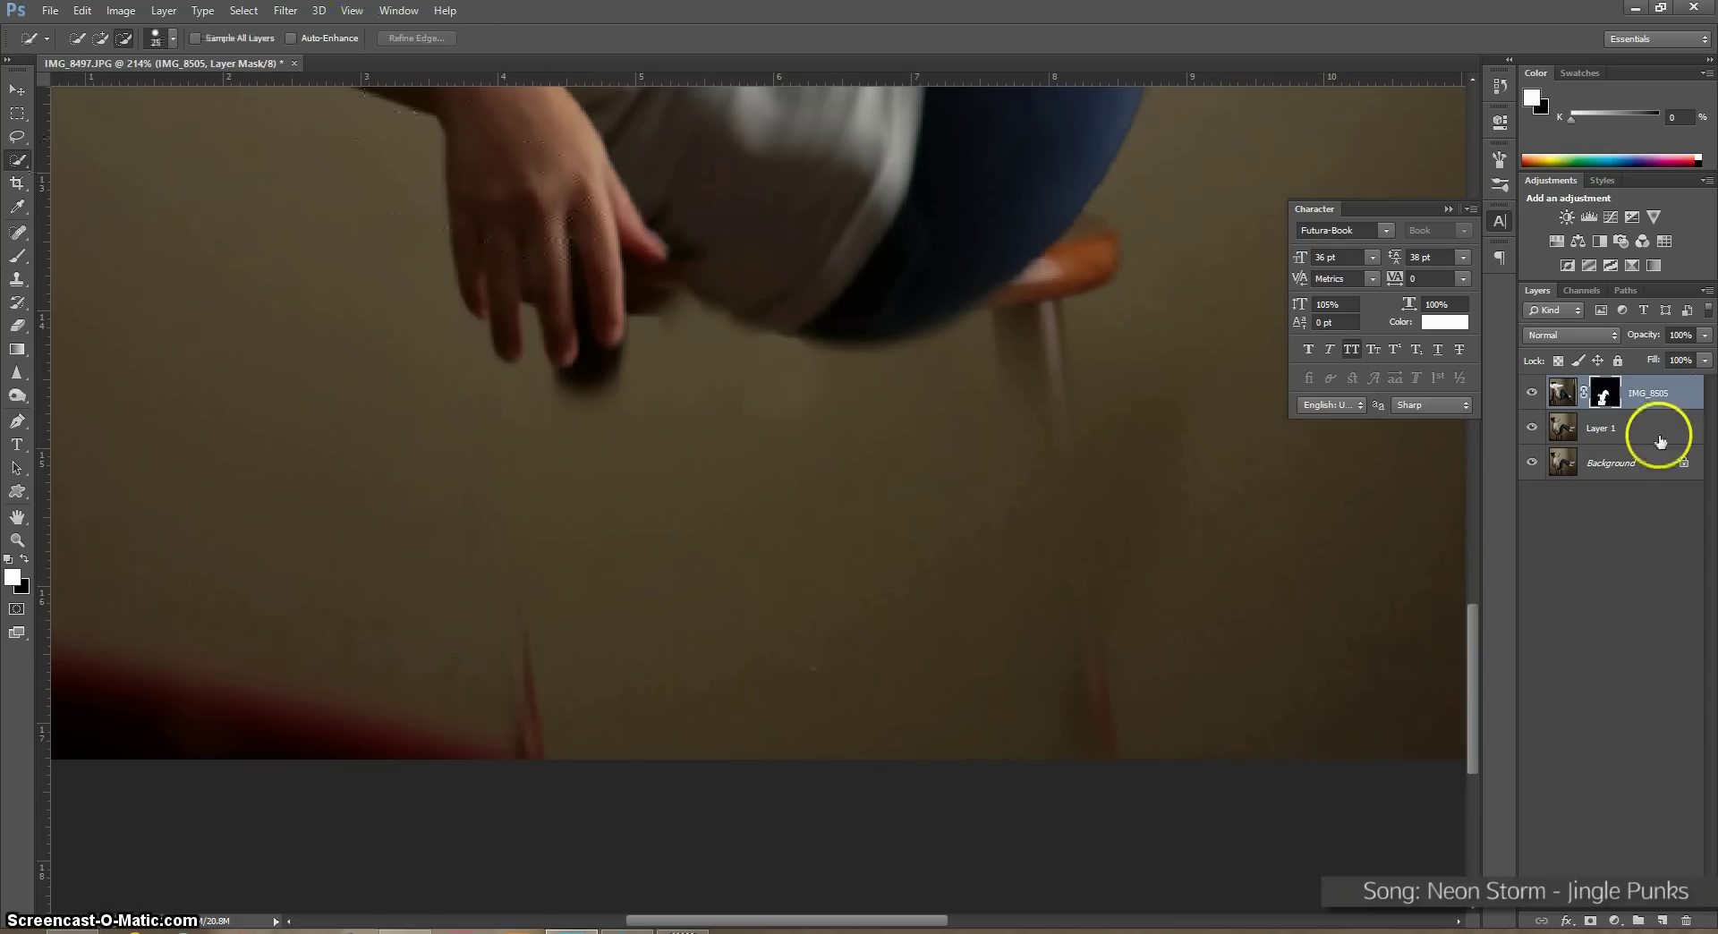
{"action": "left_click", "coordinate": [1647, 427]}
{"action": "mouse_move", "coordinate": [585, 100]}
{"action": "left_mouse_down"}
{"action": "mouse_move", "coordinate": [612, 338]}
{"action": "mouse_move", "coordinate": [571, 239]}
{"action": "left_mouse_up"}
{"action": "left_click", "coordinate": [124, 38]}
{"action": "key", "text": "["}
{"action": "key", "text": "["}
{"action": "key", "text": "["}
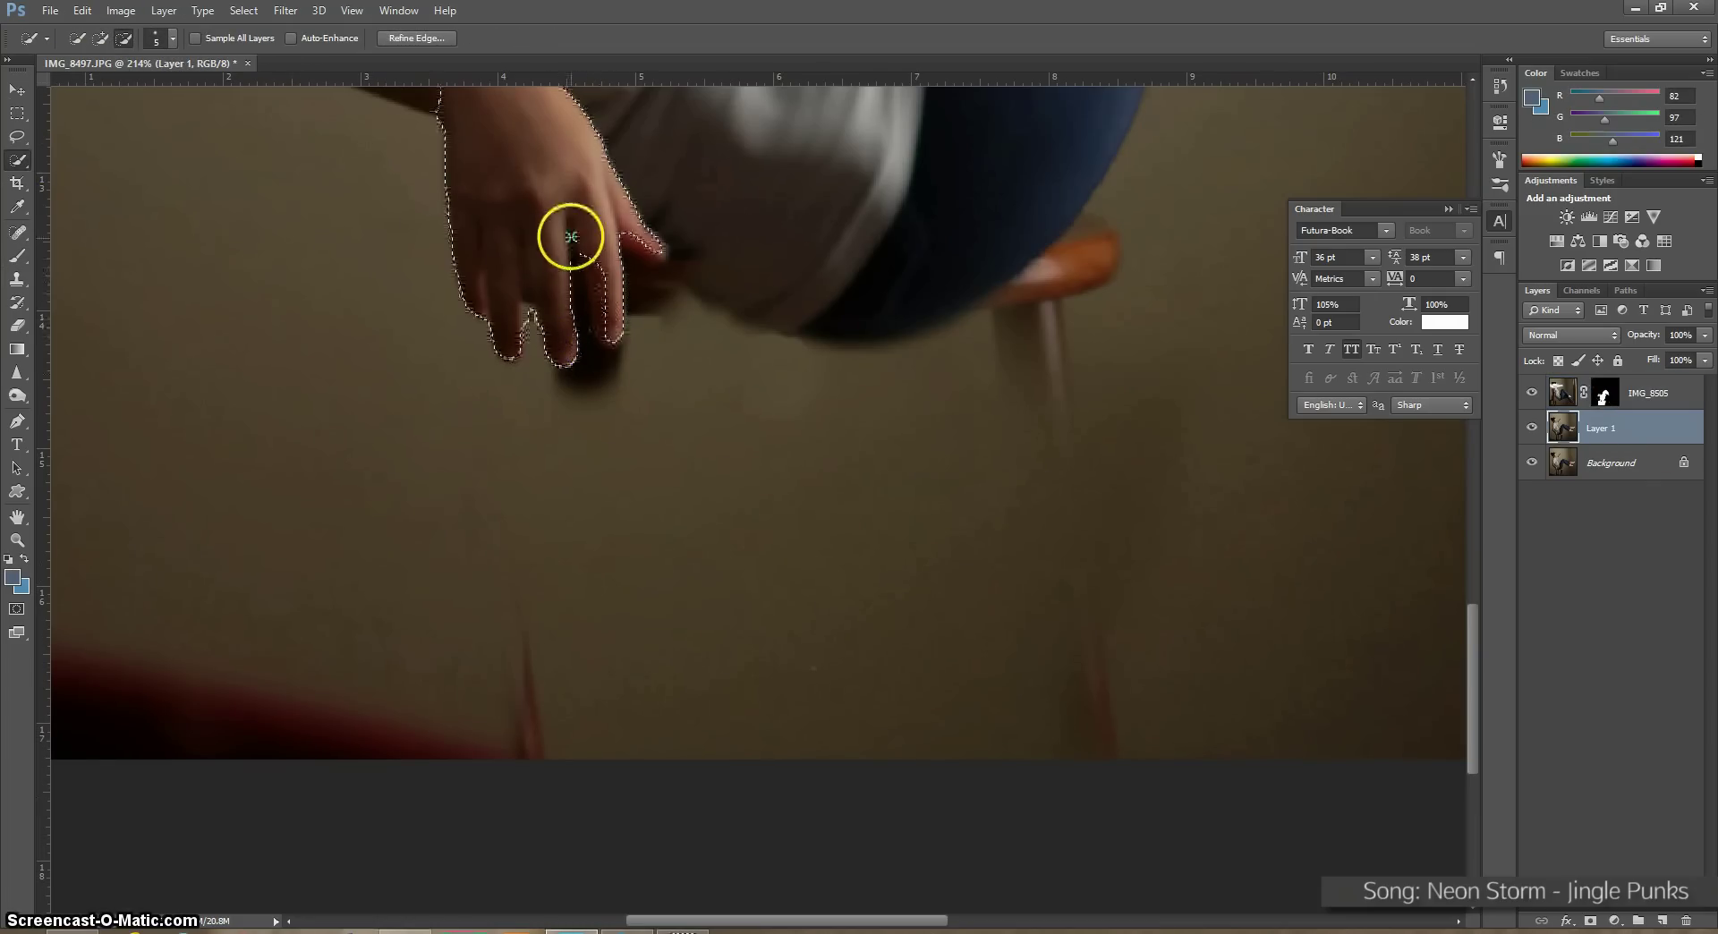
{"action": "left_click", "coordinate": [101, 39]}
{"action": "mouse_move", "coordinate": [614, 335]}
{"action": "left_mouse_down"}
{"action": "mouse_move", "coordinate": [604, 284]}
{"action": "mouse_move", "coordinate": [618, 358]}
{"action": "mouse_move", "coordinate": [602, 334]}
{"action": "mouse_move", "coordinate": [655, 239]}
{"action": "mouse_move", "coordinate": [659, 253]}
{"action": "left_mouse_up"}
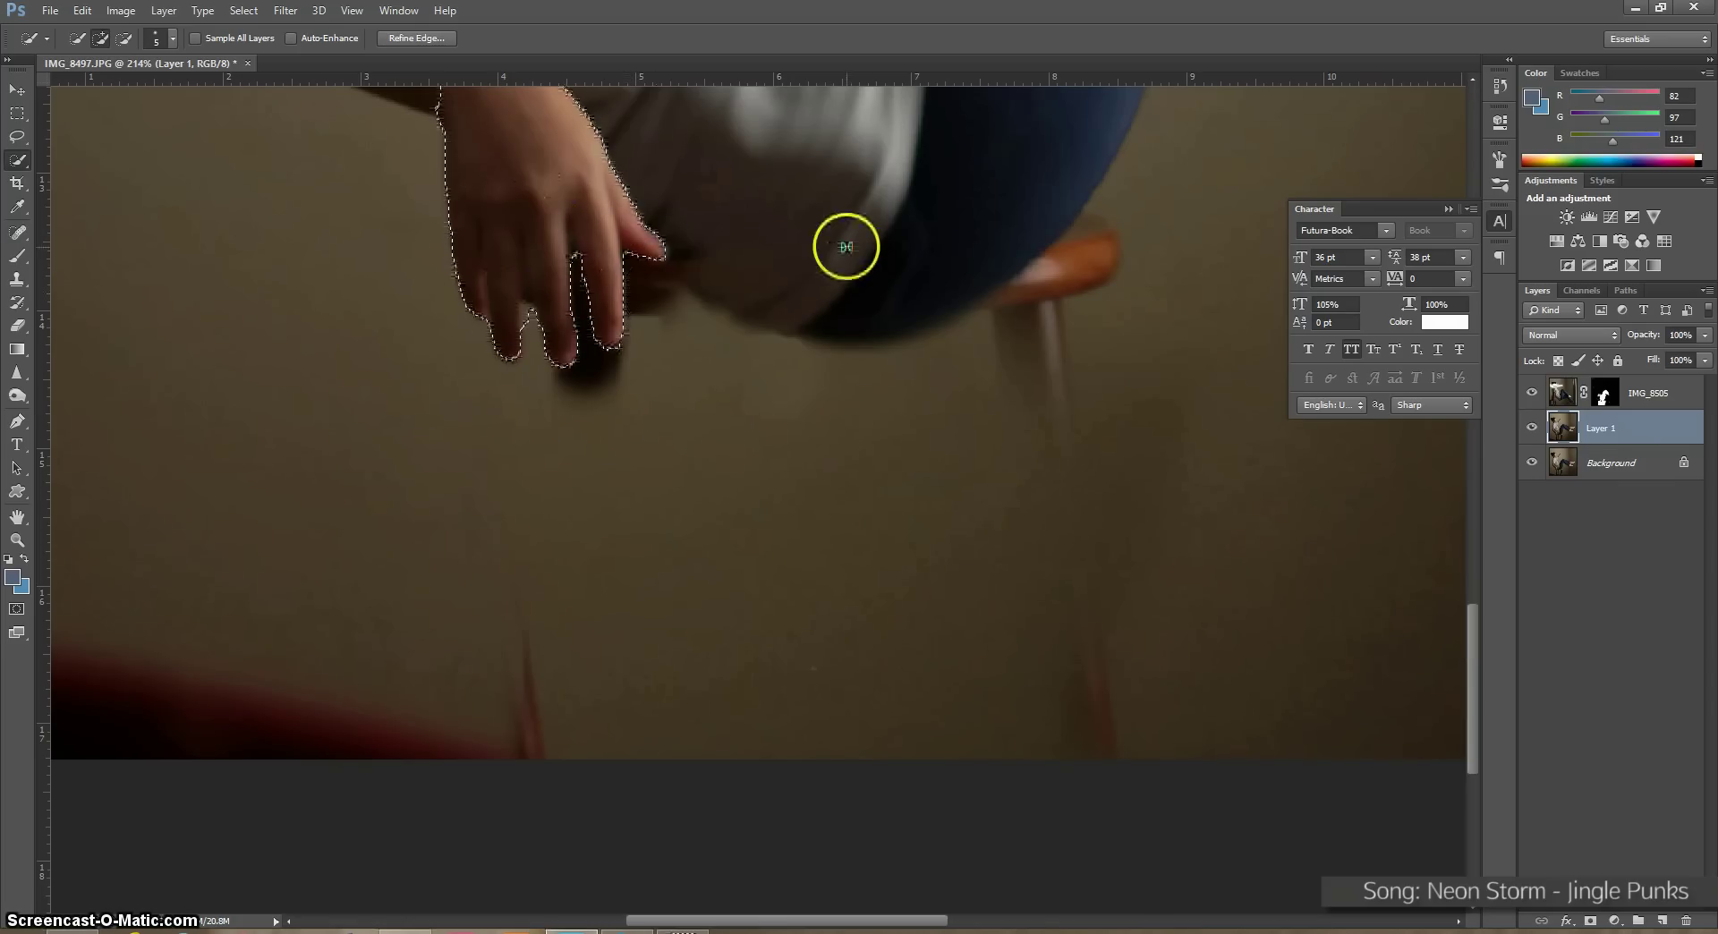
Invert the hand selection, paint white on the IMG_8505 mask around the fingers to cover the stool, and deselect
{"action": "key", "text": "ctrl+shift+i"}
{"action": "key", "text": "Delete"}
{"action": "key", "text": "ctrl+z"}
{"action": "left_click", "coordinate": [1606, 393]}
{"action": "key", "text": "b"}
{"action": "left_click_drag", "start_coordinate": [587, 346], "coordinate": [583, 391]}
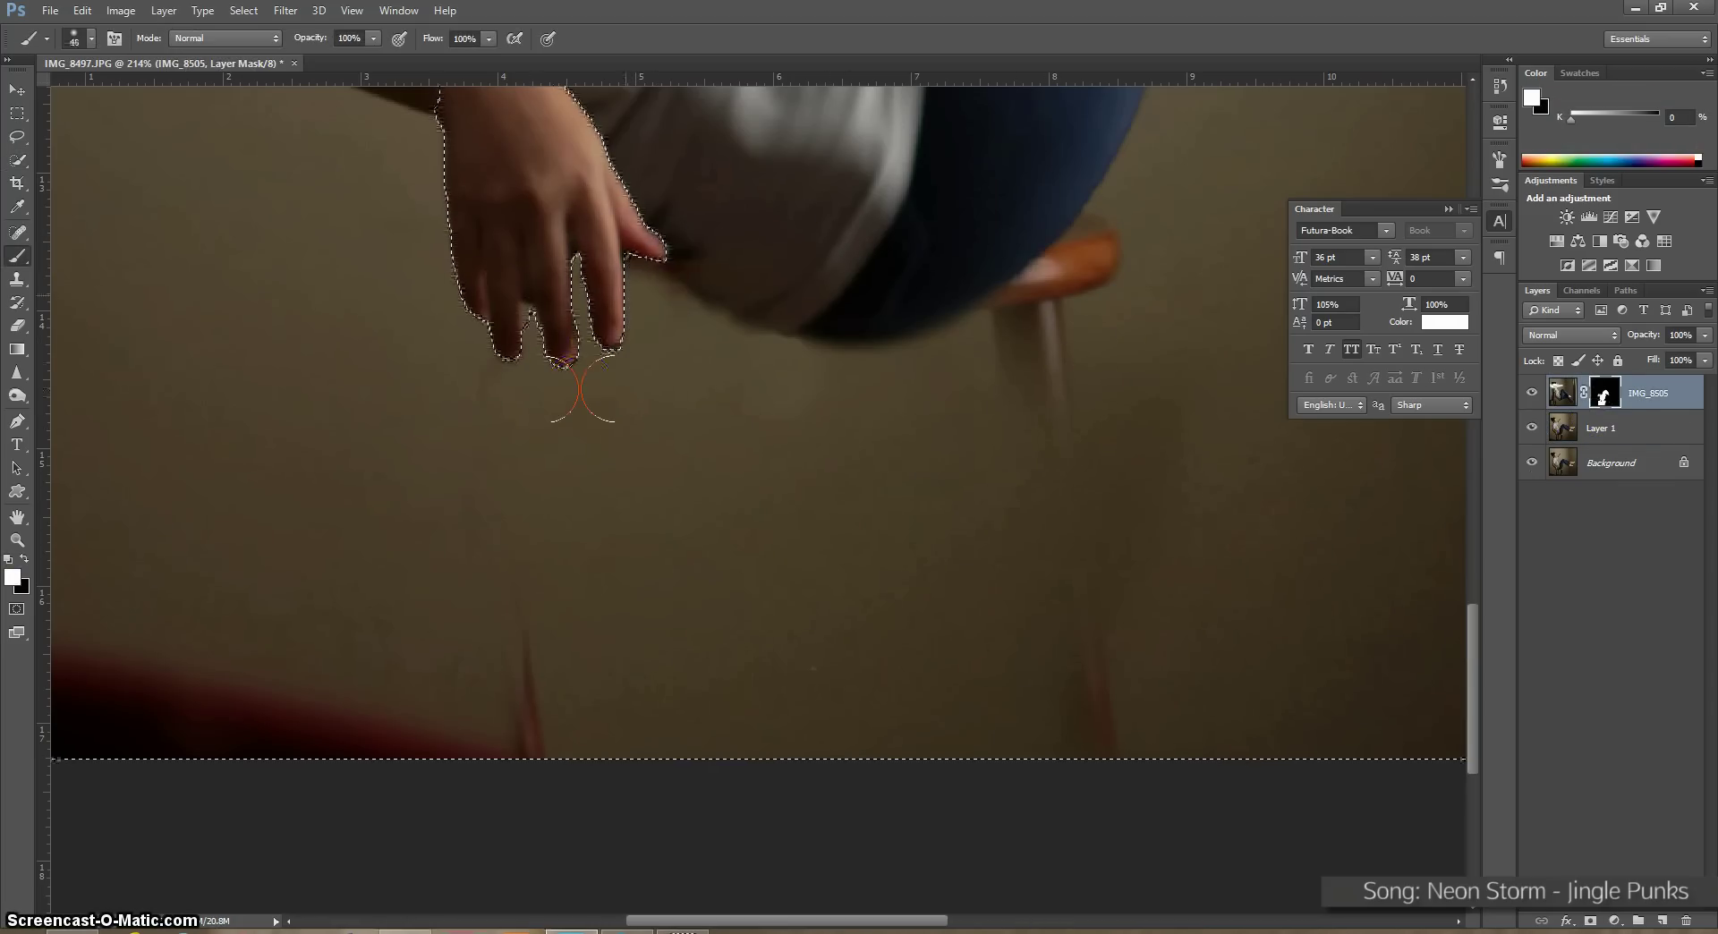
{"action": "key", "text": "ctrl+d"}
Touch up the IMG_8505 mask between the fingers with a small white brush, reduced to 3 px and 43% opacity
{"action": "scroll", "coordinate": [640, 250], "scroll_direction": "up", "scroll_amount": 2}
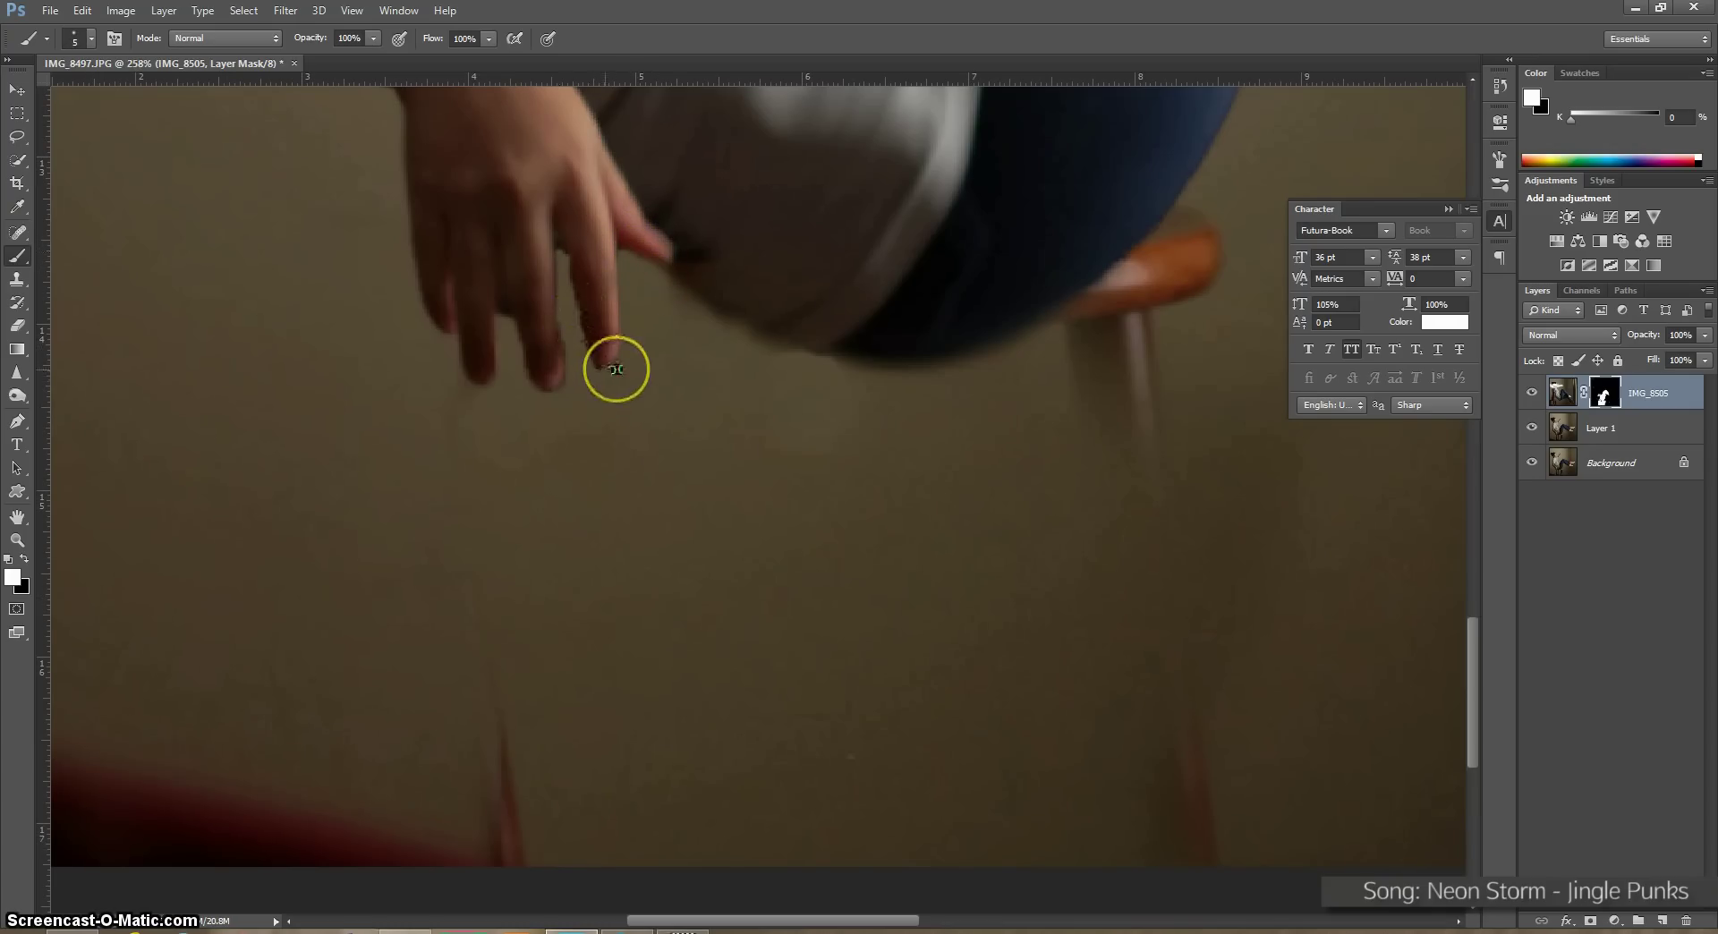
{"action": "mouse_move", "coordinate": [563, 257]}
{"action": "left_mouse_down"}
{"action": "mouse_move", "coordinate": [584, 361]}
{"action": "mouse_move", "coordinate": [565, 315]}
{"action": "mouse_move", "coordinate": [546, 392]}
{"action": "mouse_move", "coordinate": [504, 314]}
{"action": "mouse_move", "coordinate": [537, 397]}
{"action": "mouse_move", "coordinate": [504, 298]}
{"action": "mouse_move", "coordinate": [501, 360]}
{"action": "mouse_move", "coordinate": [499, 271]}
{"action": "left_mouse_up"}
{"action": "key", "text": "bracketleft"}
{"action": "key", "text": "bracketleft"}
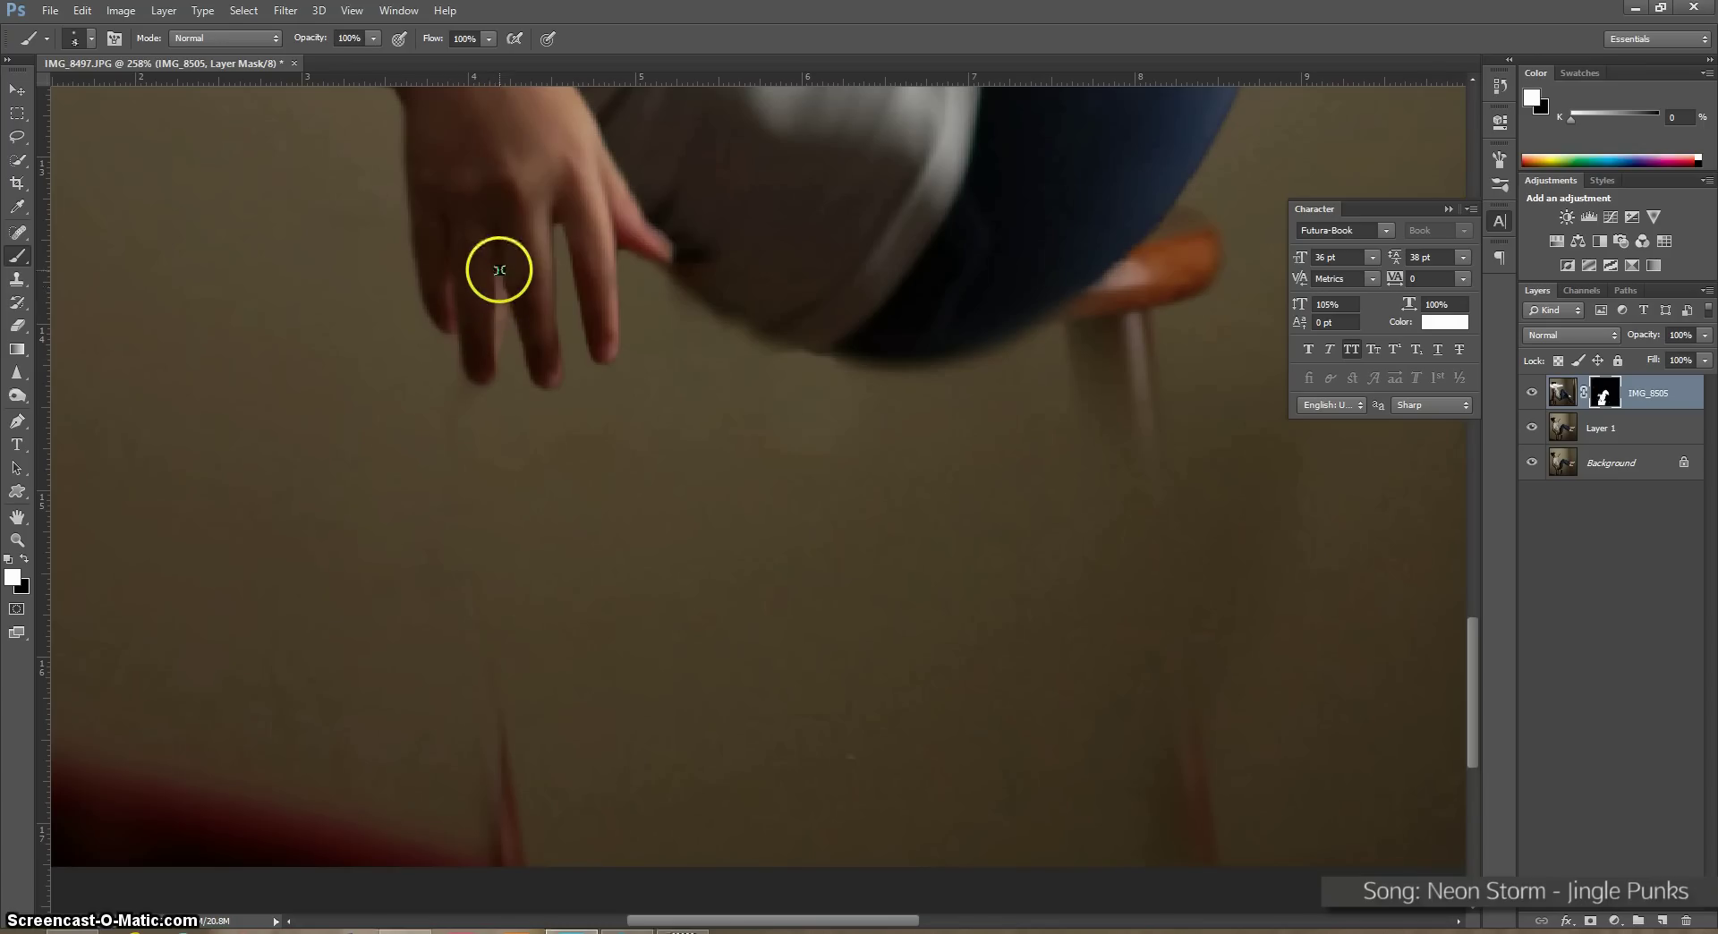
{"action": "left_click", "coordinate": [373, 39]}
{"action": "left_click_drag", "start_coordinate": [374, 58], "coordinate": [322, 59]}
{"action": "left_click", "coordinate": [498, 262]}
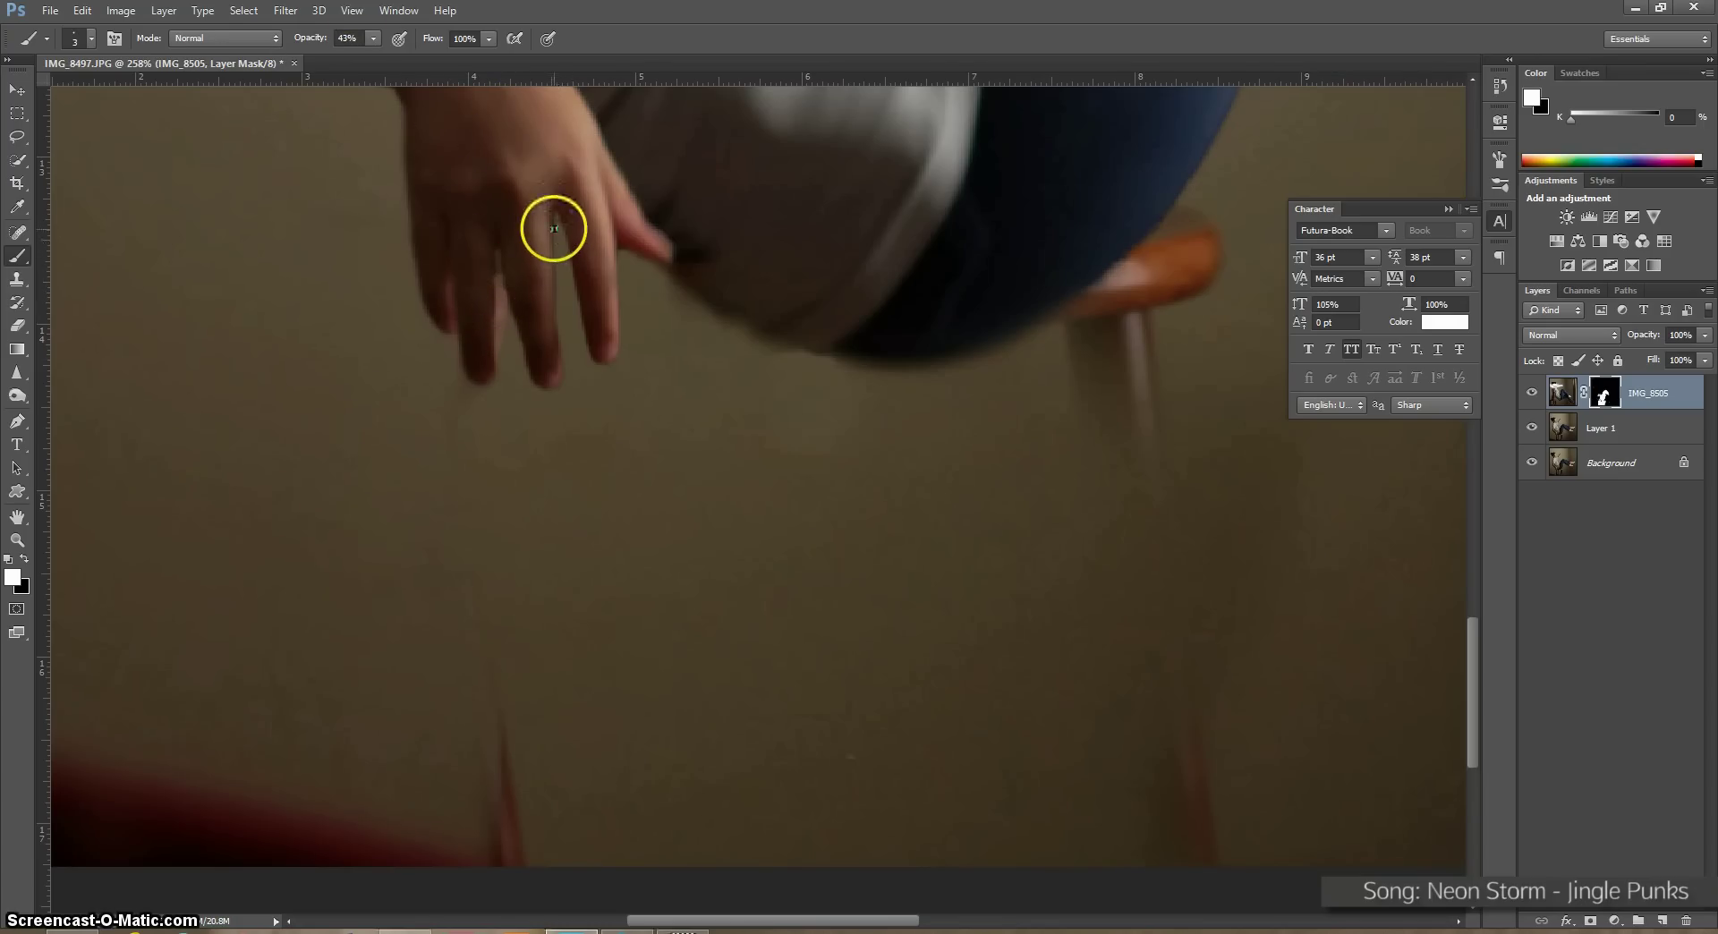
Raise the brush opacity to 100% and paint the IMG_8505 mask to hide the stool legs below the seat
{"action": "key", "text": "bracketright"}
{"action": "key", "text": "bracketright"}
{"action": "key", "text": "bracketright"}
{"action": "key", "text": "bracketright"}
{"action": "key", "text": "bracketright"}
{"action": "key", "text": "bracketright"}
{"action": "key", "text": "x"}
{"action": "scroll", "coordinate": [704, 399], "scroll_direction": "down", "scroll_amount": 3}
{"action": "key", "text": "x"}
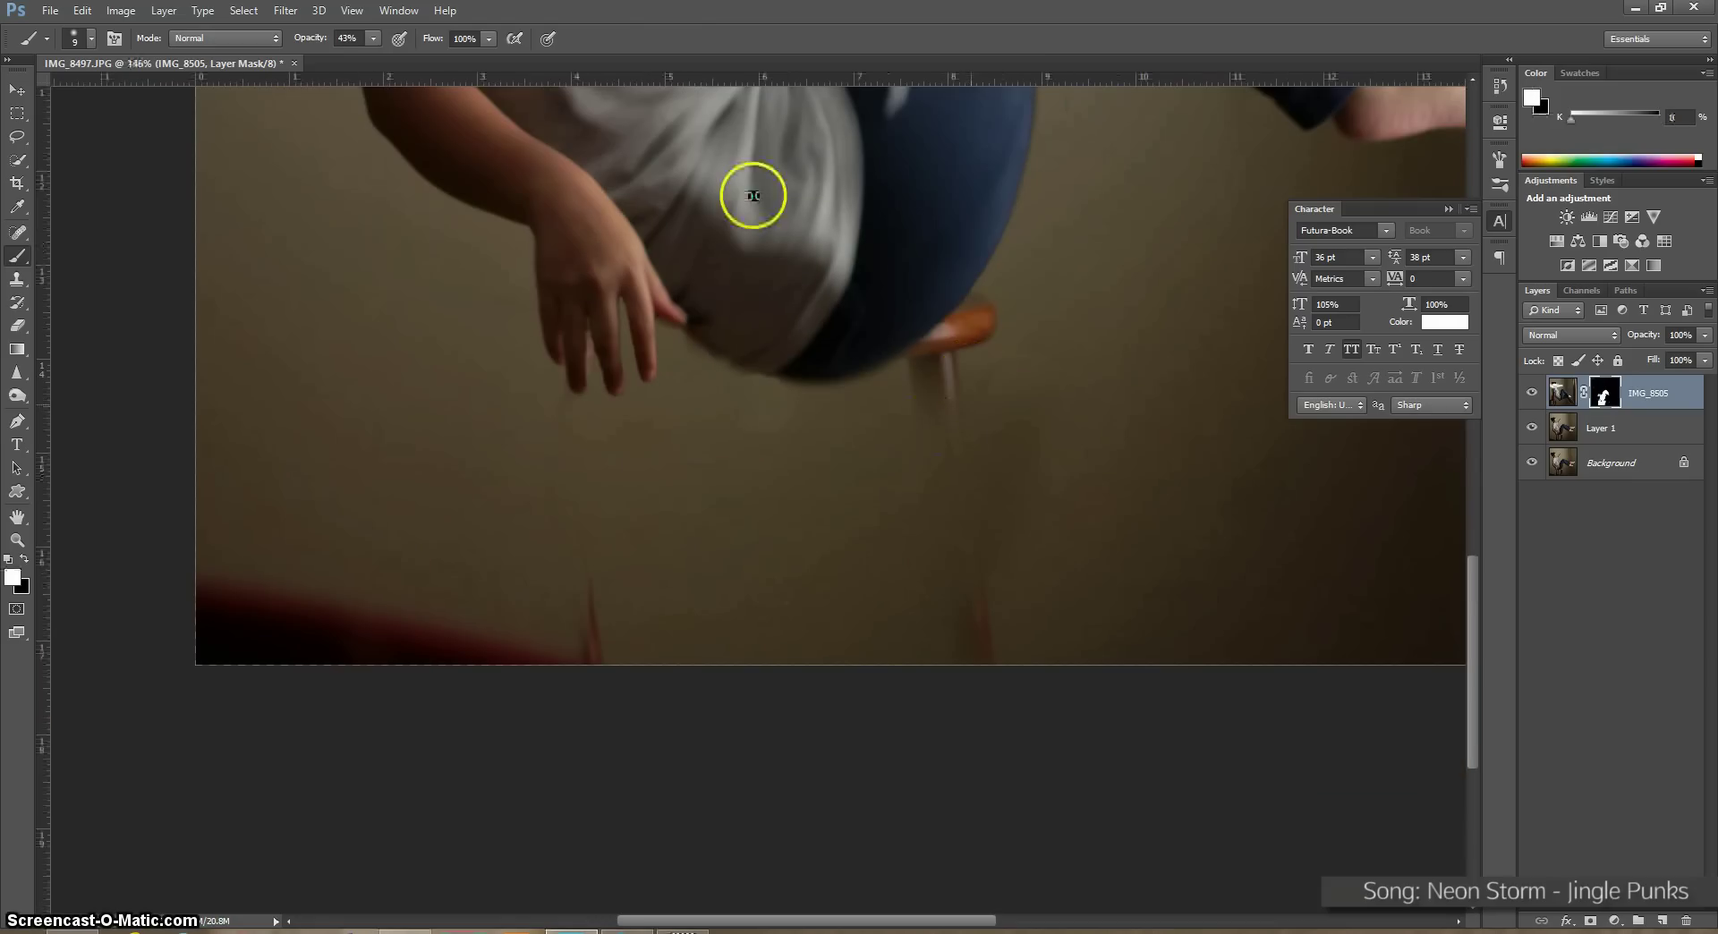
{"action": "left_click_drag", "start_coordinate": [372, 38], "coordinate": [426, 56]}
{"action": "left_click_drag", "start_coordinate": [1033, 276], "coordinate": [975, 343]}
{"action": "key", "text": "ctrl+z"}
{"action": "key", "text": "x"}
{"action": "key", "text": "x"}
{"action": "mouse_move", "coordinate": [966, 437]}
{"action": "left_mouse_down"}
{"action": "mouse_move", "coordinate": [971, 642]}
{"action": "mouse_move", "coordinate": [1013, 655]}
{"action": "mouse_move", "coordinate": [972, 698]}
{"action": "left_mouse_up"}
Select the area outside the IMG_8505 mask and try to clone wall texture over the stool seat beside the thigh
{"action": "key", "text": "s"}
{"action": "left_click", "coordinate": [1605, 393], "text": "ctrl"}
{"action": "key", "text": "ctrl+shift+i"}
{"action": "left_click_drag", "start_coordinate": [982, 255], "coordinate": [936, 341]}
{"action": "left_click", "coordinate": [1035, 293], "text": "alt"}
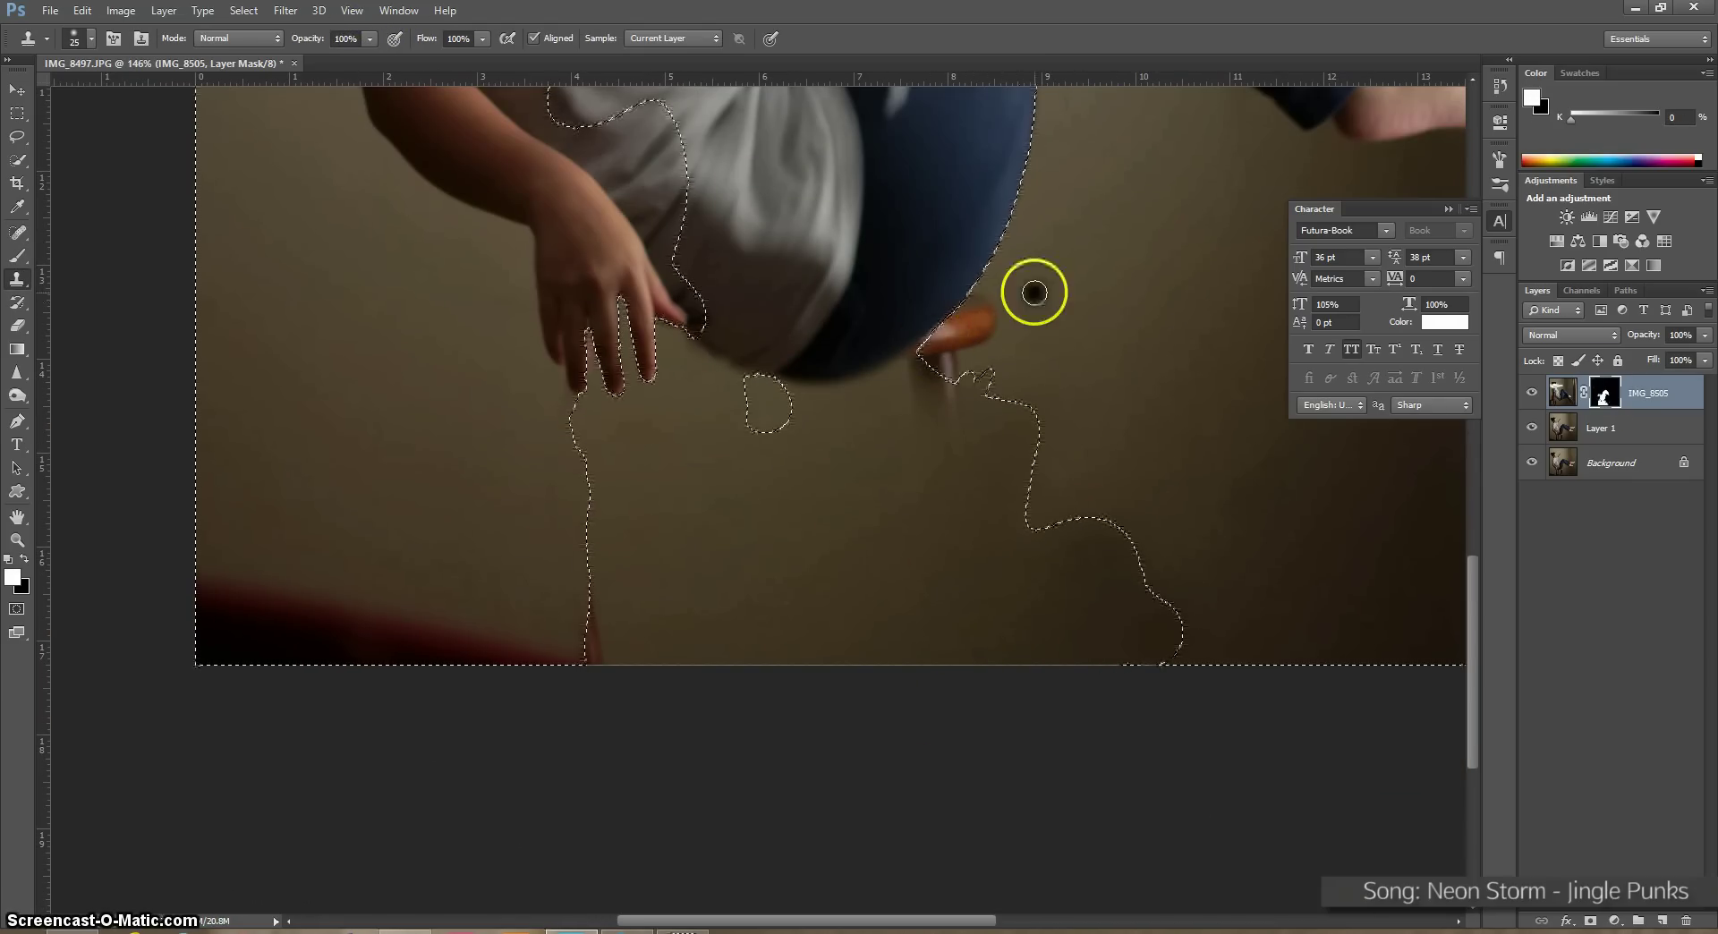
{"action": "left_click", "coordinate": [1564, 393]}
{"action": "mouse_move", "coordinate": [988, 252]}
{"action": "left_mouse_down"}
{"action": "mouse_move", "coordinate": [952, 327]}
{"action": "mouse_move", "coordinate": [985, 316]}
{"action": "left_mouse_up"}
{"action": "left_click", "coordinate": [1614, 435]}
{"action": "left_click", "coordinate": [1626, 401]}
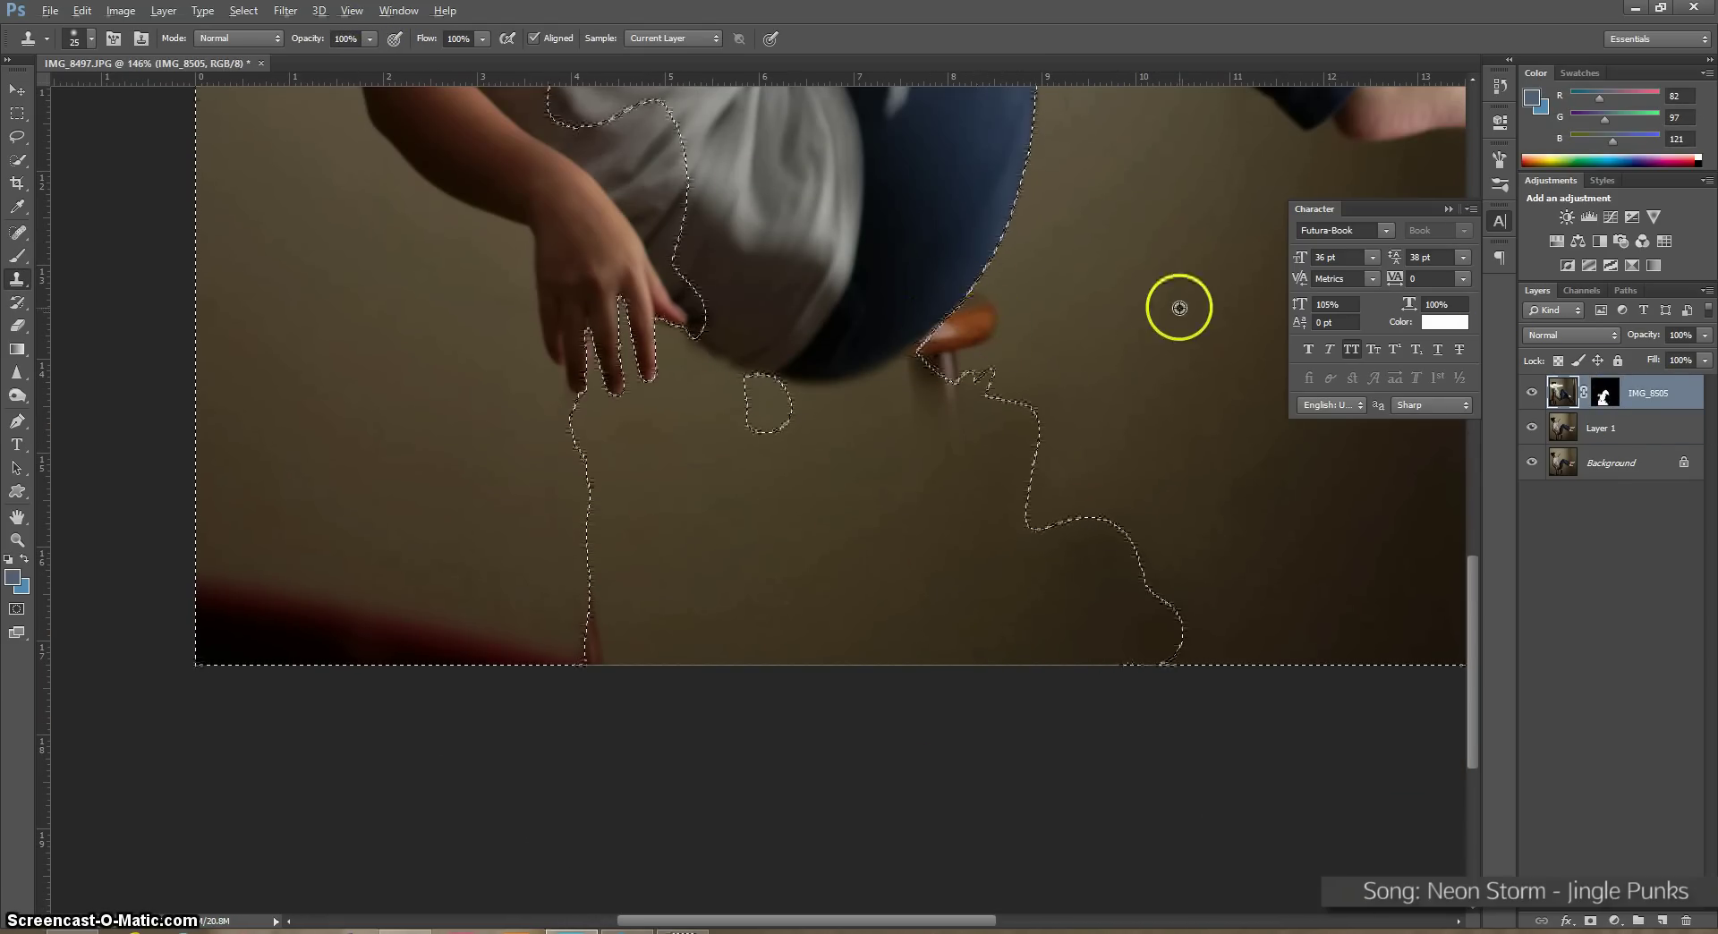
{"action": "left_click", "coordinate": [1596, 425]}
{"action": "left_click", "coordinate": [1626, 399]}
Paint on the IMG_8505 mask over the stool seat within the selection to hide it, and deselect
{"action": "left_click", "coordinate": [1605, 393]}
{"action": "key", "text": "b"}
{"action": "mouse_move", "coordinate": [981, 313]}
{"action": "left_mouse_down"}
{"action": "mouse_move", "coordinate": [1032, 404]}
{"action": "mouse_move", "coordinate": [925, 360]}
{"action": "left_mouse_up"}
{"action": "key", "text": "ctrl+d"}
Clone clean wall texture over the discoloured patches of wall below and beside the thigh
{"action": "key", "text": "s"}
{"action": "left_click", "coordinate": [1563, 393]}
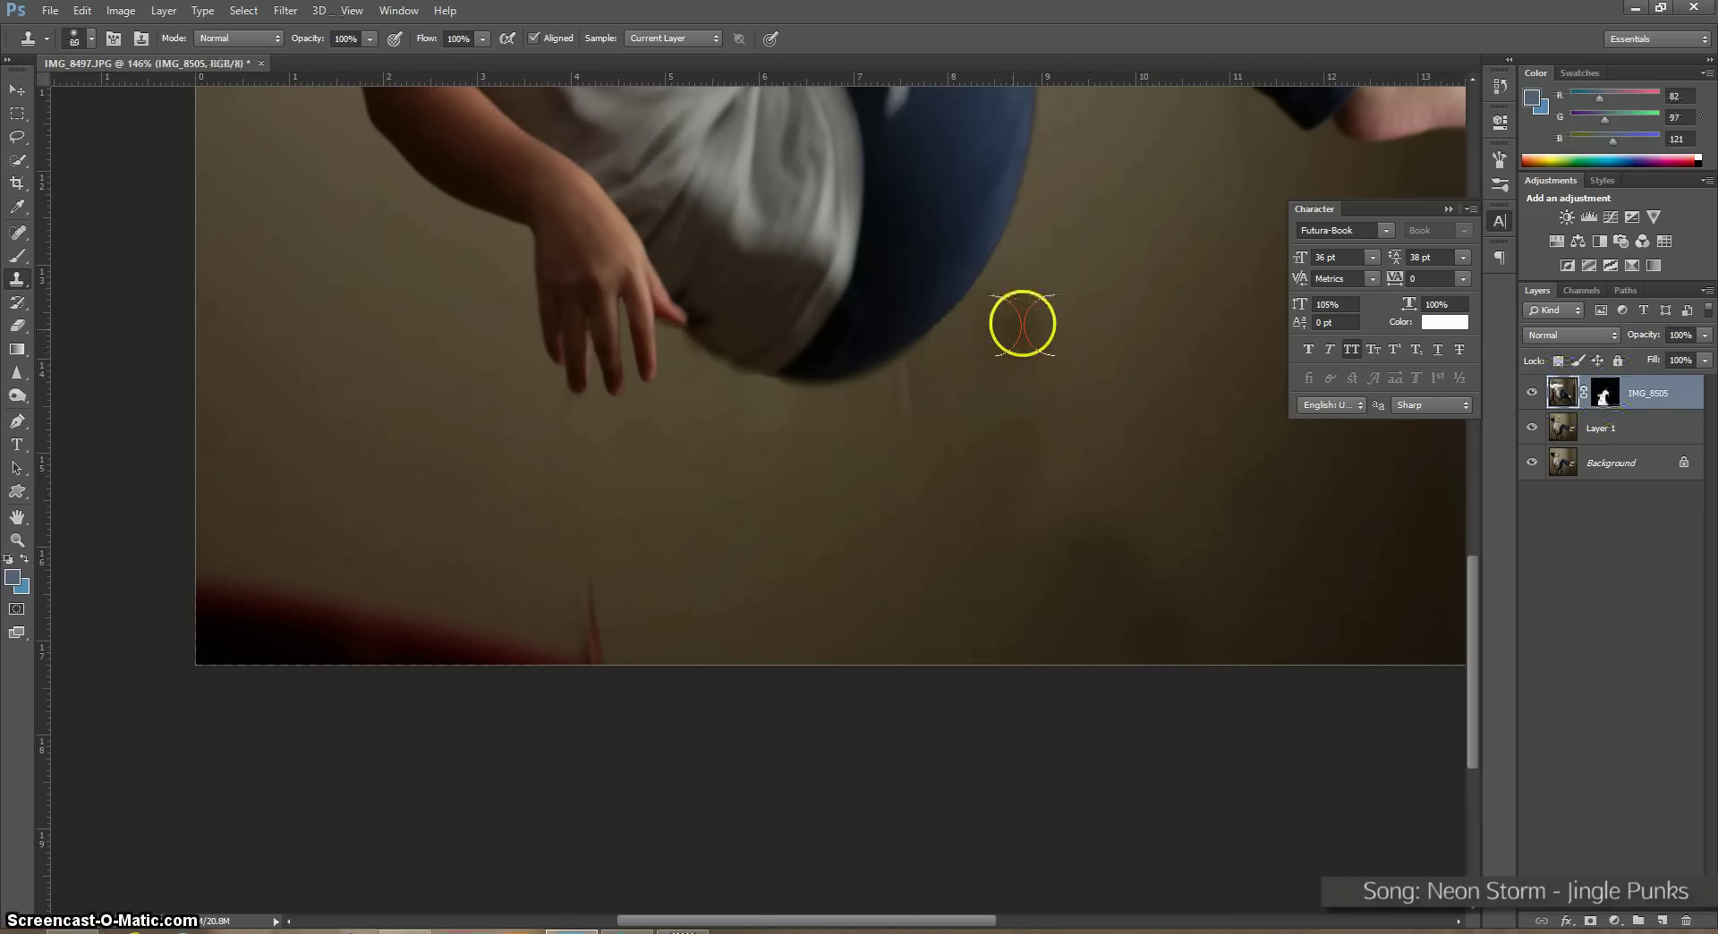
{"action": "left_click", "coordinate": [1122, 401], "text": "alt"}
{"action": "left_click_drag", "start_coordinate": [1026, 405], "coordinate": [944, 479]}
{"action": "left_click", "coordinate": [1144, 451], "text": "alt"}
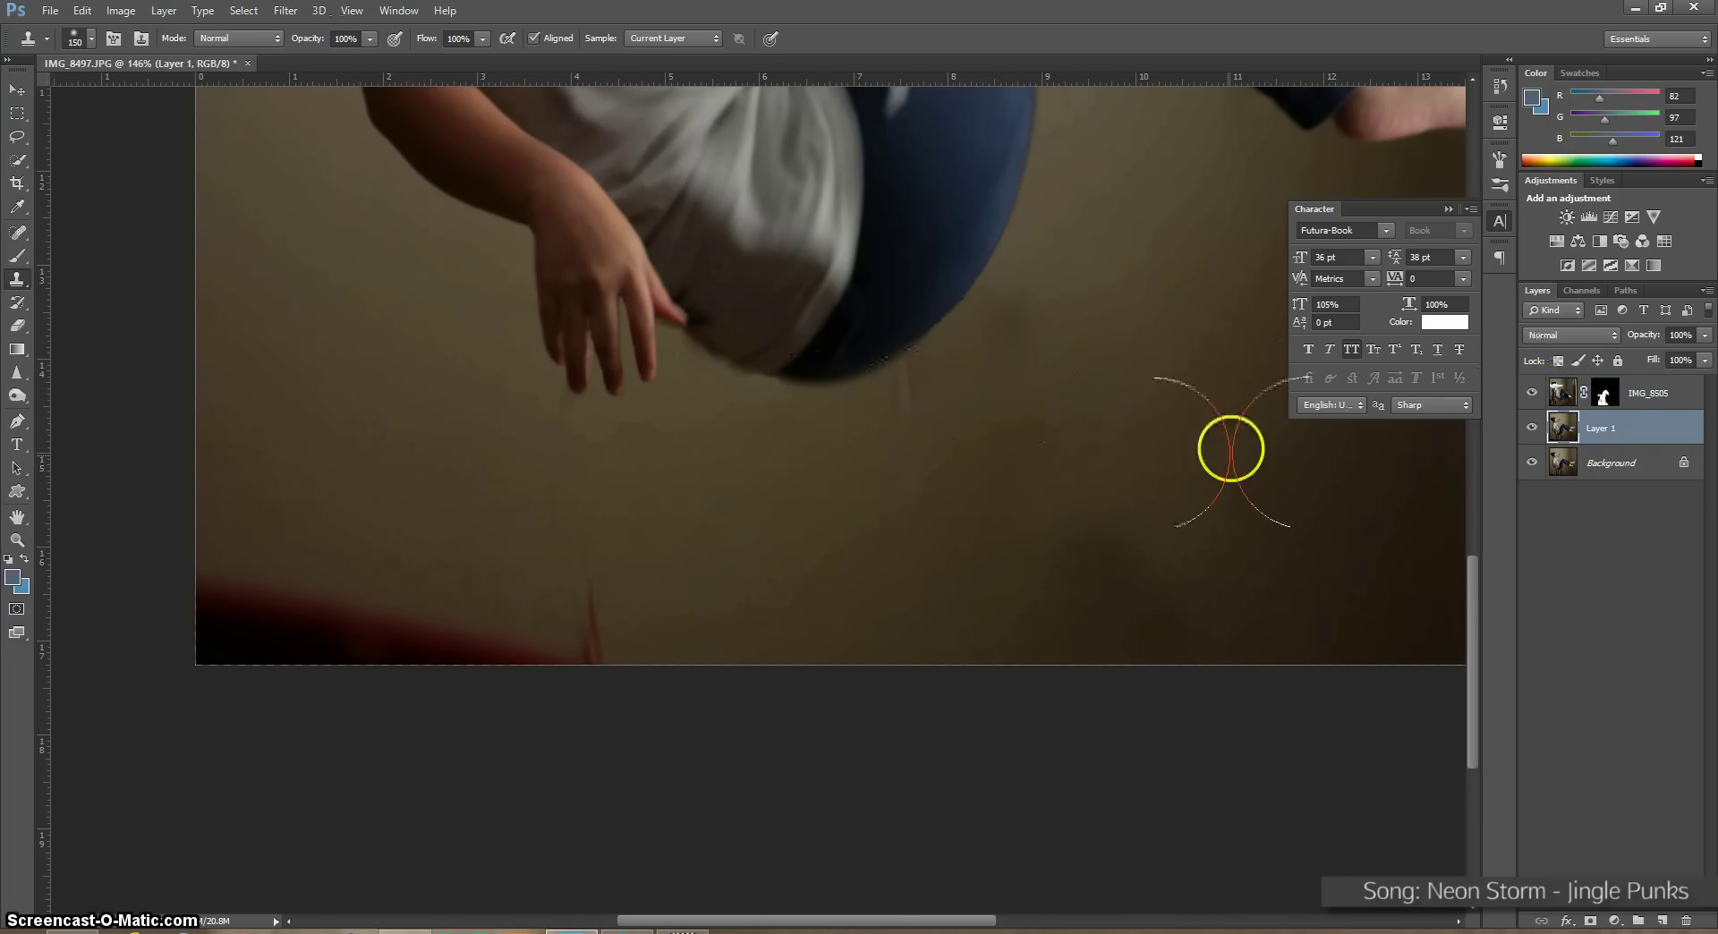
Select the area outside the figure, clone wall texture over the faint stool traces under the thigh, and deselect
{"action": "left_click", "coordinate": [1605, 392]}
{"action": "key", "text": "w"}
{"action": "key", "text": "ctrl+shift+i"}
{"action": "mouse_move", "coordinate": [931, 303]}
{"action": "left_mouse_down"}
{"action": "mouse_move", "coordinate": [904, 340]}
{"action": "mouse_move", "coordinate": [907, 419]}
{"action": "left_mouse_up"}
{"action": "left_click", "coordinate": [1561, 393]}
{"action": "key", "text": "s"}
{"action": "left_click", "coordinate": [978, 462], "text": "alt"}
{"action": "key", "text": "ctrl+d"}
Clone wall texture on Layer 1 over the leftover red stool leg near the image's lower edge, and close the Character panel
{"action": "scroll", "coordinate": [1155, 667], "scroll_direction": "down", "scroll_amount": 6}
{"action": "left_click", "coordinate": [1602, 428]}
{"action": "left_click_drag", "start_coordinate": [713, 532], "coordinate": [715, 619]}
{"action": "left_click", "coordinate": [1449, 208]}
{"action": "scroll", "coordinate": [1118, 403], "scroll_direction": "up", "scroll_amount": 3}
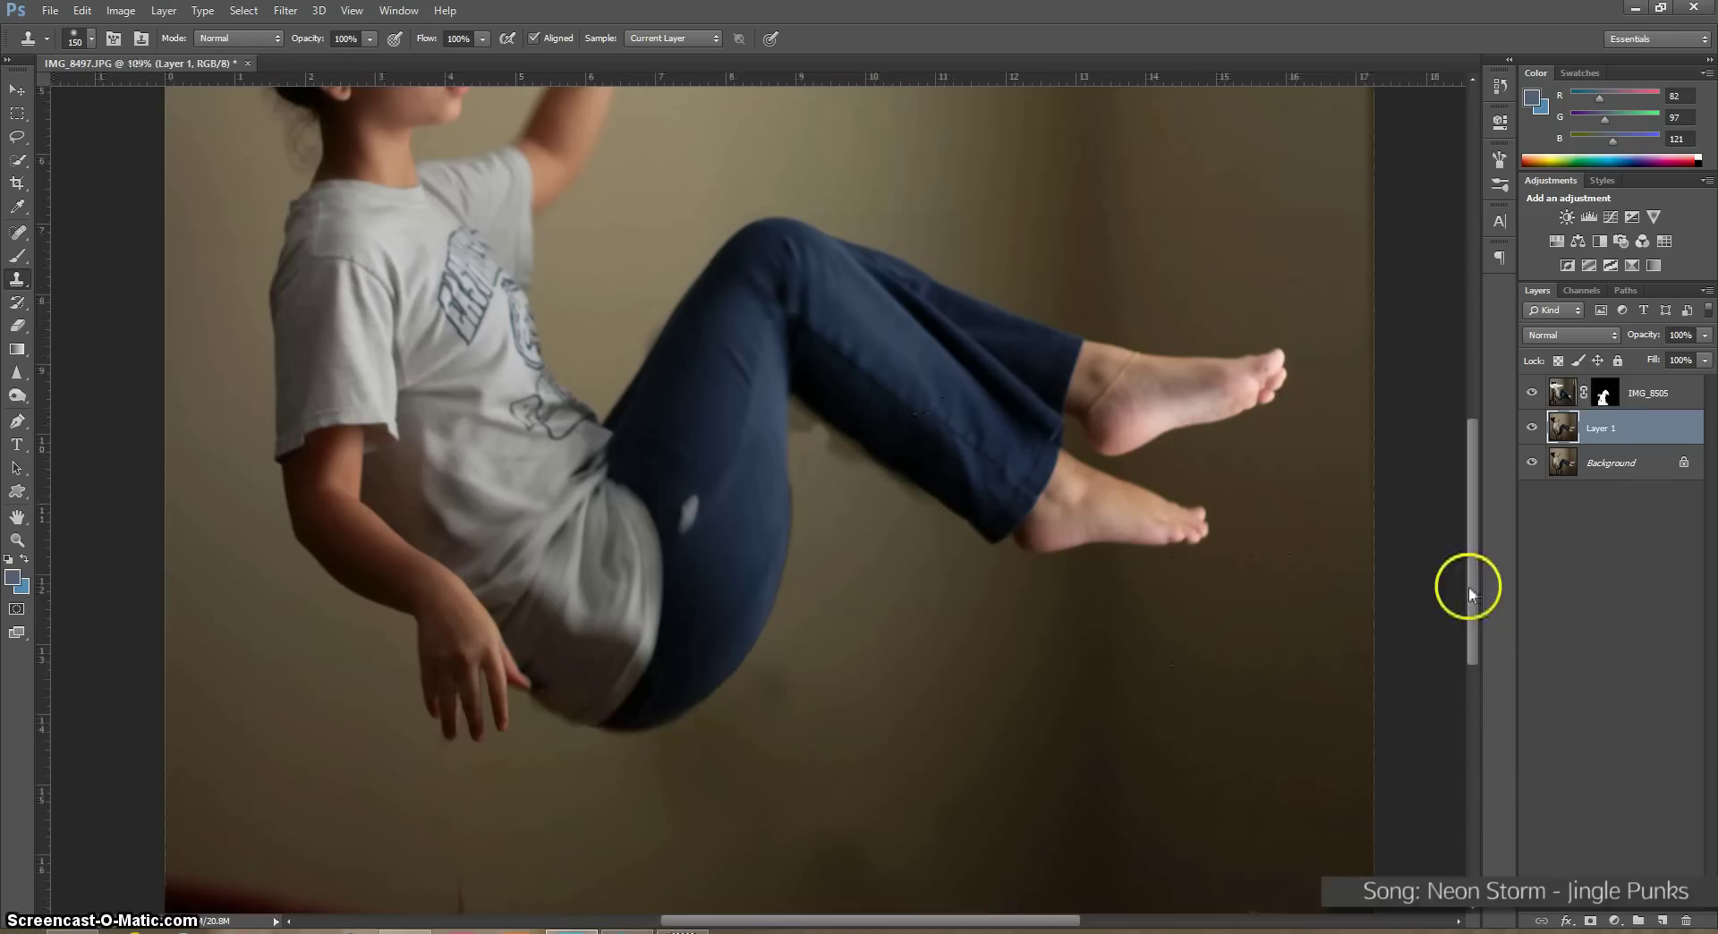
{"action": "scroll", "coordinate": [832, 456], "scroll_direction": "down", "scroll_amount": 2}
Paint black on the IMG_8505 mask with a 25 px brush along the back of the thigh and knee to clean the edge
{"action": "left_click", "coordinate": [1604, 392]}
{"action": "key", "text": "b"}
{"action": "scroll", "coordinate": [876, 511], "scroll_direction": "up", "scroll_amount": 4}
{"action": "scroll", "coordinate": [876, 511], "scroll_direction": "up", "scroll_amount": 1}
{"action": "key", "text": "v"}
{"action": "key", "text": "b"}
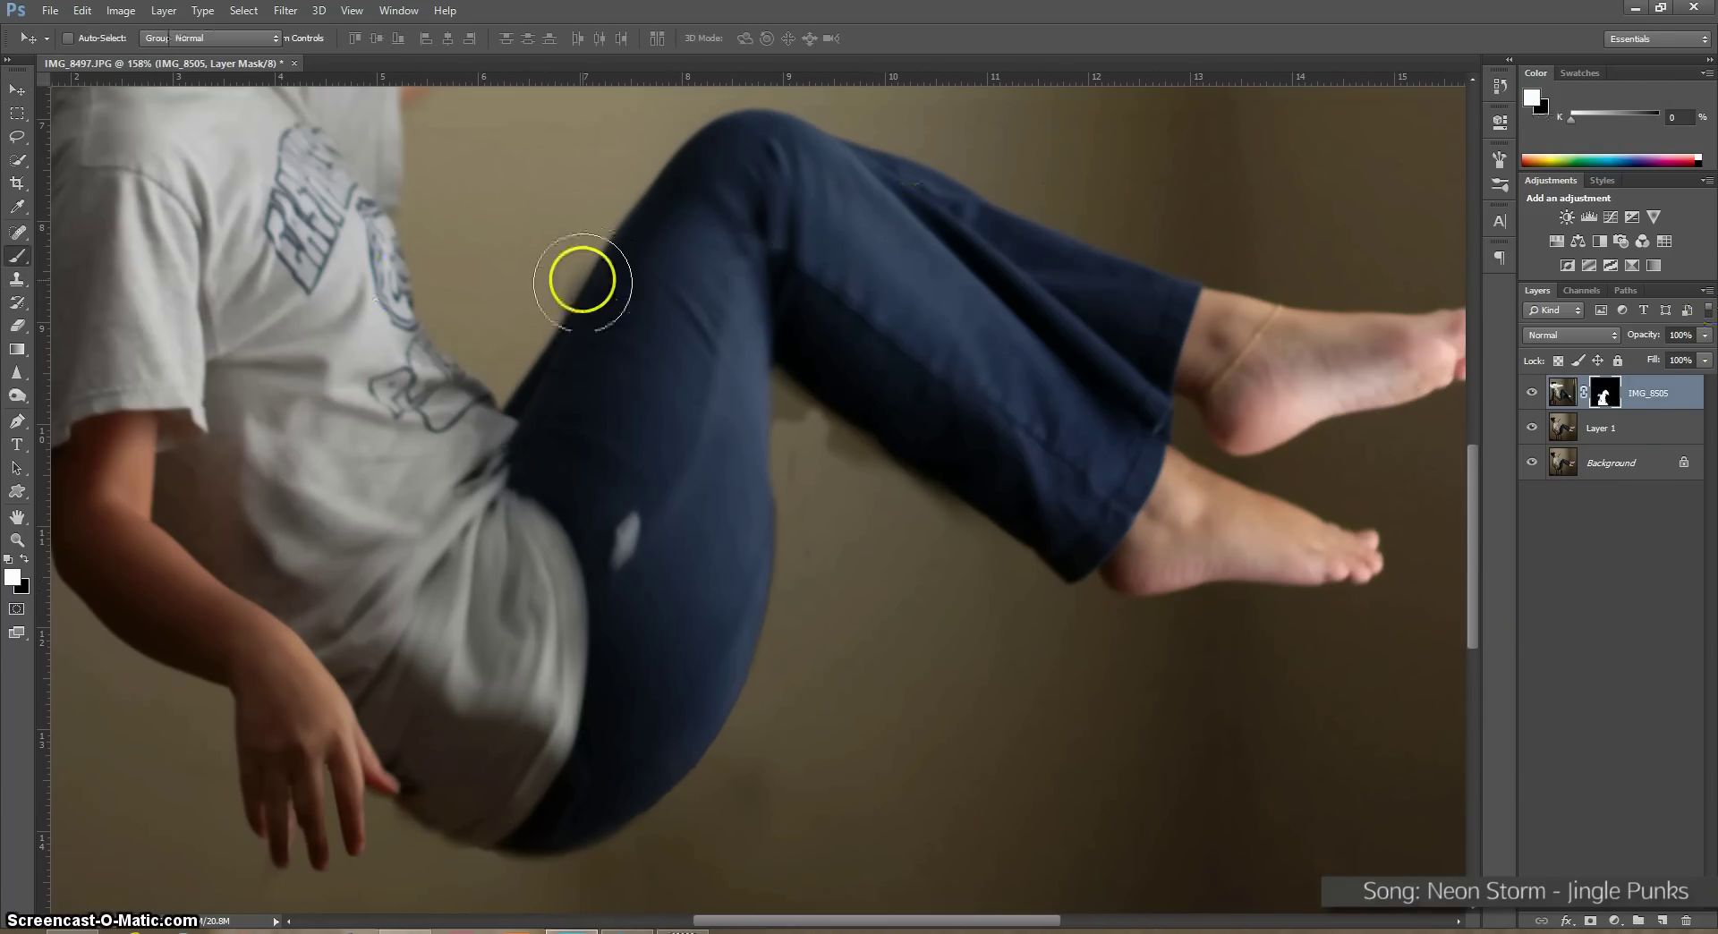
{"action": "scroll", "coordinate": [815, 416], "scroll_direction": "up", "scroll_amount": 1}
{"action": "key", "text": "x"}
{"action": "key", "text": "bracketleft"}
{"action": "key", "text": "bracketleft"}
{"action": "key", "text": "bracketleft"}
{"action": "key", "text": "bracketleft"}
{"action": "key", "text": "bracketleft"}
{"action": "key", "text": "bracketleft"}
{"action": "key", "text": "bracketleft"}
{"action": "key", "text": "bracketleft"}
{"action": "key", "text": "bracketleft"}
{"action": "left_click_drag", "start_coordinate": [782, 422], "coordinate": [770, 656]}
{"action": "mouse_move", "coordinate": [797, 487]}
{"action": "left_mouse_down"}
{"action": "mouse_move", "coordinate": [872, 454]}
{"action": "mouse_move", "coordinate": [807, 433]}
{"action": "mouse_move", "coordinate": [783, 381]}
{"action": "left_mouse_up"}
{"action": "scroll", "coordinate": [803, 383], "scroll_direction": "down", "scroll_amount": 2}
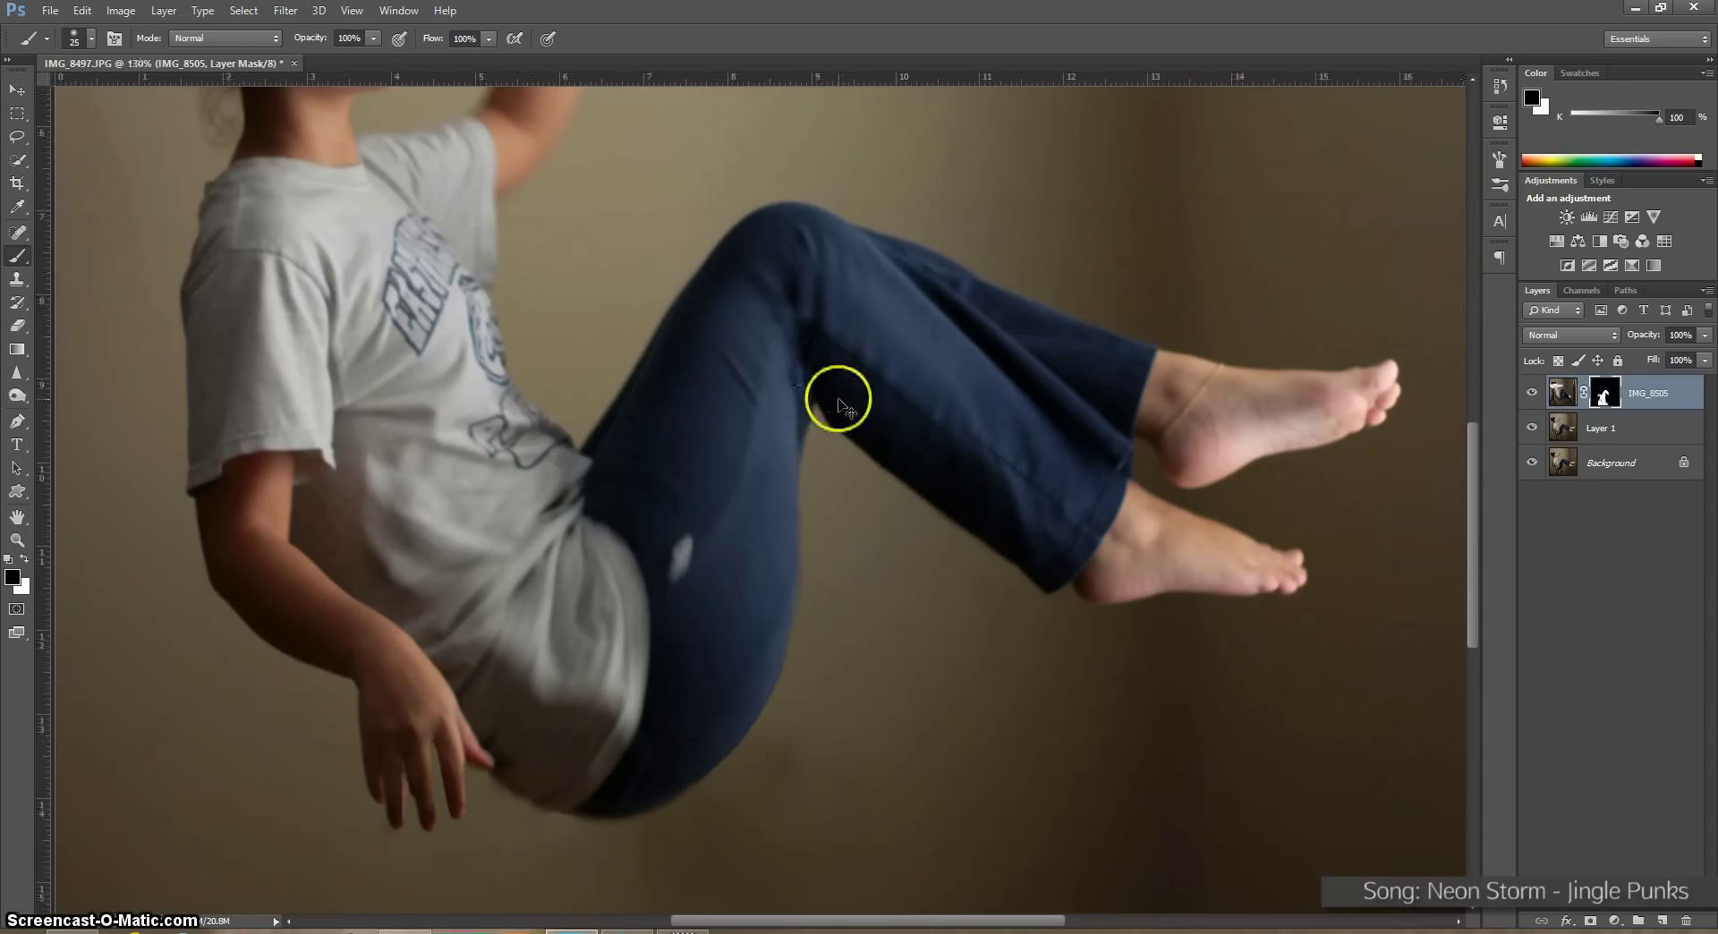
Create a merged copy of the whole composite as a new layer above IMG_8505
{"action": "key", "text": "ctrl+t"}
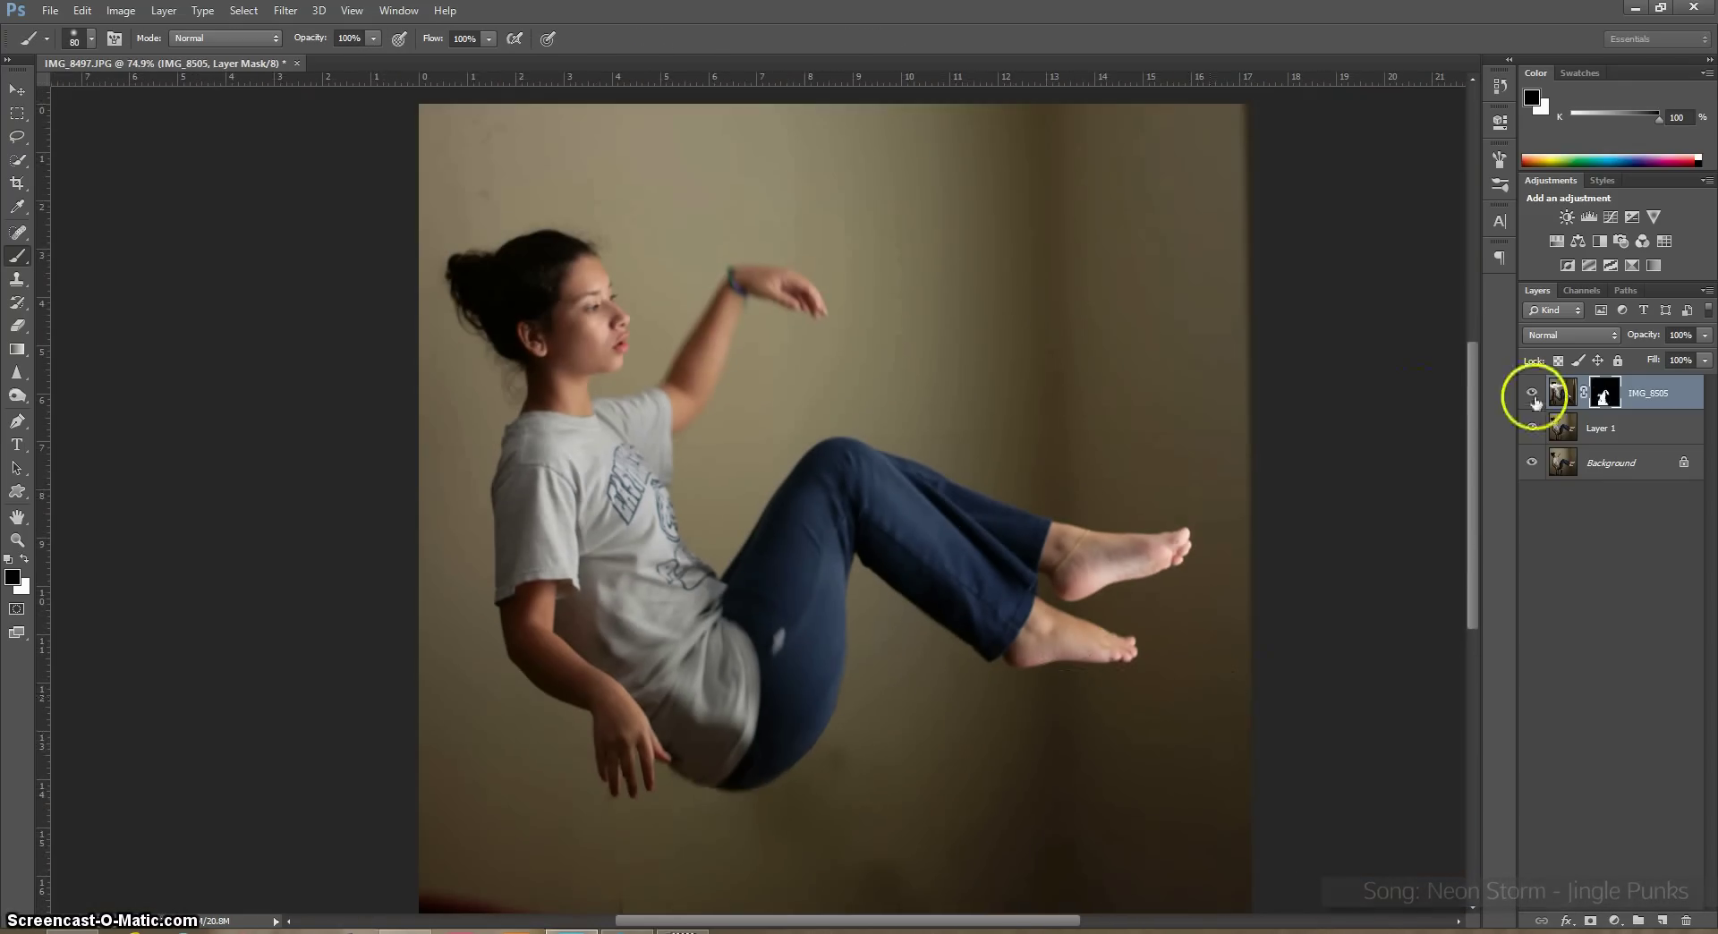
{"action": "key", "text": "ctrl+minus"}
{"action": "key", "text": "ctrl+j"}
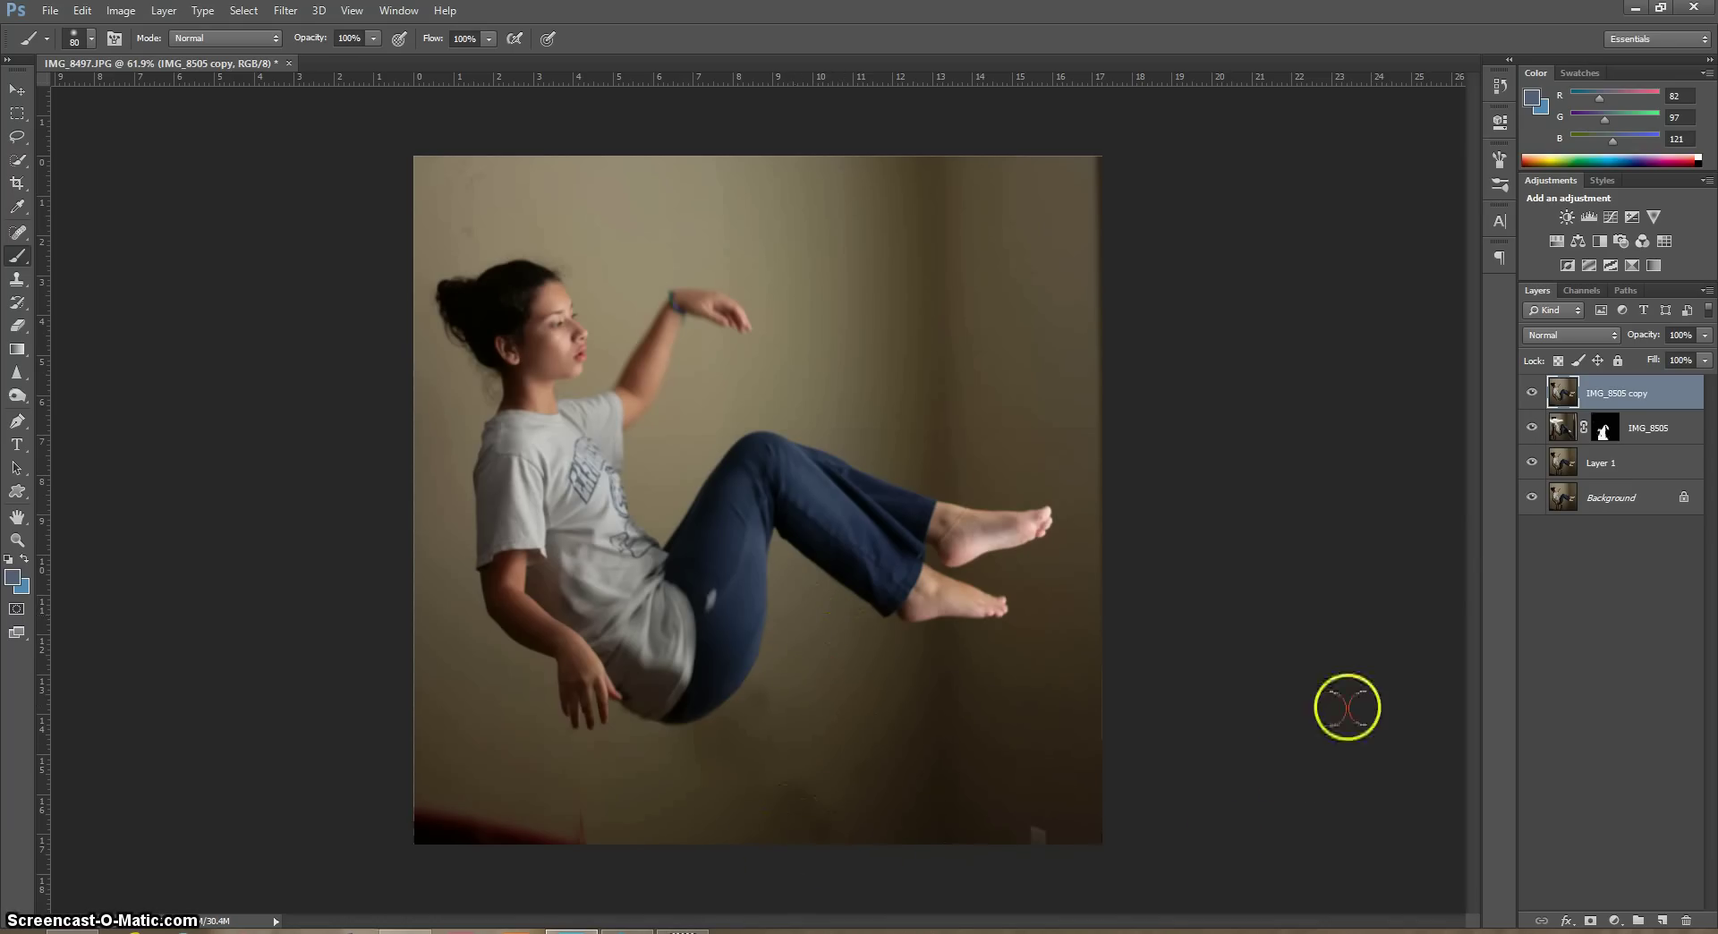
Activate the Spot Healing Brush in Content-Aware mode for retouching the merged copy
{"action": "left_click", "coordinate": [17, 233]}
{"action": "left_click", "coordinate": [16, 232]}
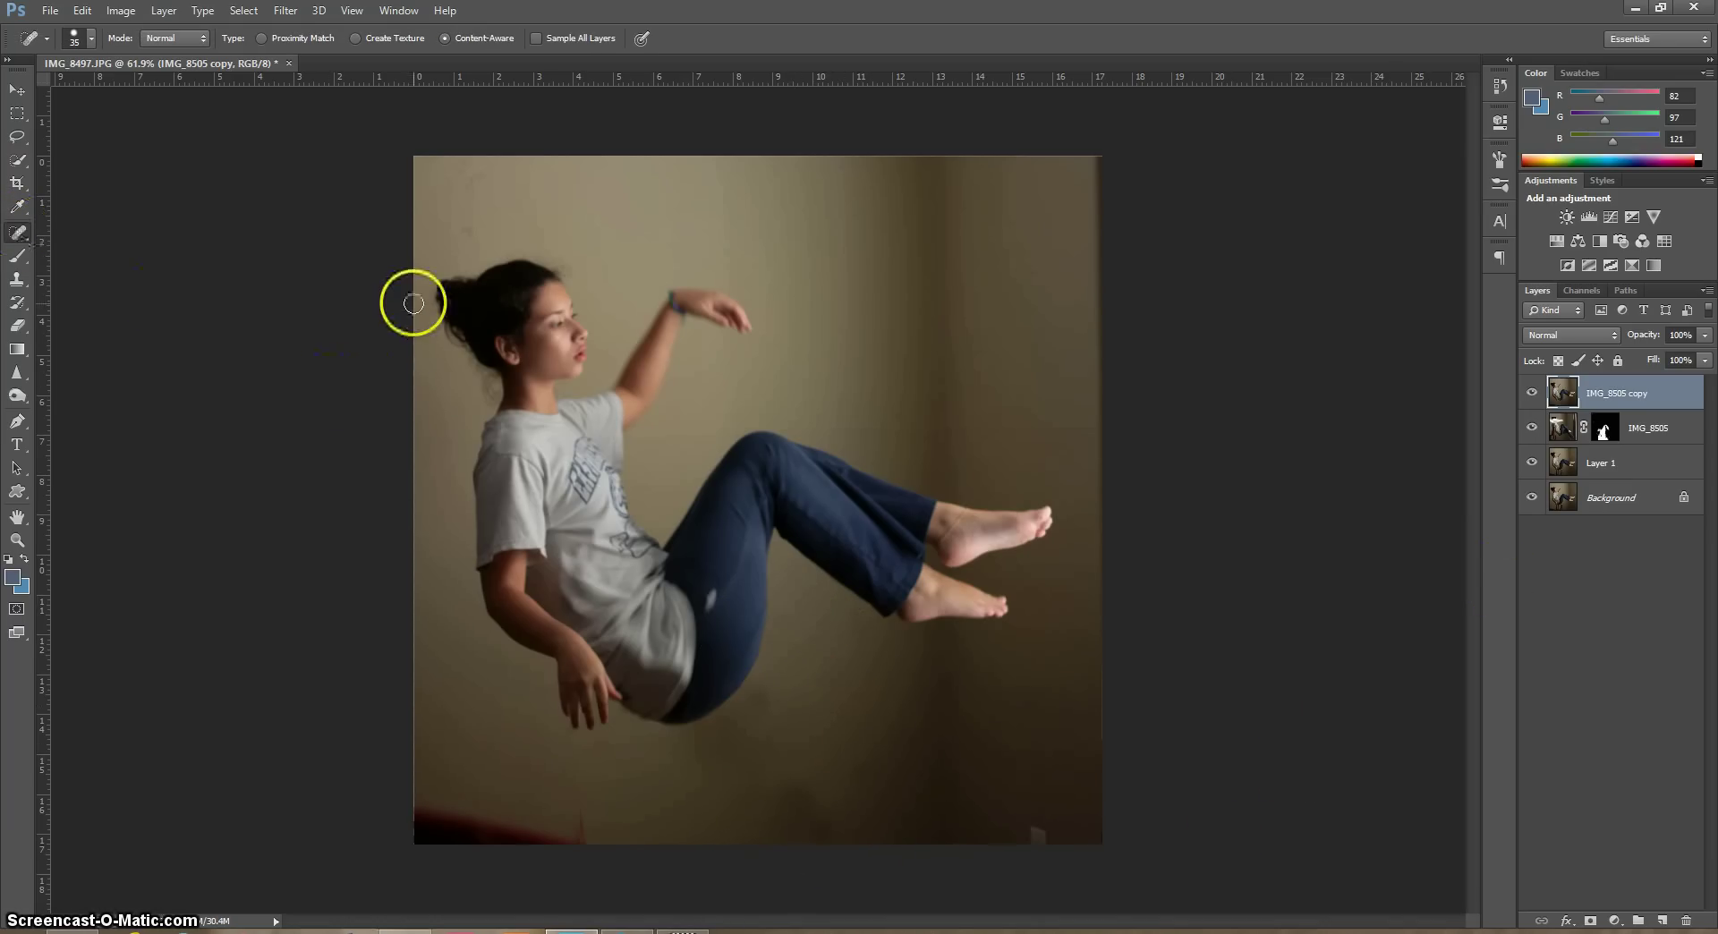